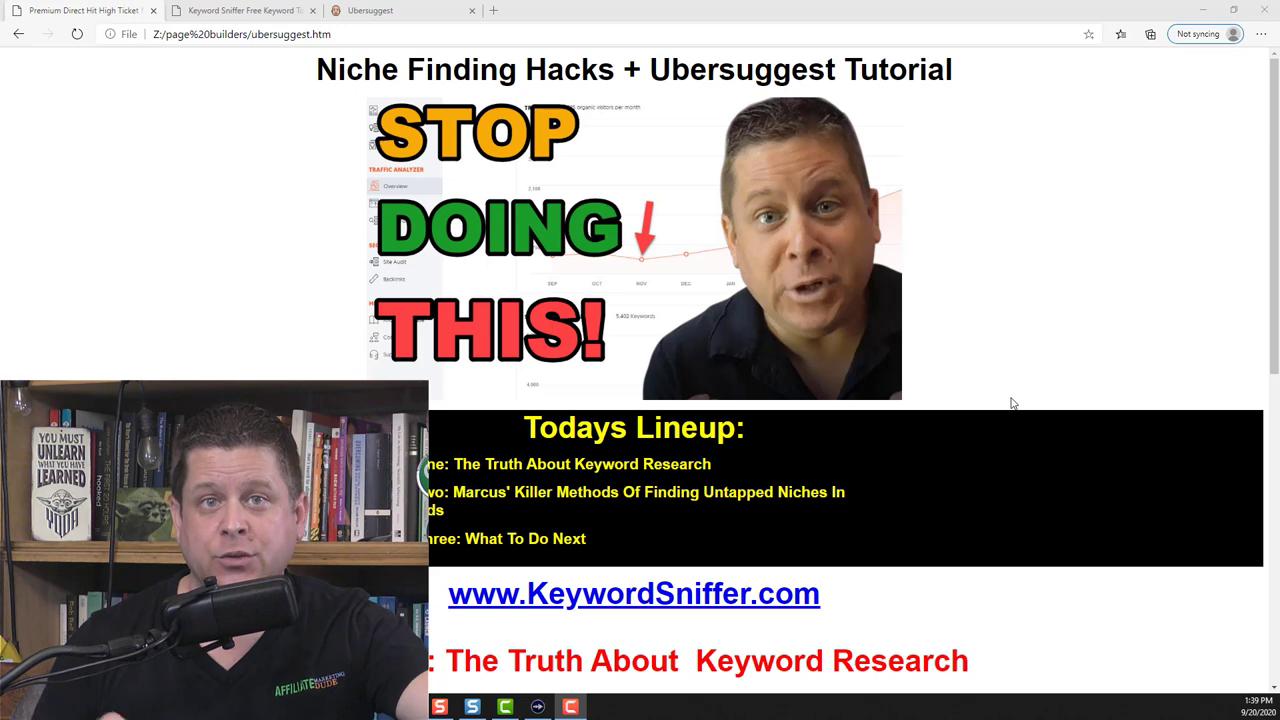
Read through the lineup on the Niche Finding Hacks and Ubersuggest tutorial page
scroll(1046, 428, "down", 2)
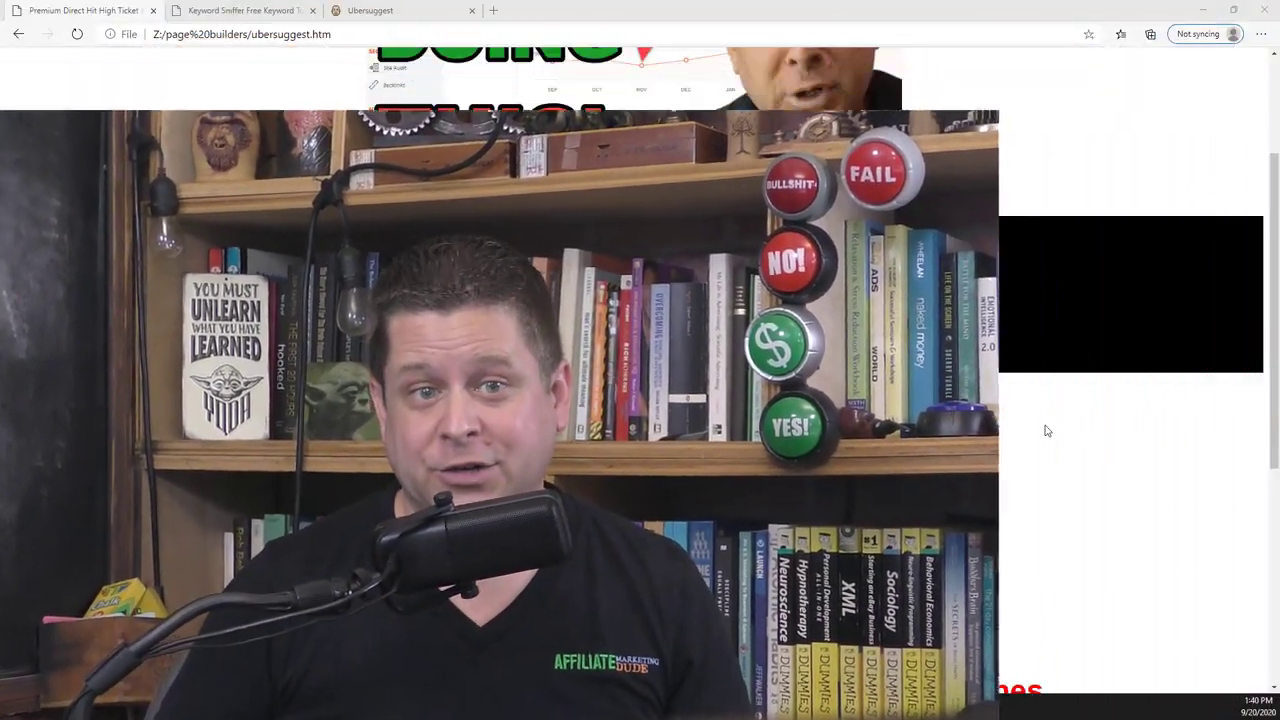
scroll(1047, 430, "down", 3)
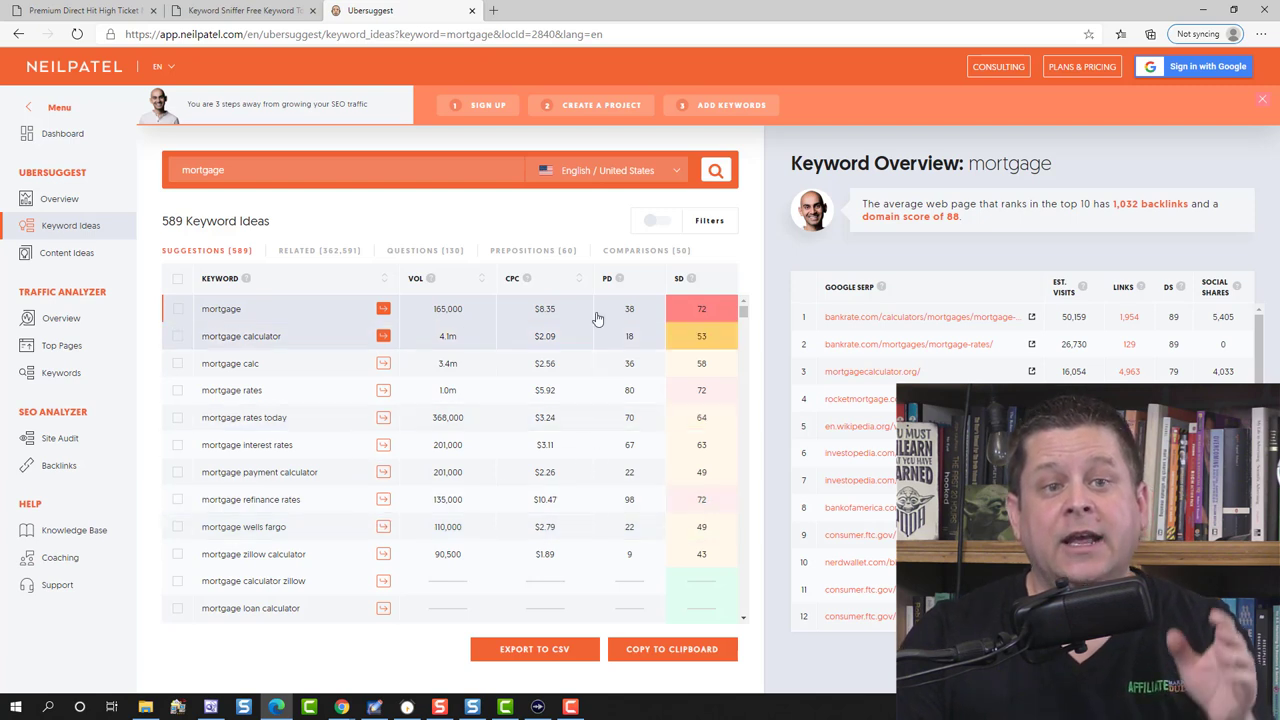
Check the explanations of the PD and SD columns in Ubersuggest's mortgage keyword ideas
mouse_move(619, 283)
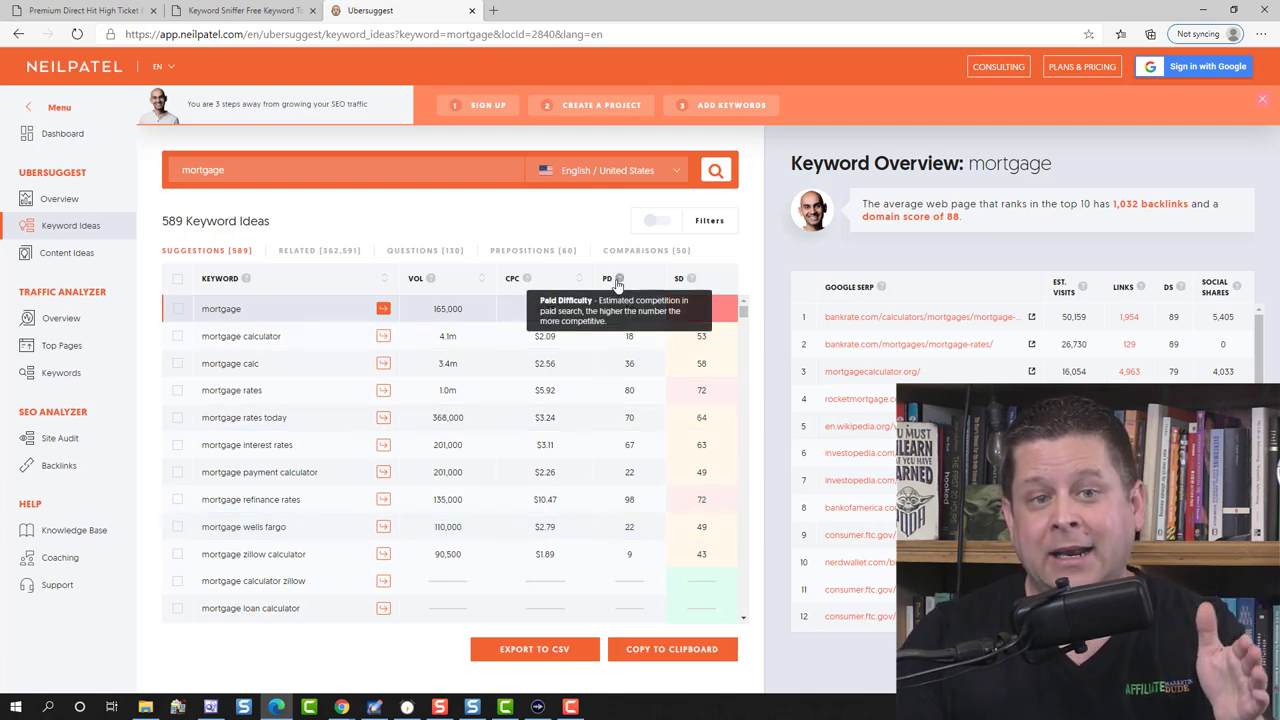
mouse_move(690, 280)
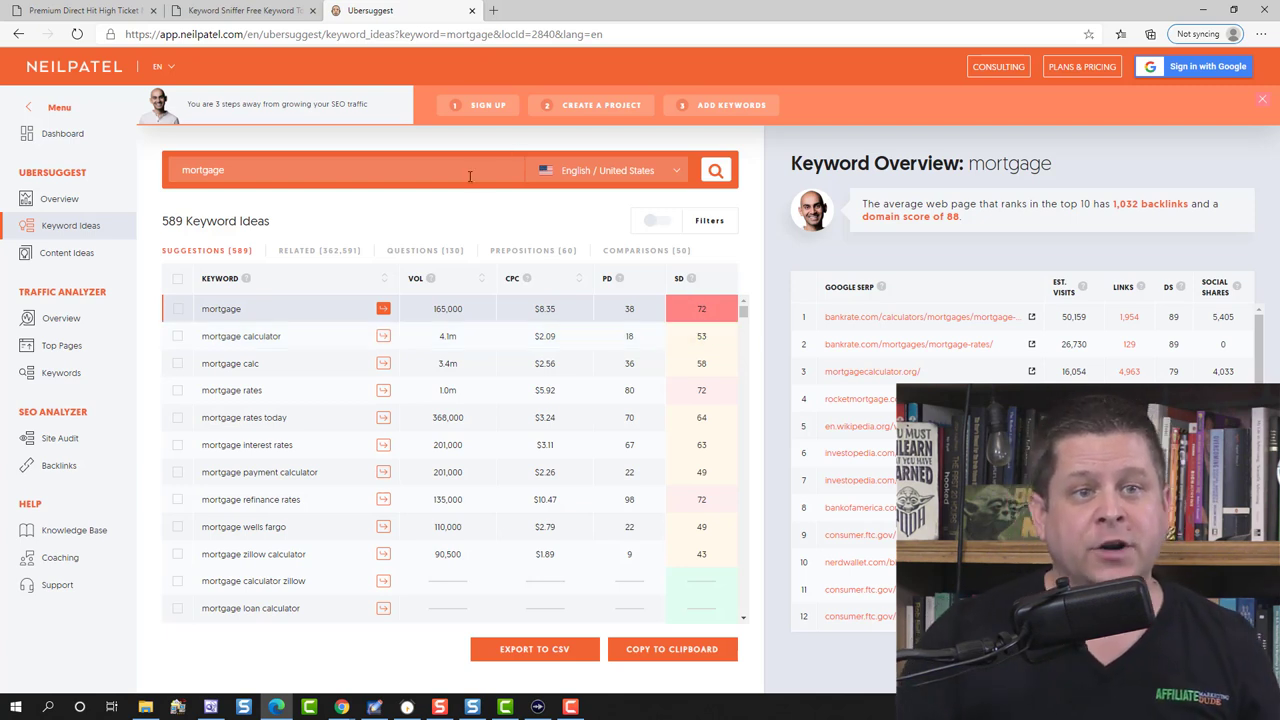
Look up keyword ideas for "mortgage ideas" in place of the current keyword
left_click(285, 166)
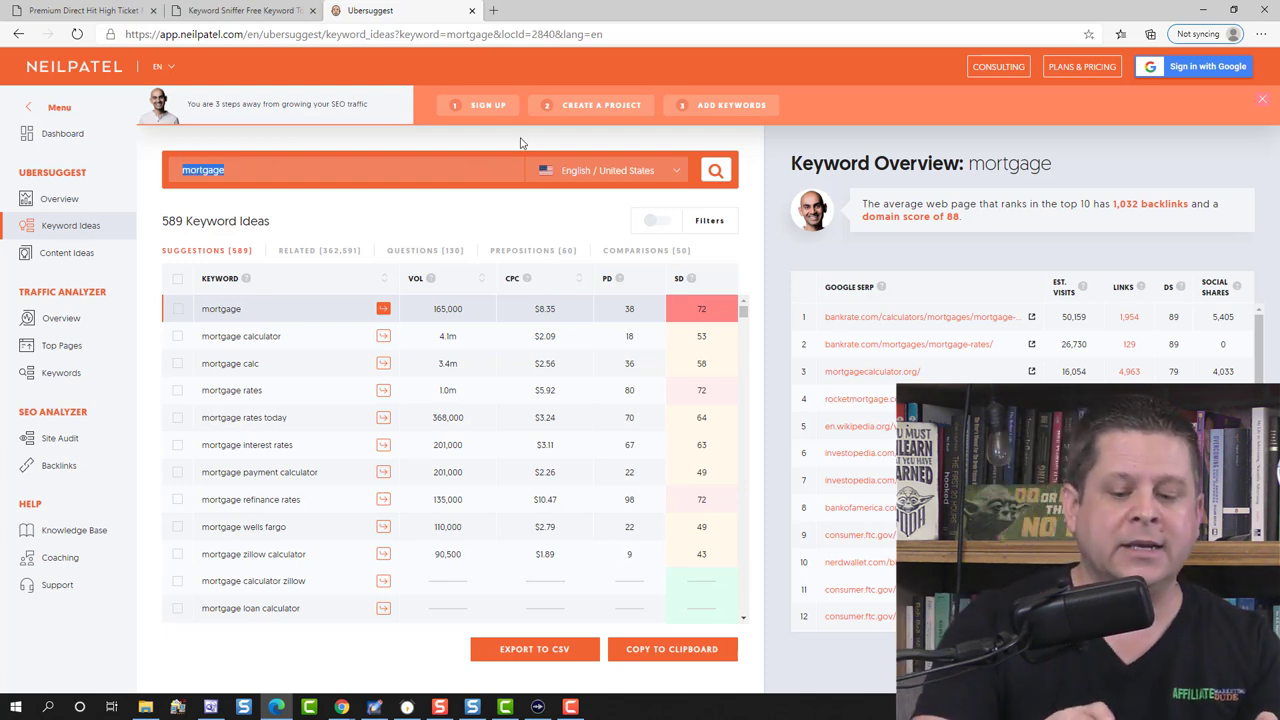
key("BackSpace")
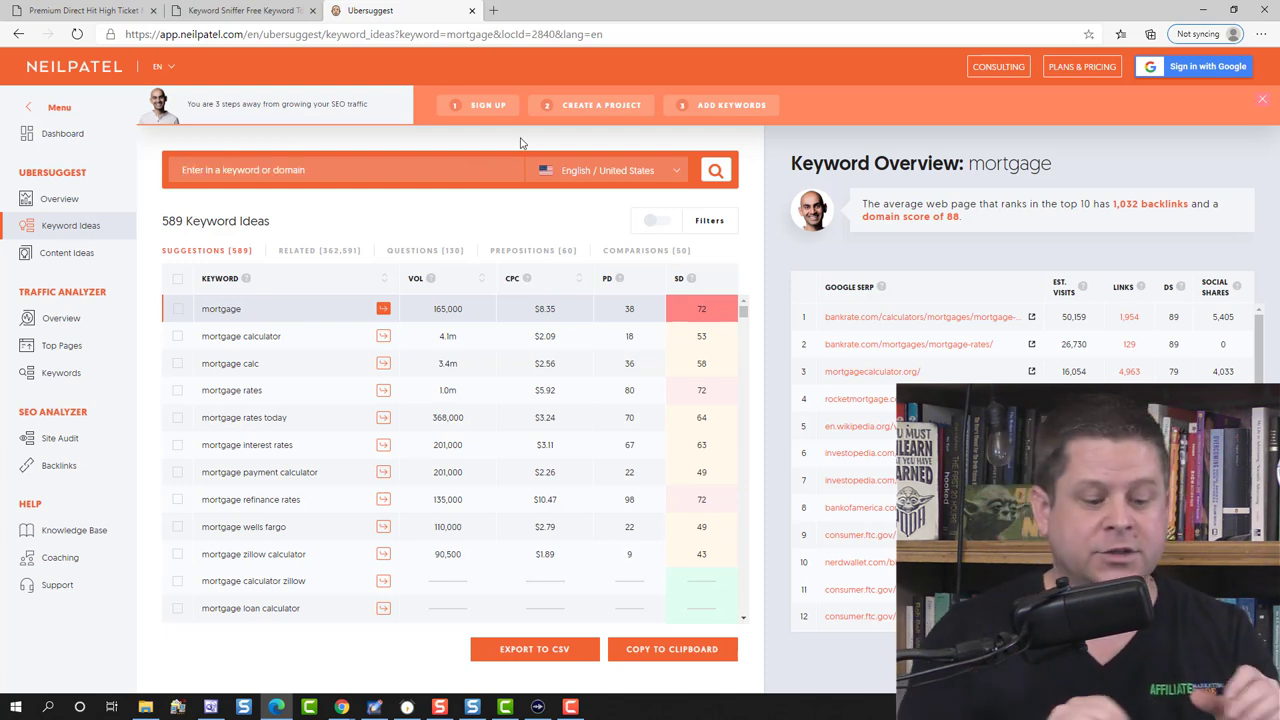
type("mortga")
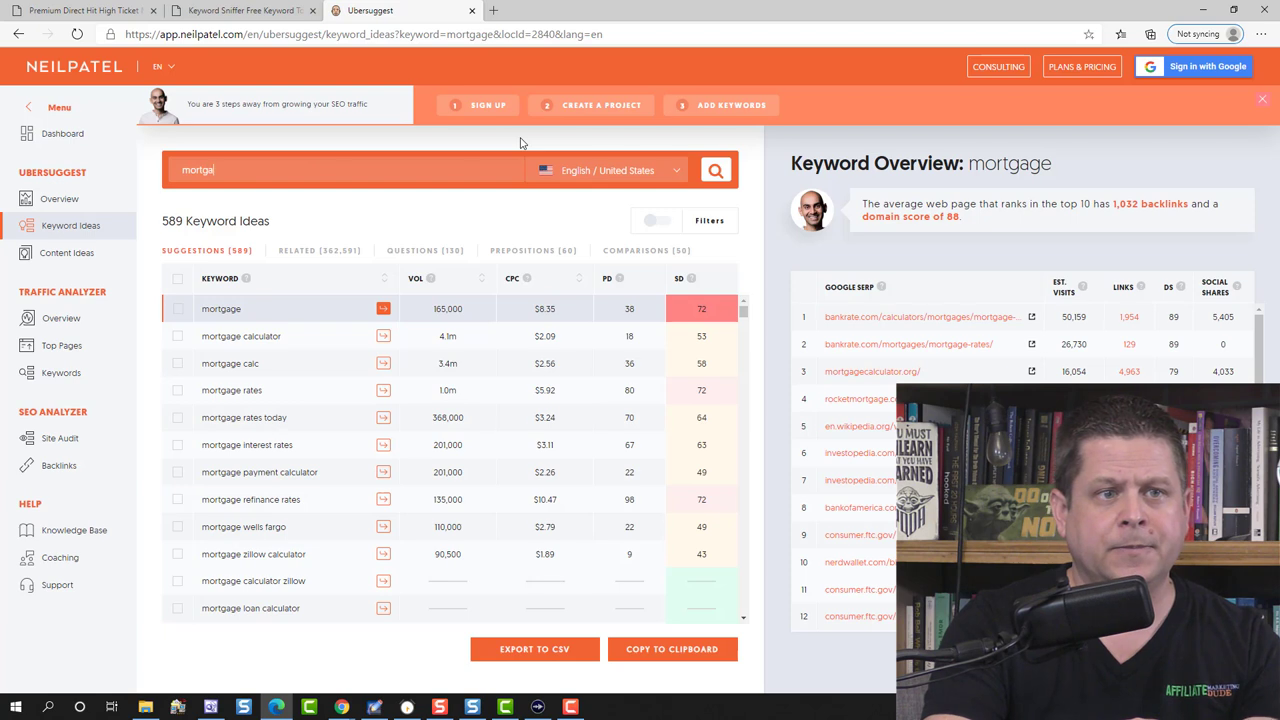
type("ge ideas")
key("Return")
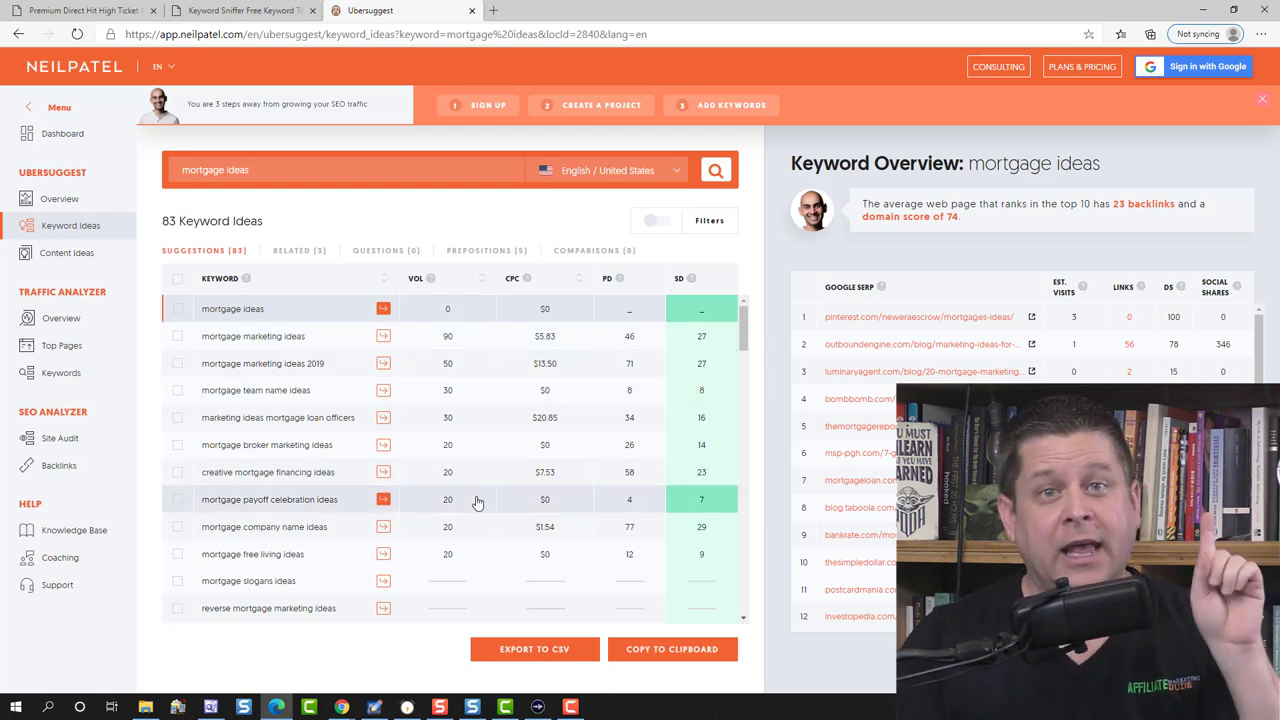
Change the second word of the query and look up keyword ideas for "mortgage qualifications"
double_click(230, 170)
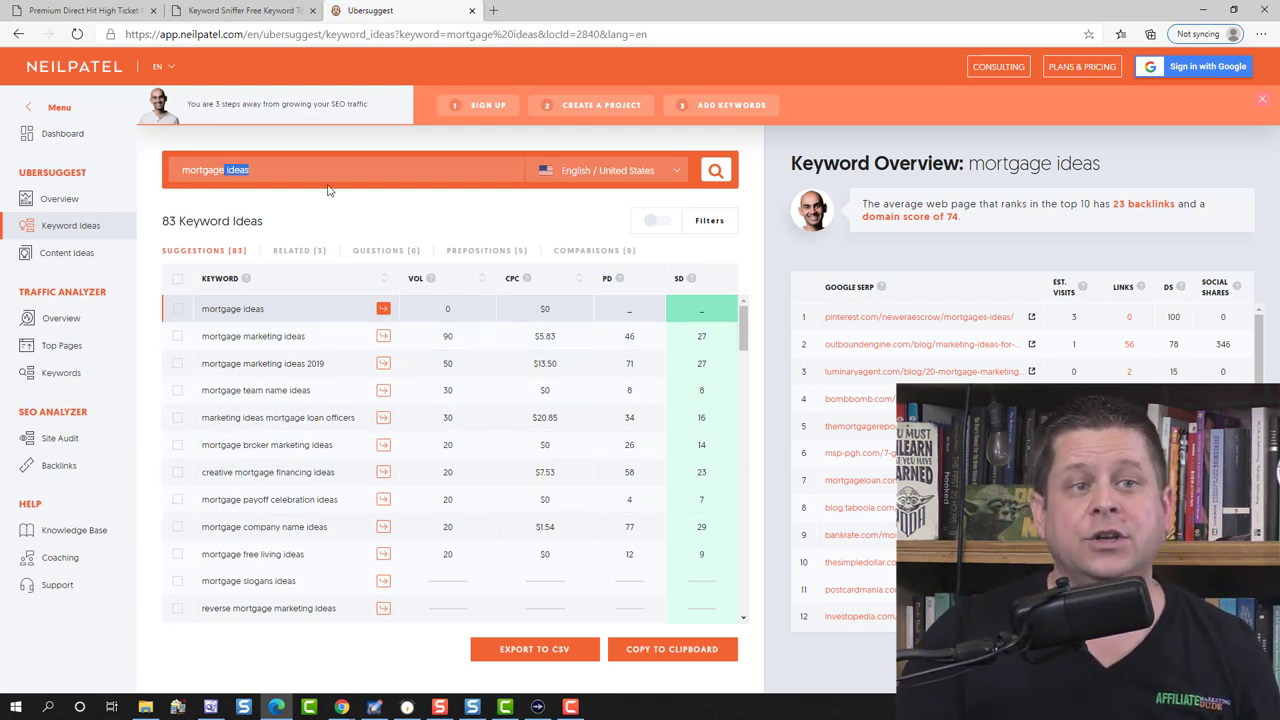
key("BackSpace")
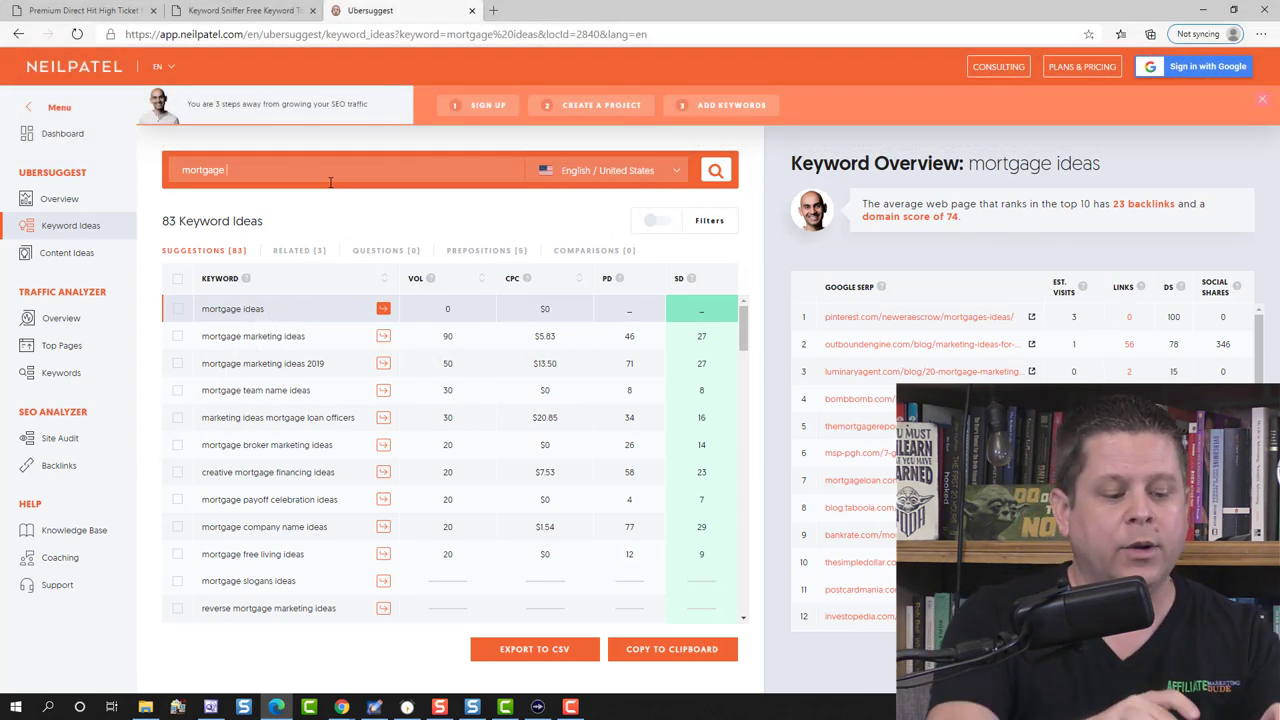
type("qua")
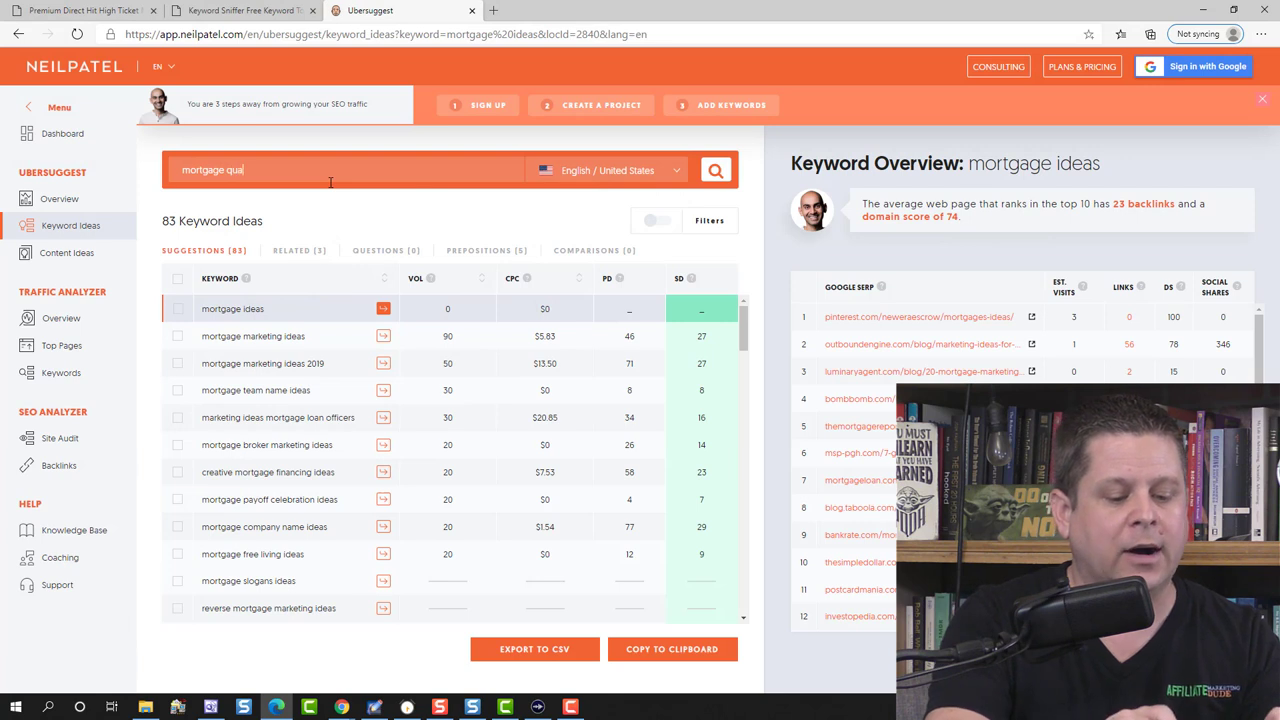
type("lifications")
key("Return")
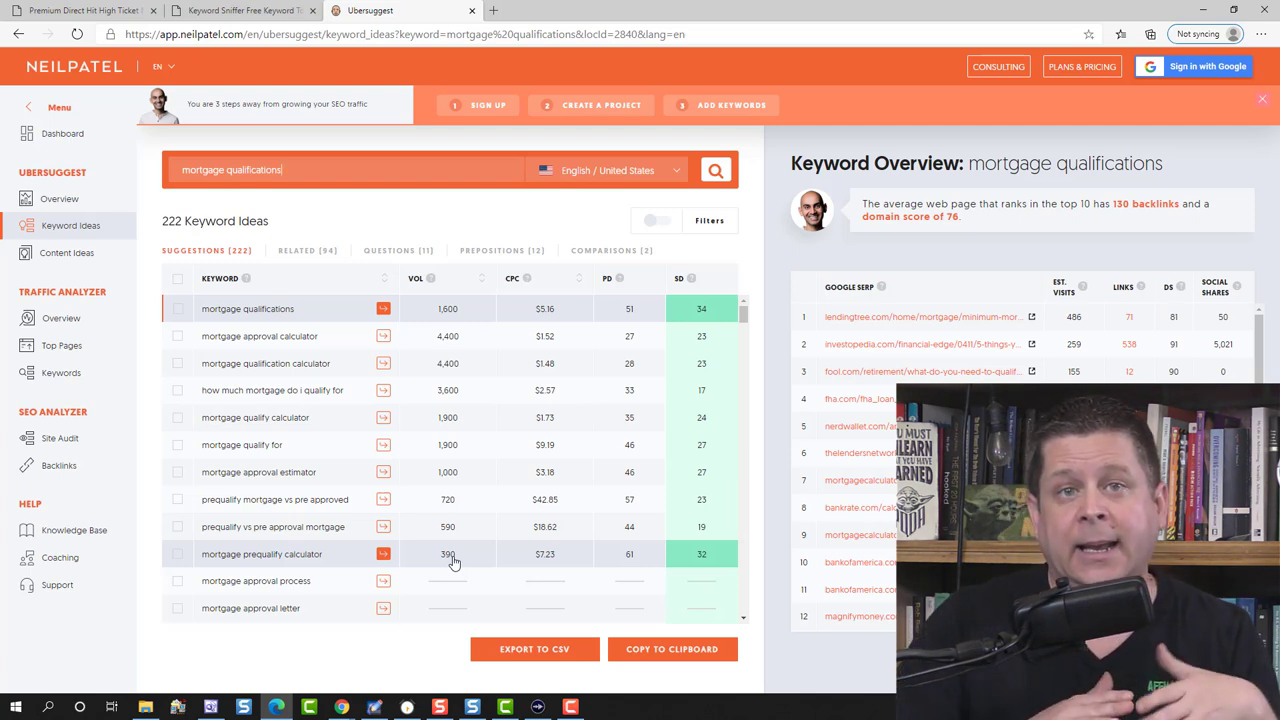
Look up keyword ideas for "weight loss", then extend the query to "weight loss pdf"
triple_click(356, 169)
type("weight ")
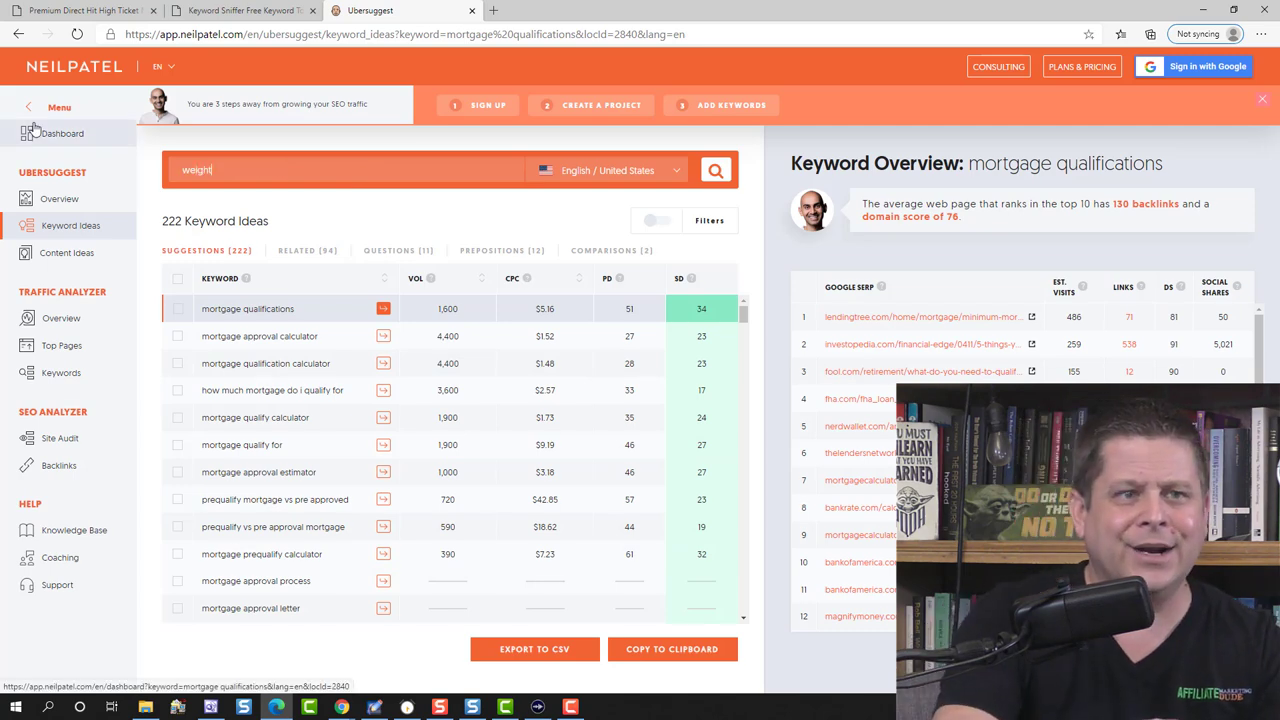
type("loss")
key("Return")
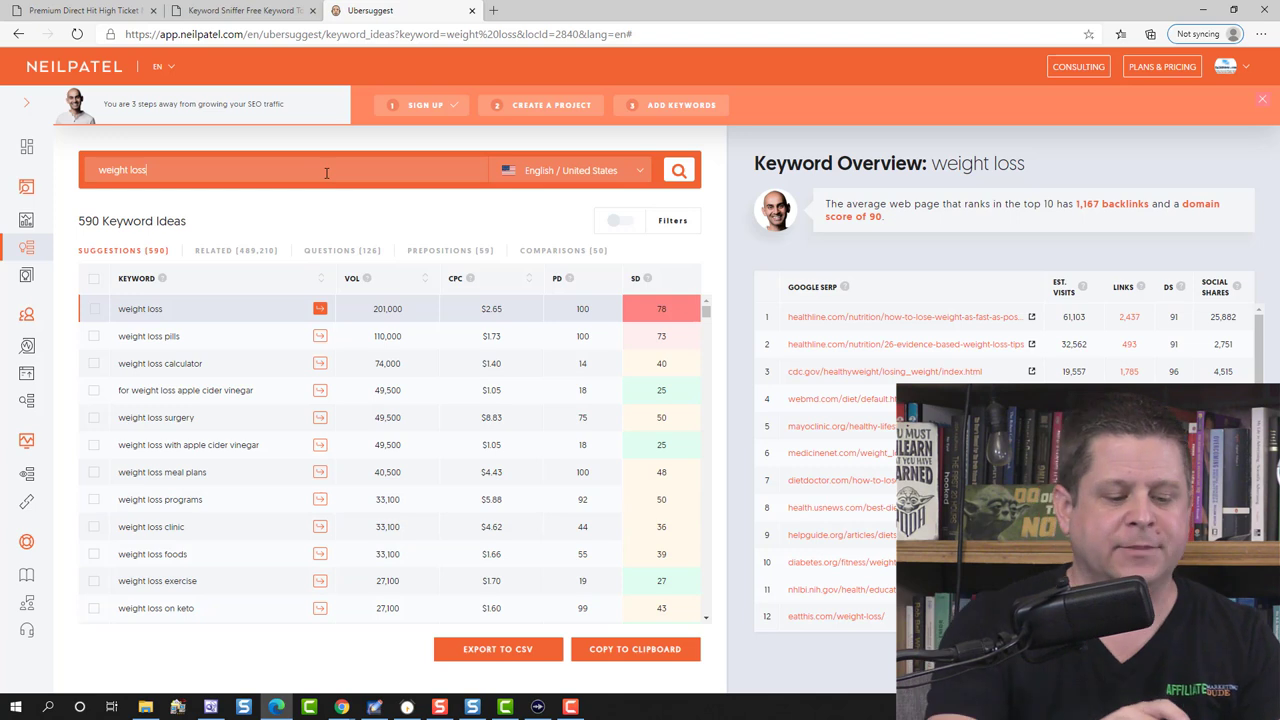
type("pdf")
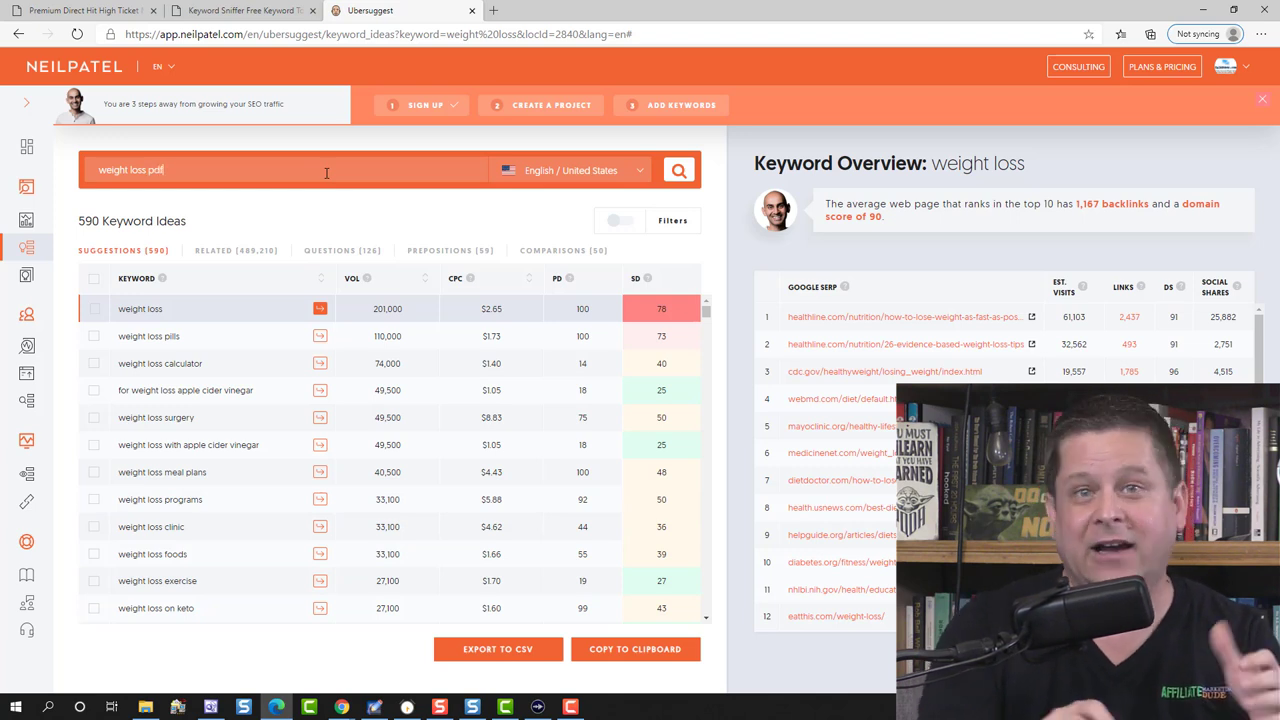
key("Return")
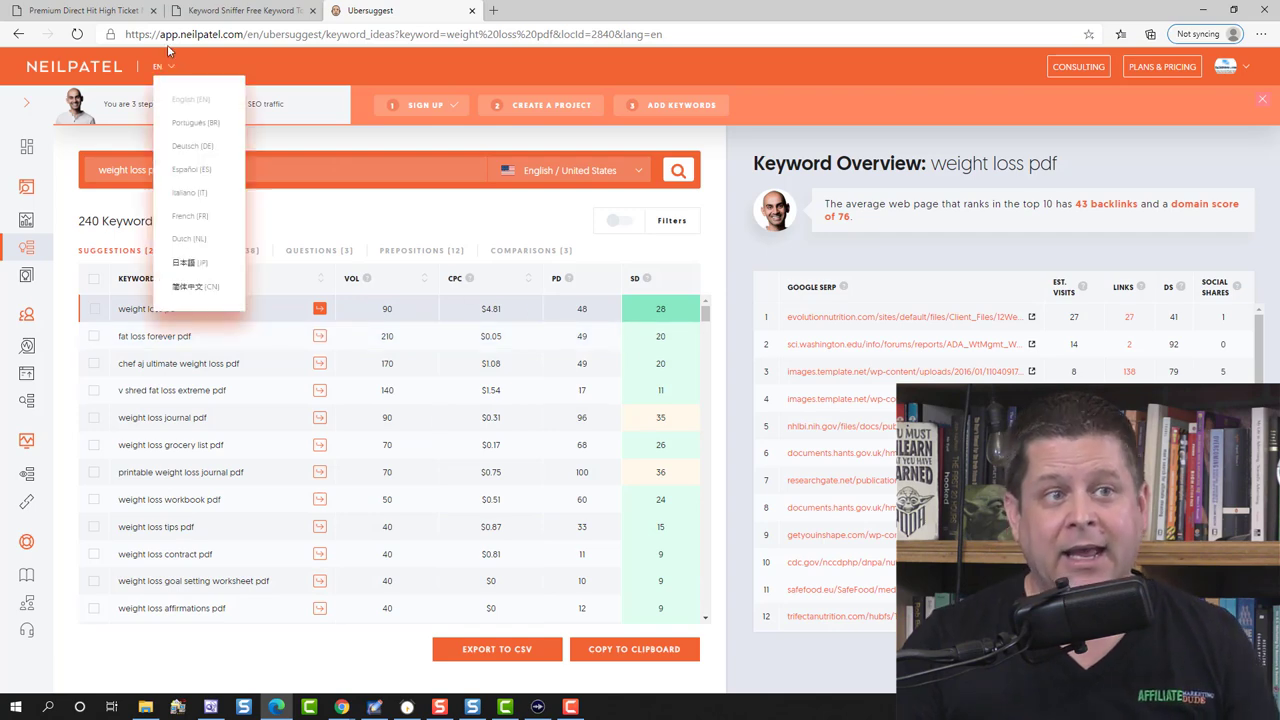
Review the tutorial outline page and switch to the trigger word list in WireframeSketcher
left_click(117, 8)
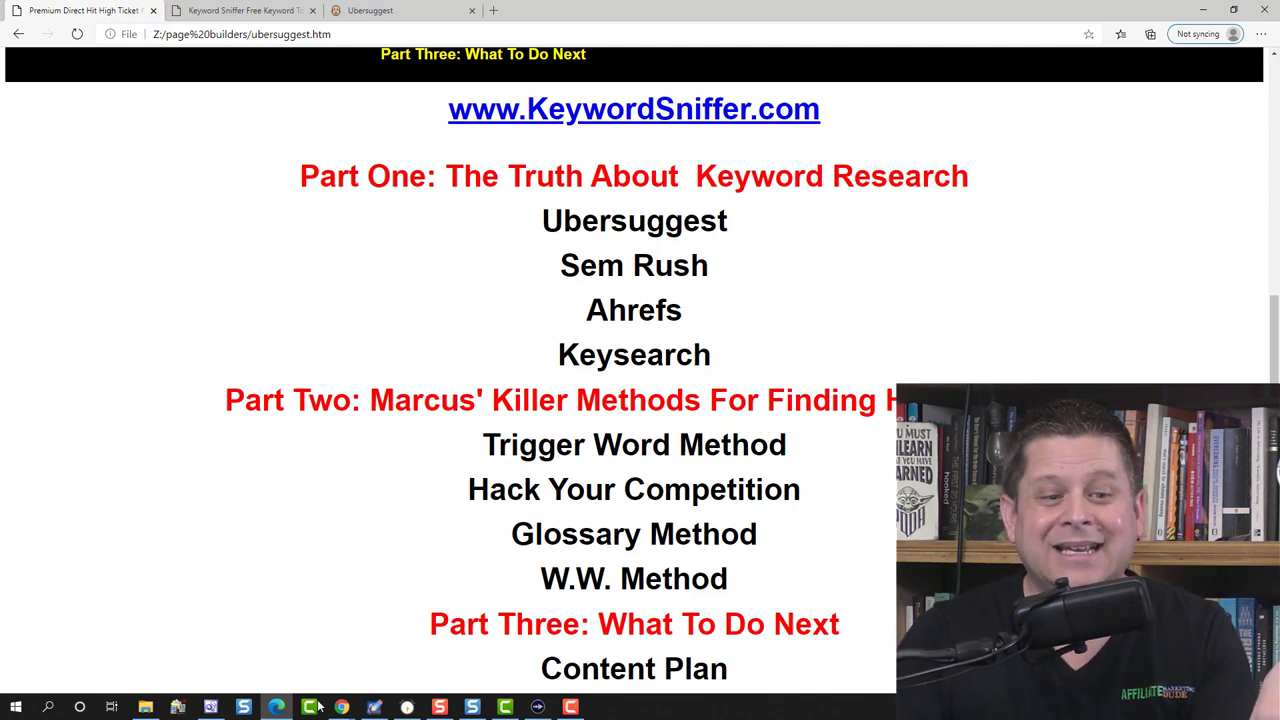
left_click(374, 706)
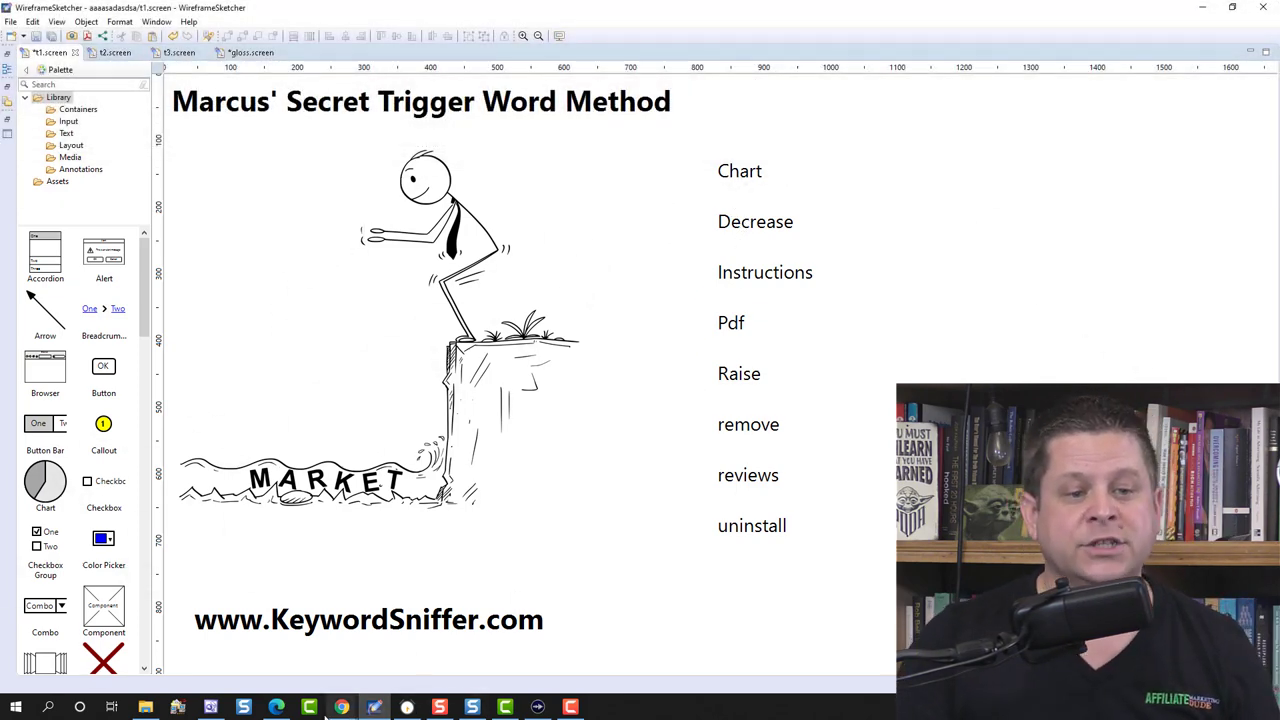
Switch back to Ubersuggest, dismiss the project pop-up, and look up keyword ideas for the trigger word "chart"
left_click(277, 707)
left_click(375, 10)
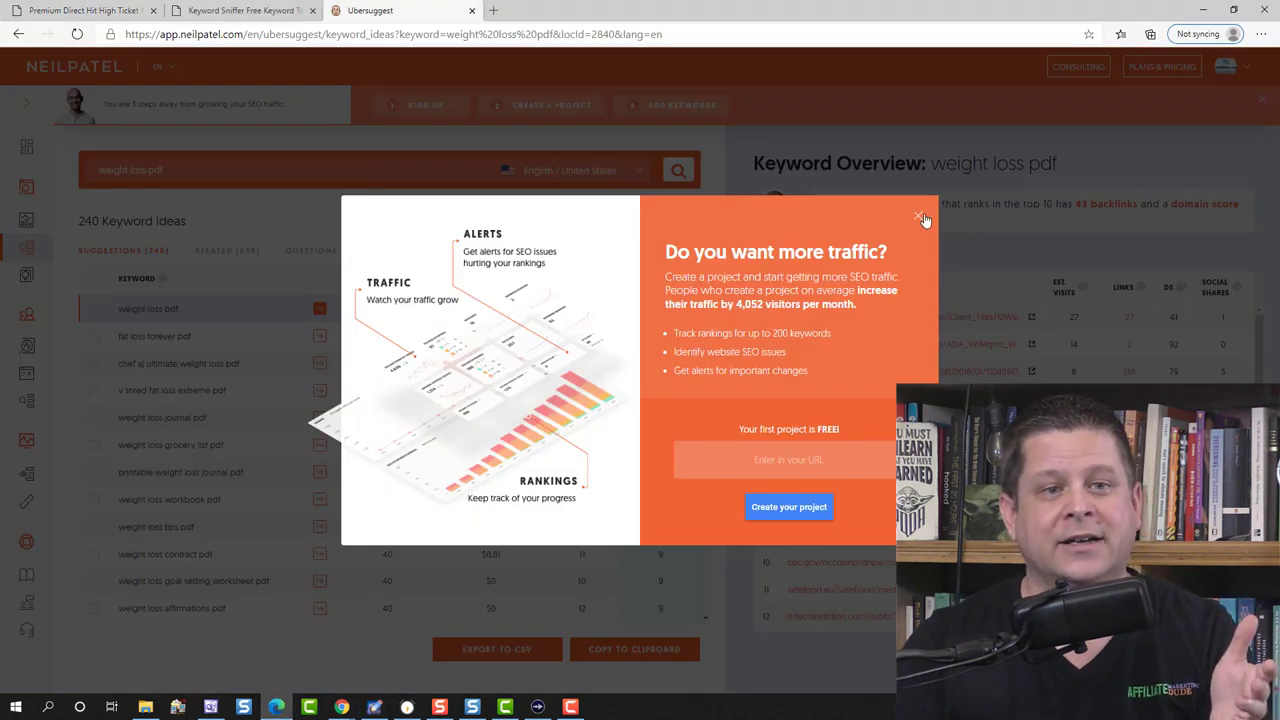
left_click(921, 217)
triple_click(225, 174)
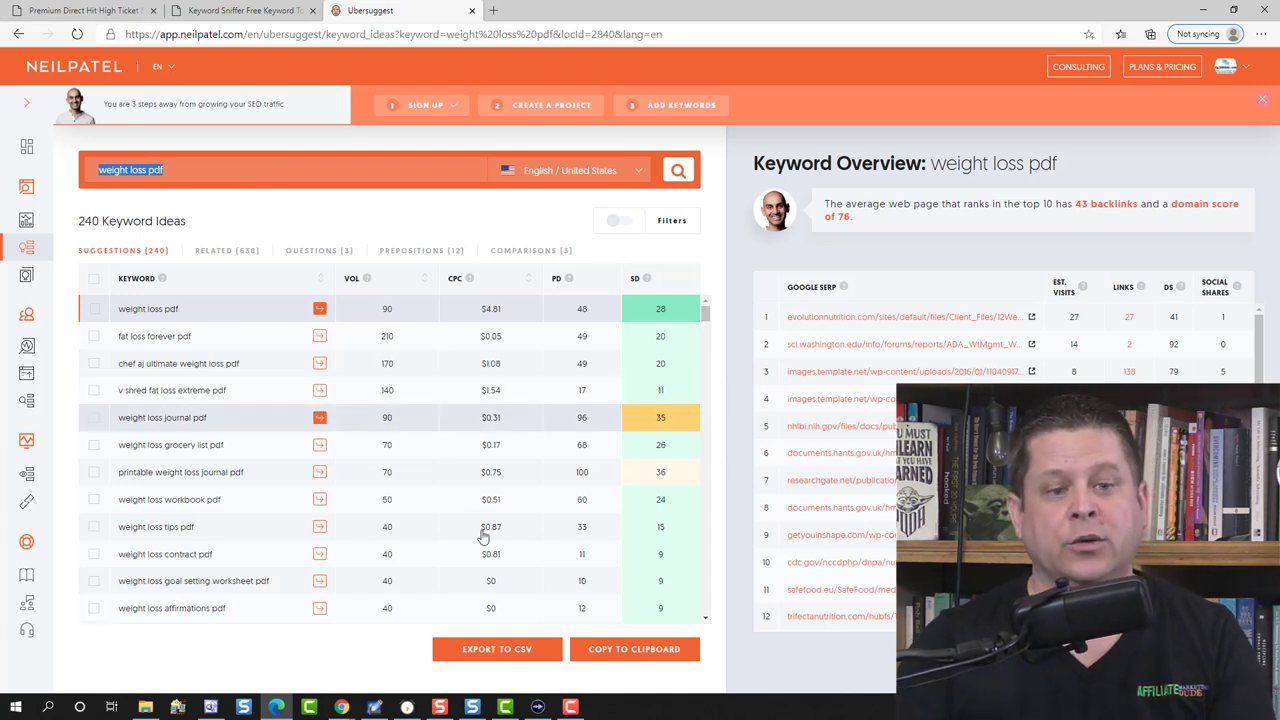
type("chart")
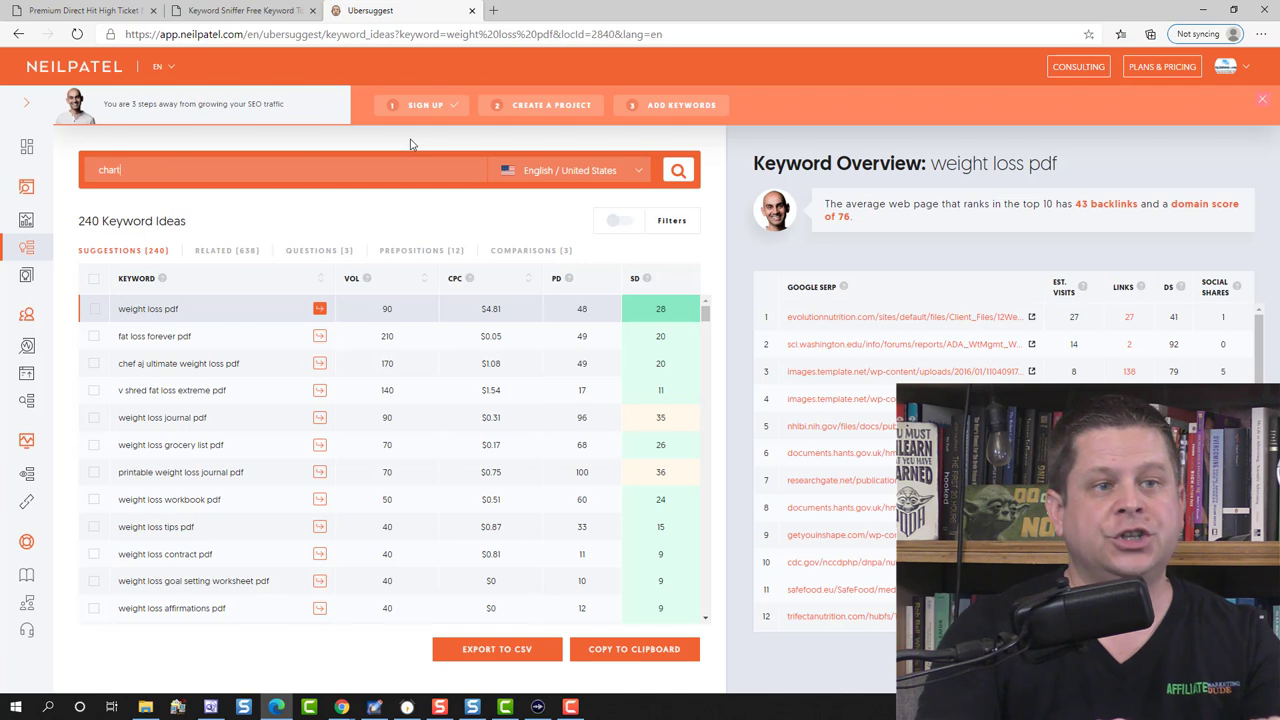
key("Return")
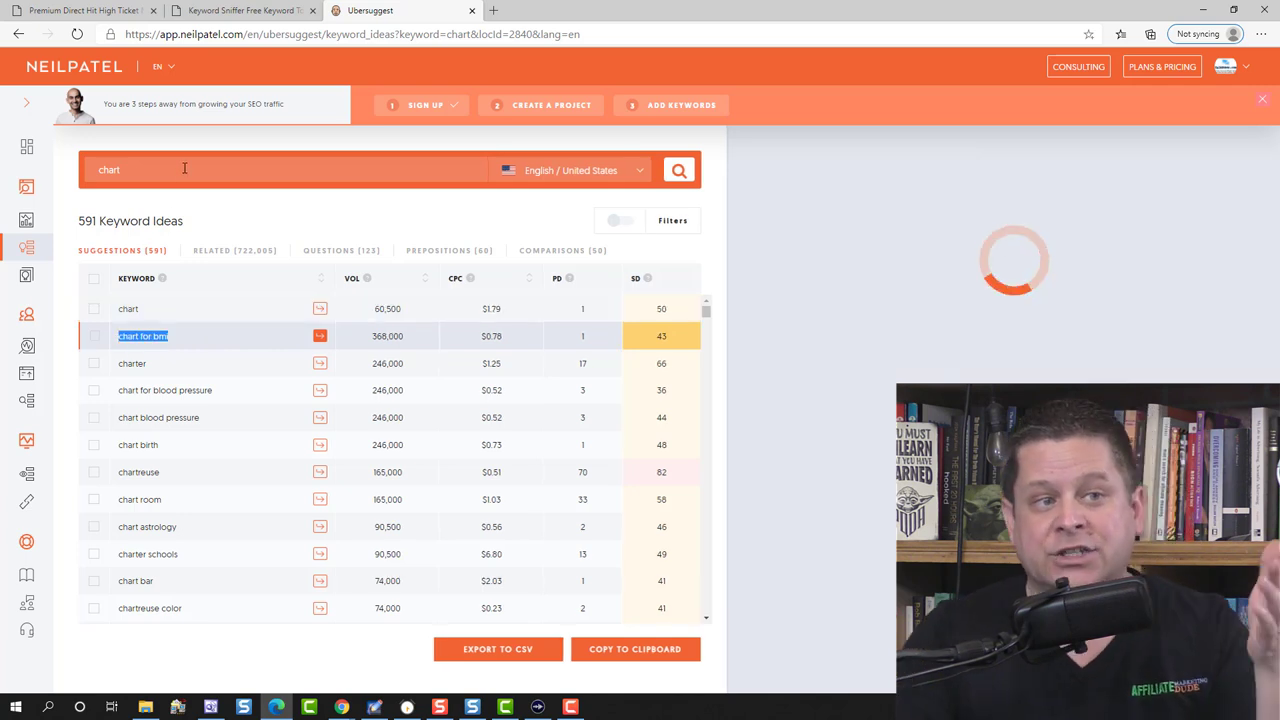
Look up keyword ideas for the more specific phrase "chart for bmi"
double_click(176, 170)
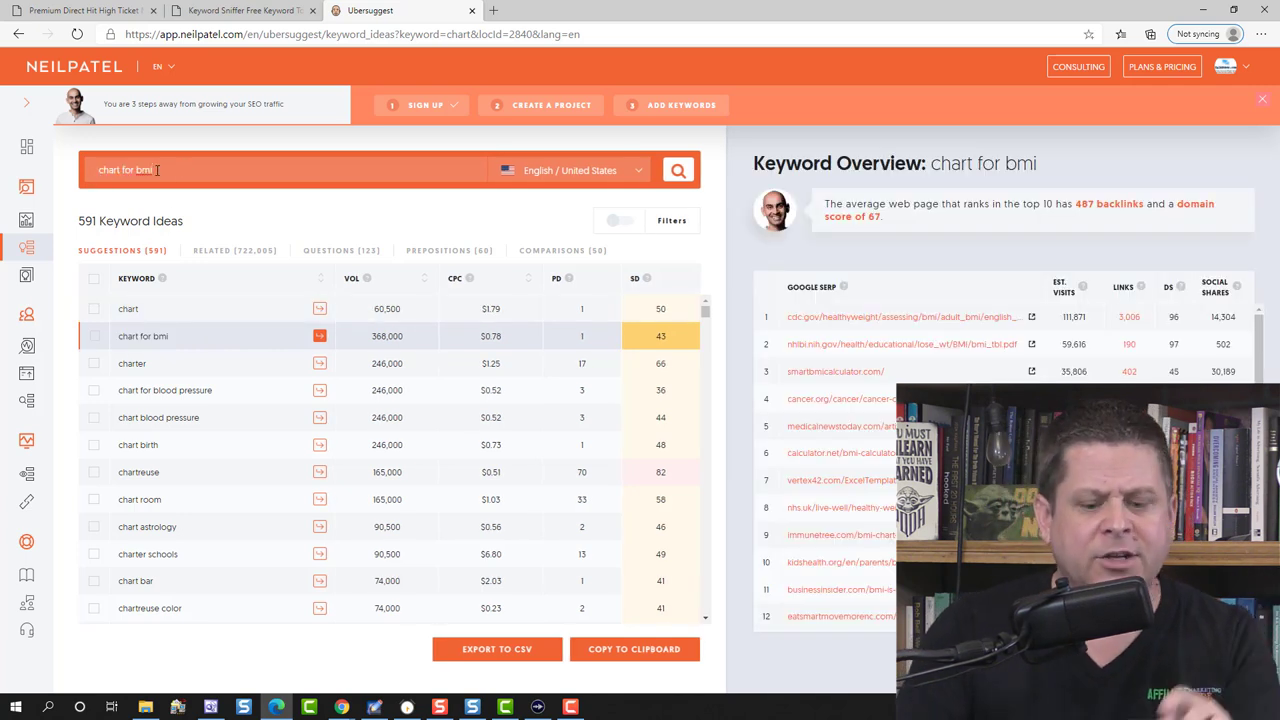
type("chart for bmi")
key("Return")
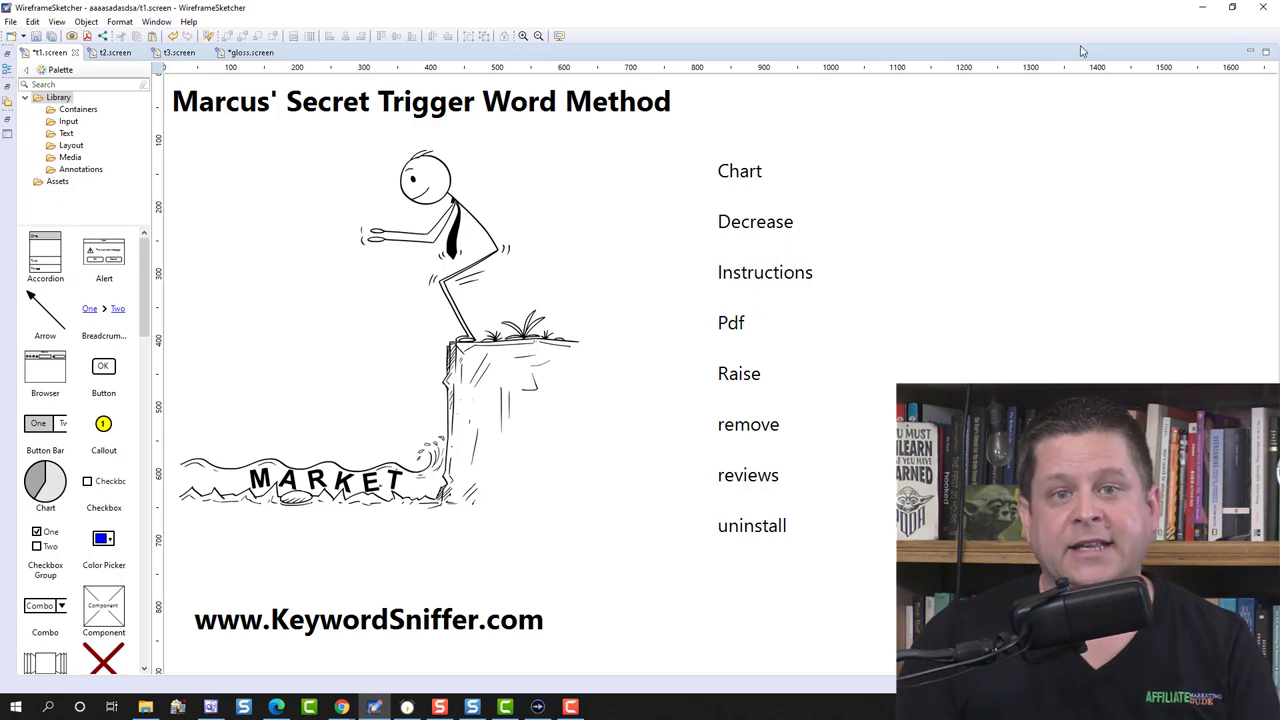
Leave the trigger word list, look up keyword ideas for "decrease" in Ubersuggest, and browse the suggestions
left_click(1203, 7)
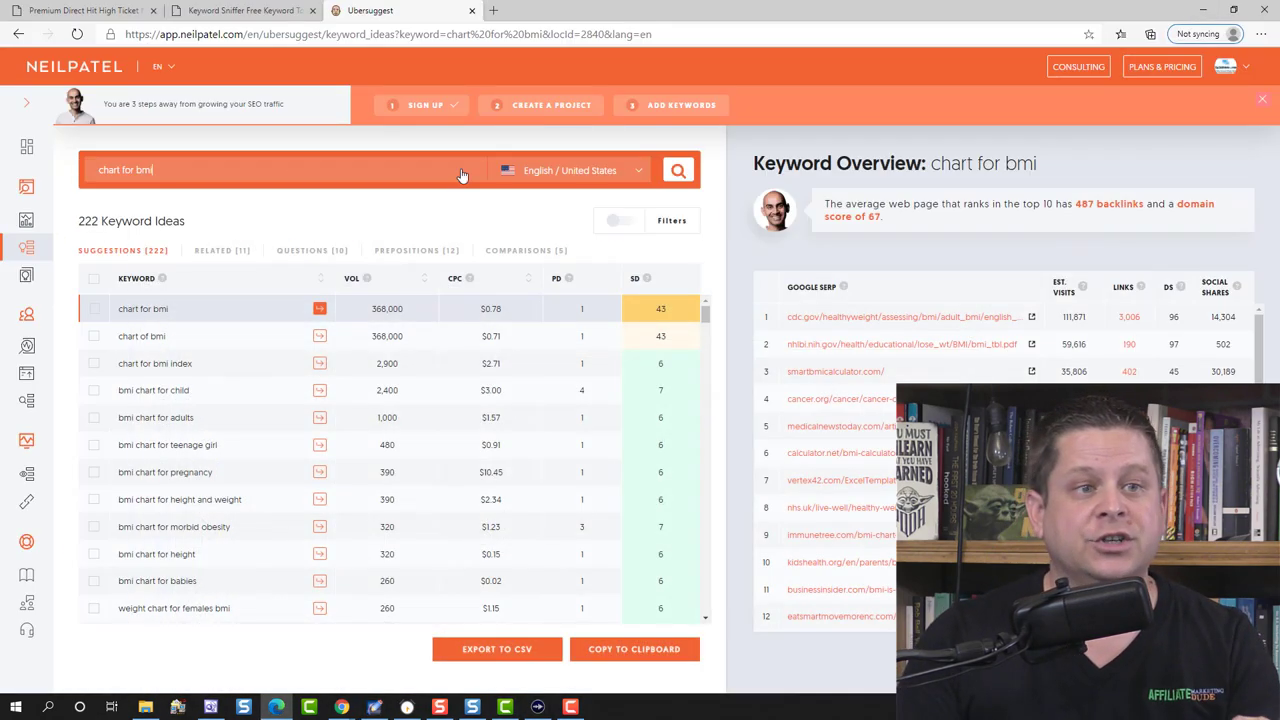
triple_click(253, 163)
type("decrease")
key("Return")
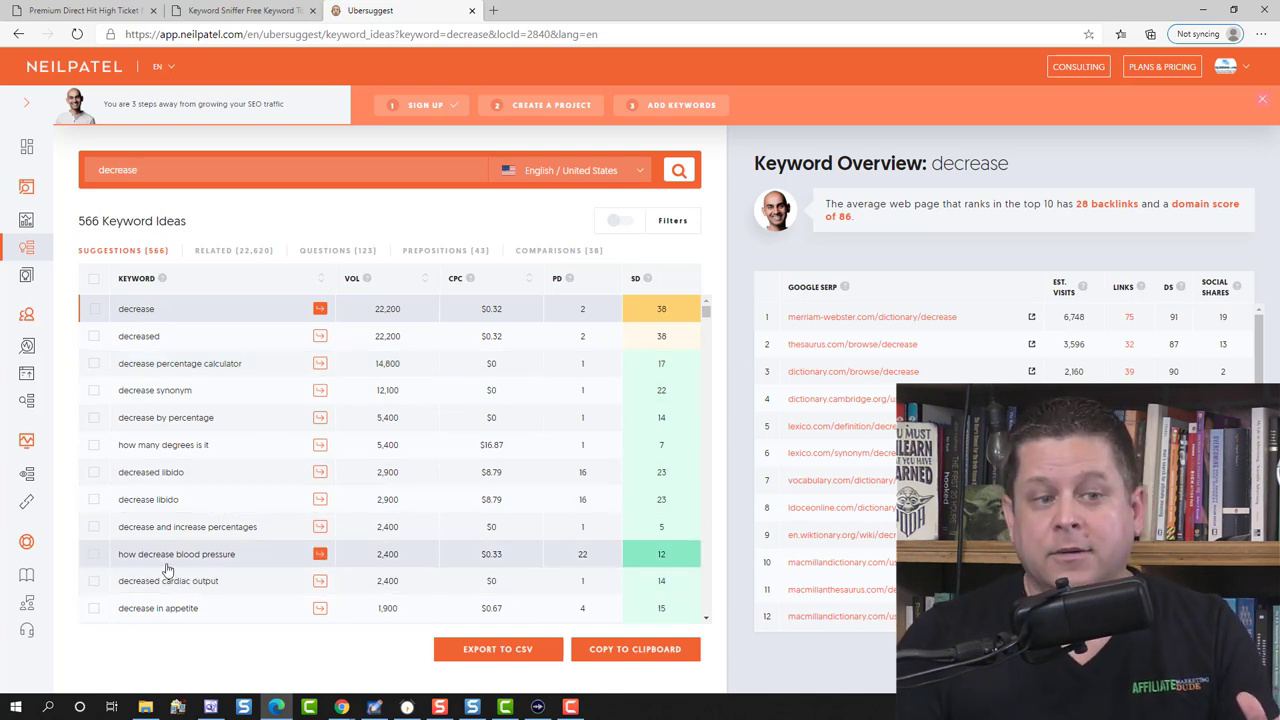
scroll(252, 540, "down", 1)
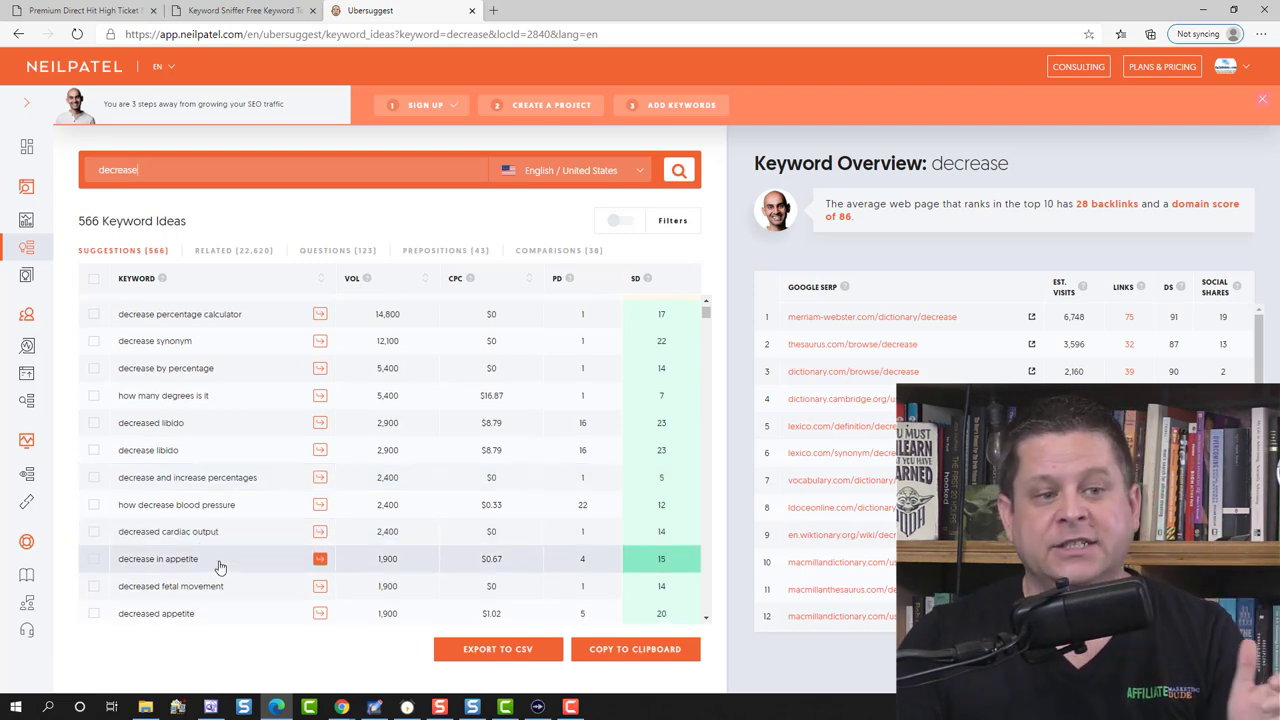
scroll(220, 567, "down", 2)
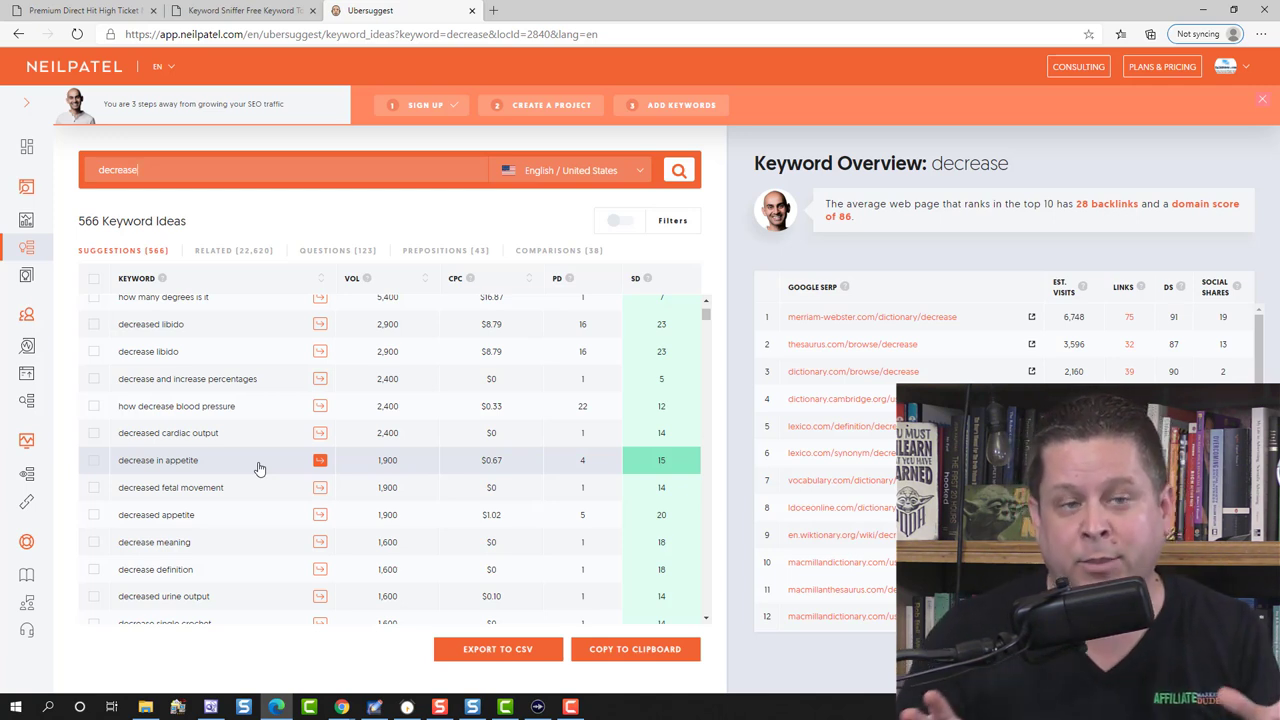
Consult the trigger word list in WireframeSketcher, then look up "remove" in Ubersuggest and browse its keyword suggestions
left_click(140, 170)
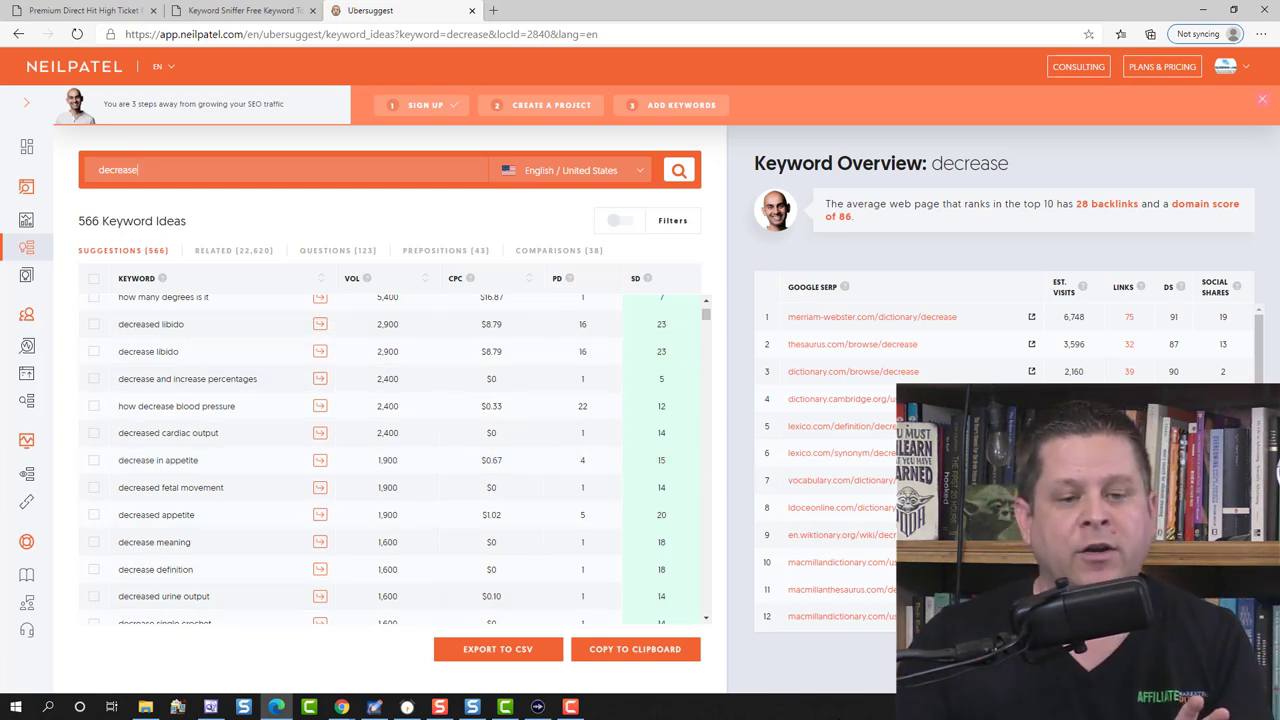
left_click(376, 707)
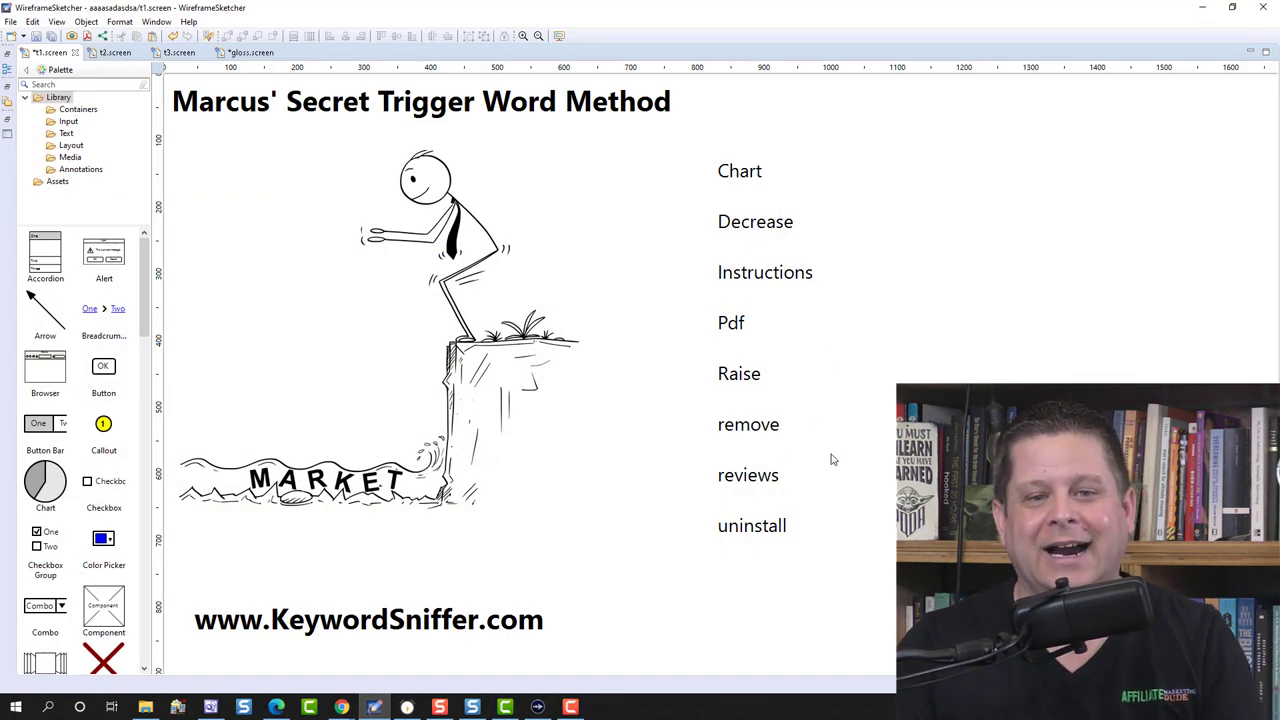
left_click(1205, 7)
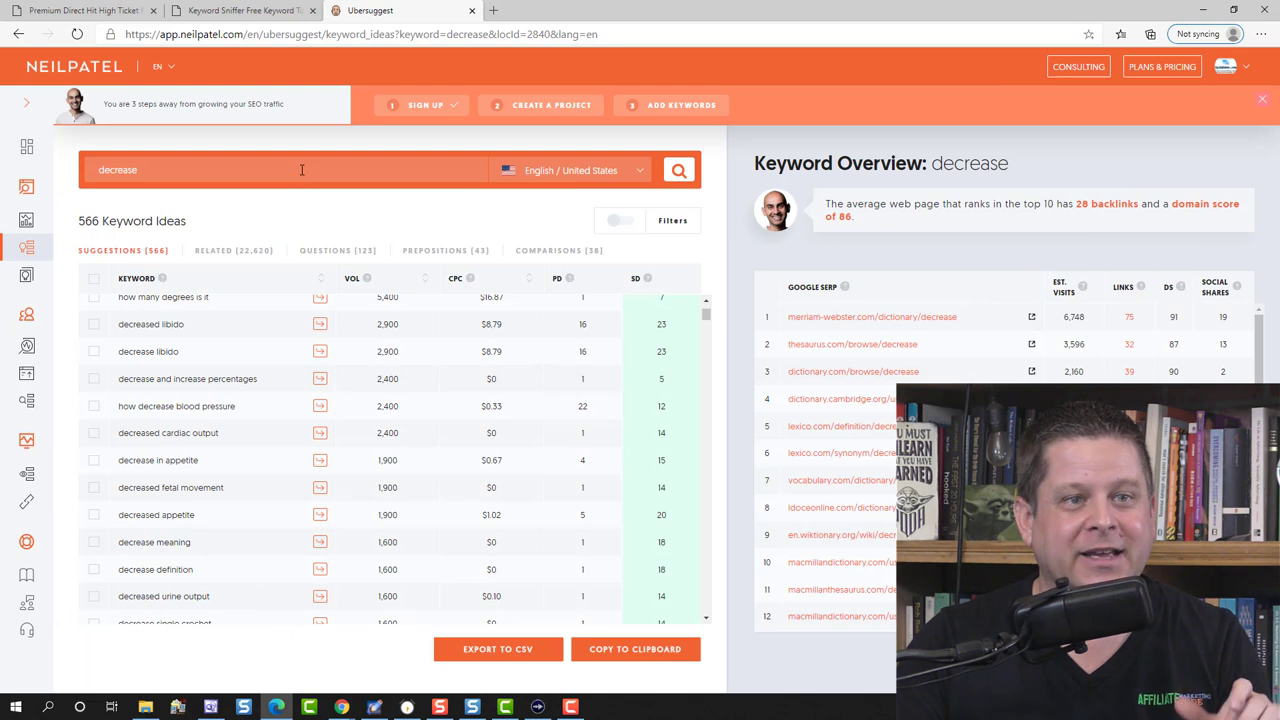
type("remove")
key("Return")
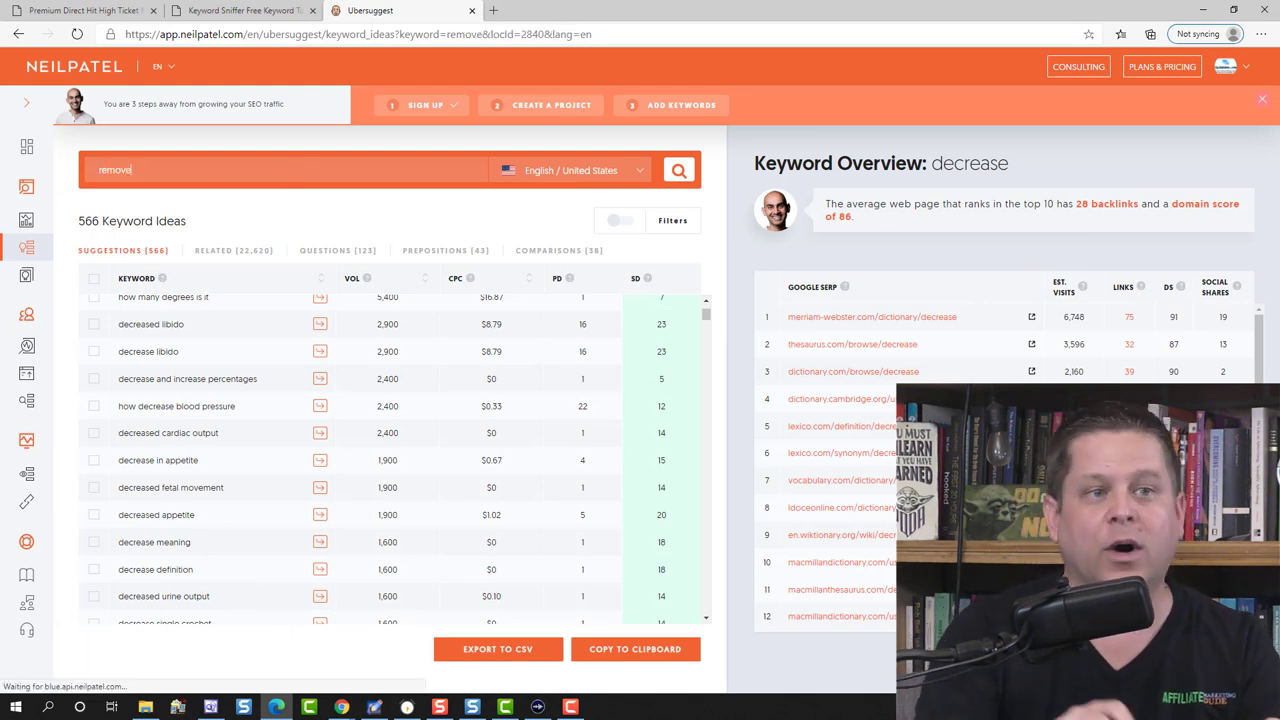
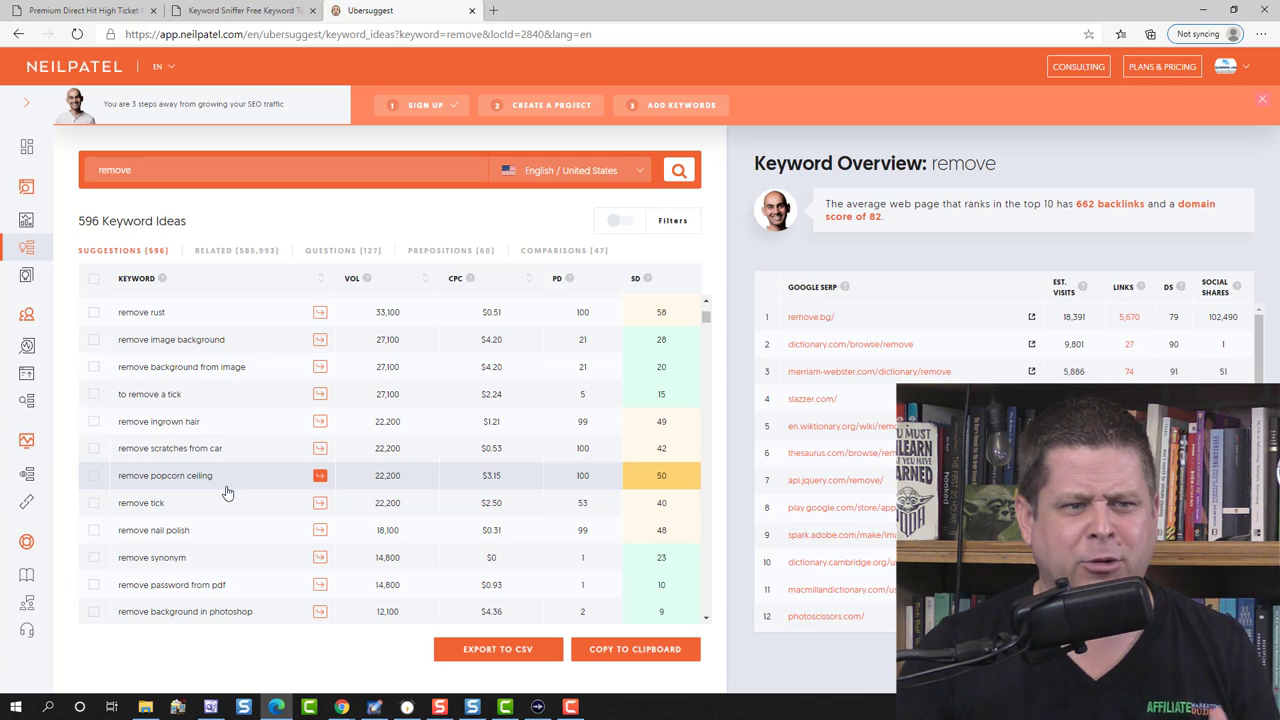
scroll(250, 484, "down", 3)
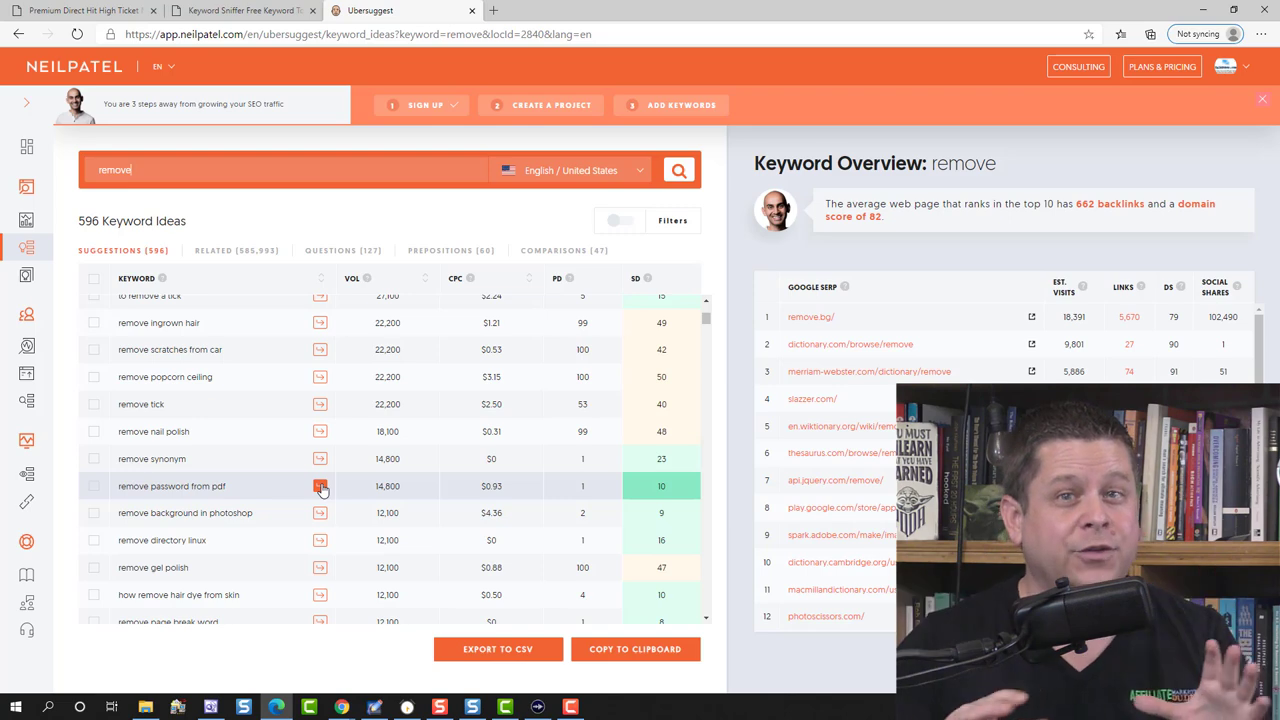
Recheck the trigger word list in WireframeSketcher and look up keyword ideas for "uninstall" in Ubersuggest
left_click(374, 707)
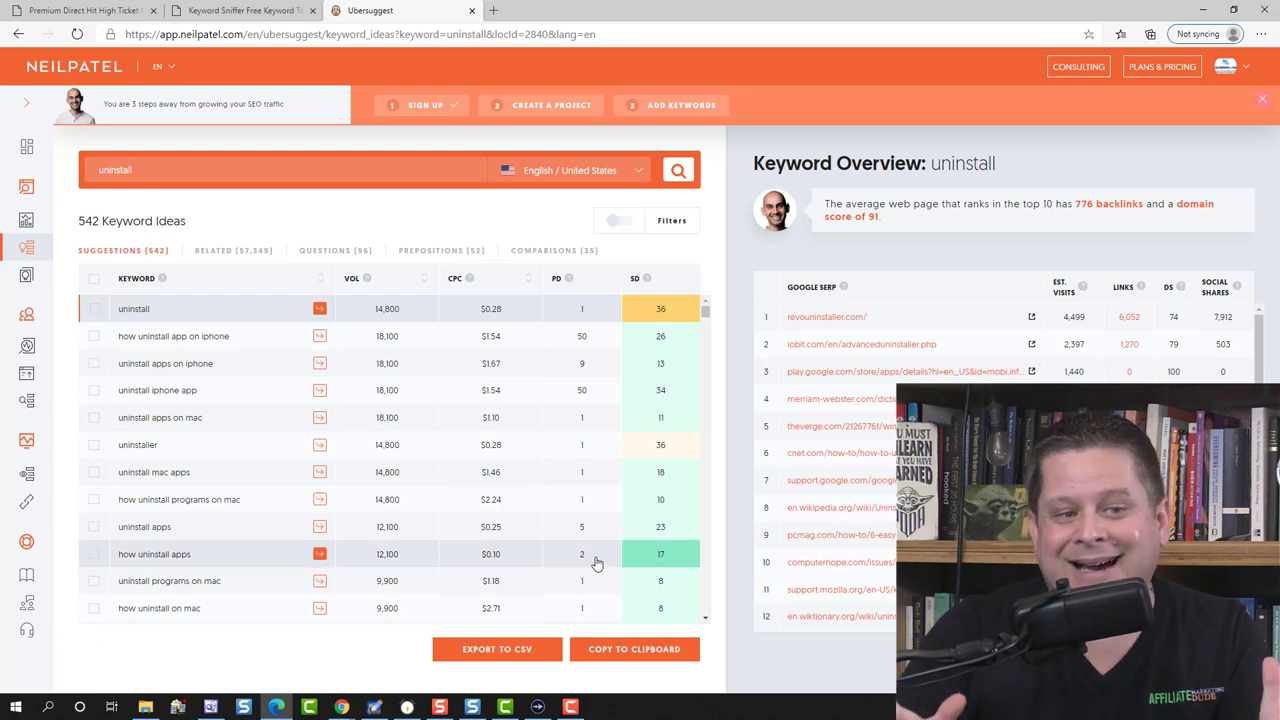
Browse the "uninstall" keyword suggestions, and look up keyword ideas for "spyware software"
scroll(455, 500, "down", 3)
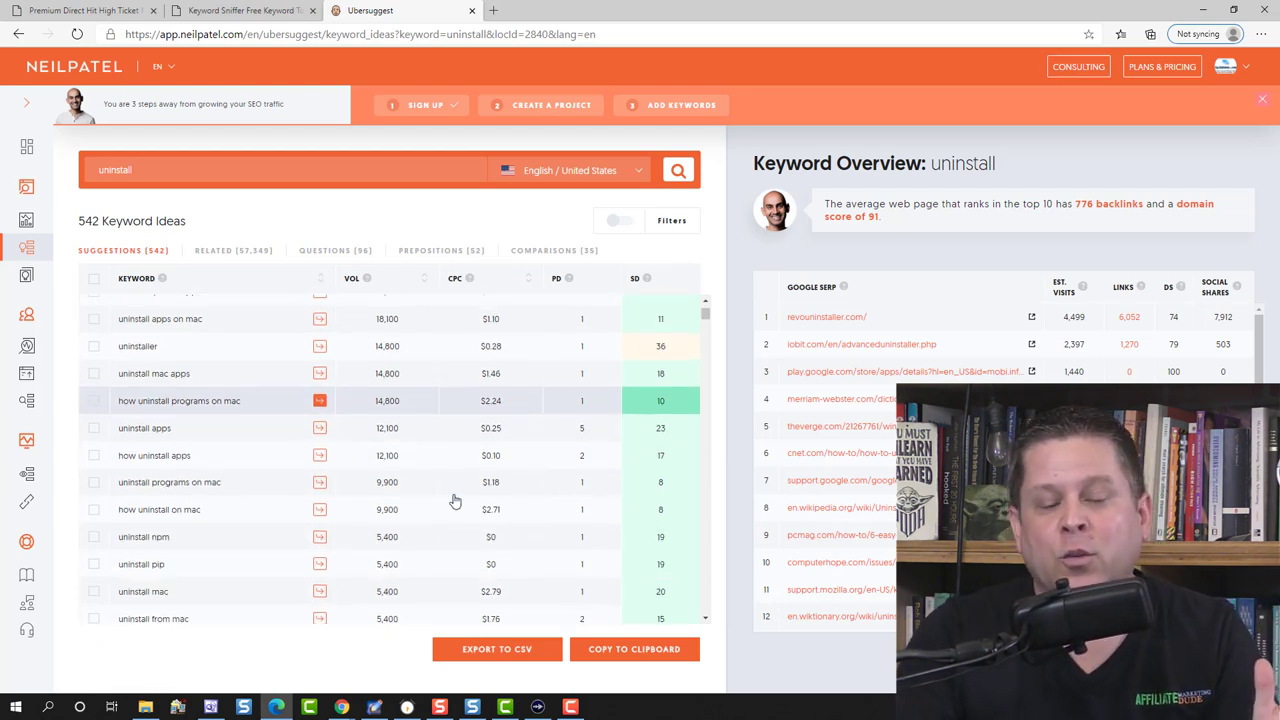
scroll(455, 500, "down", 1)
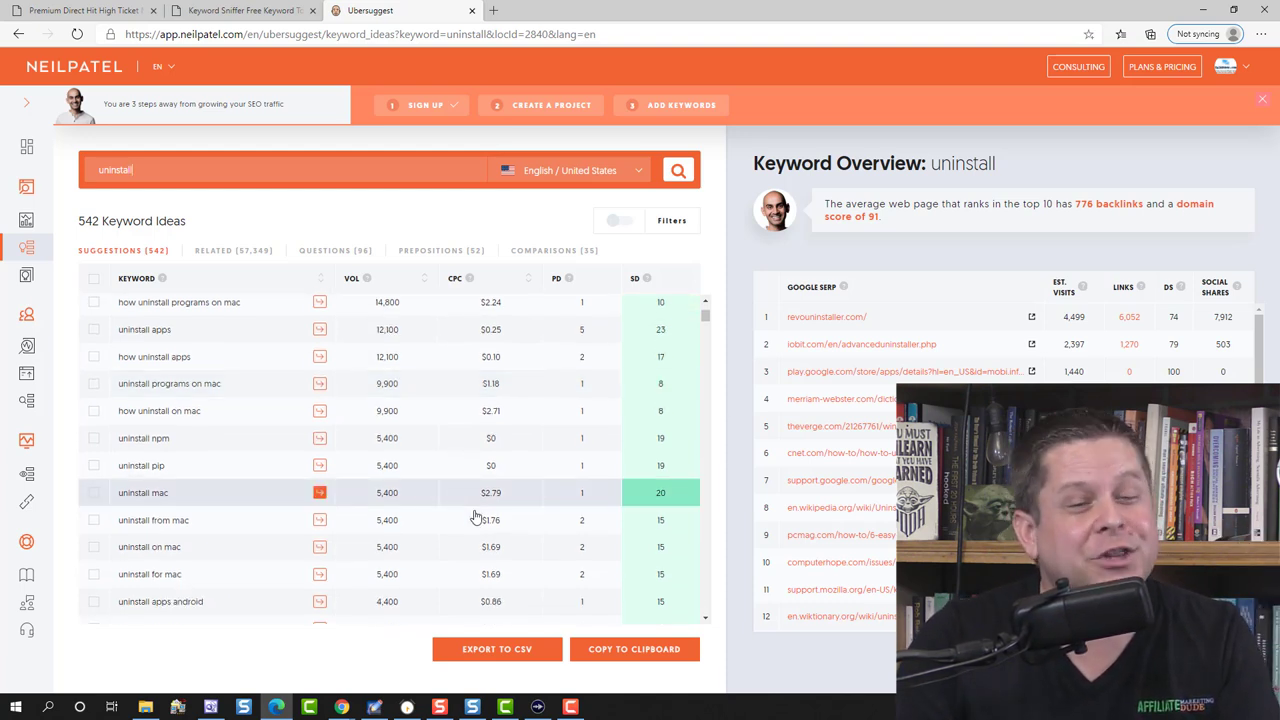
scroll(475, 517, "down", 1)
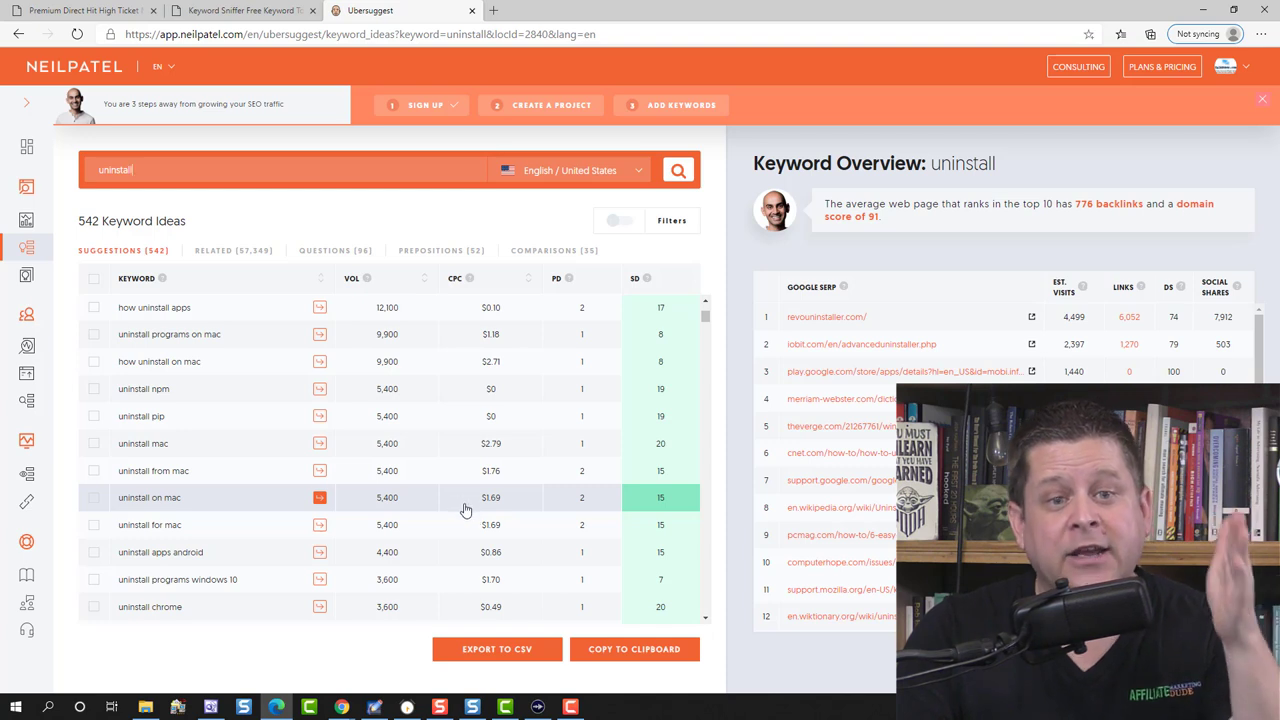
scroll(410, 420, "up", 5)
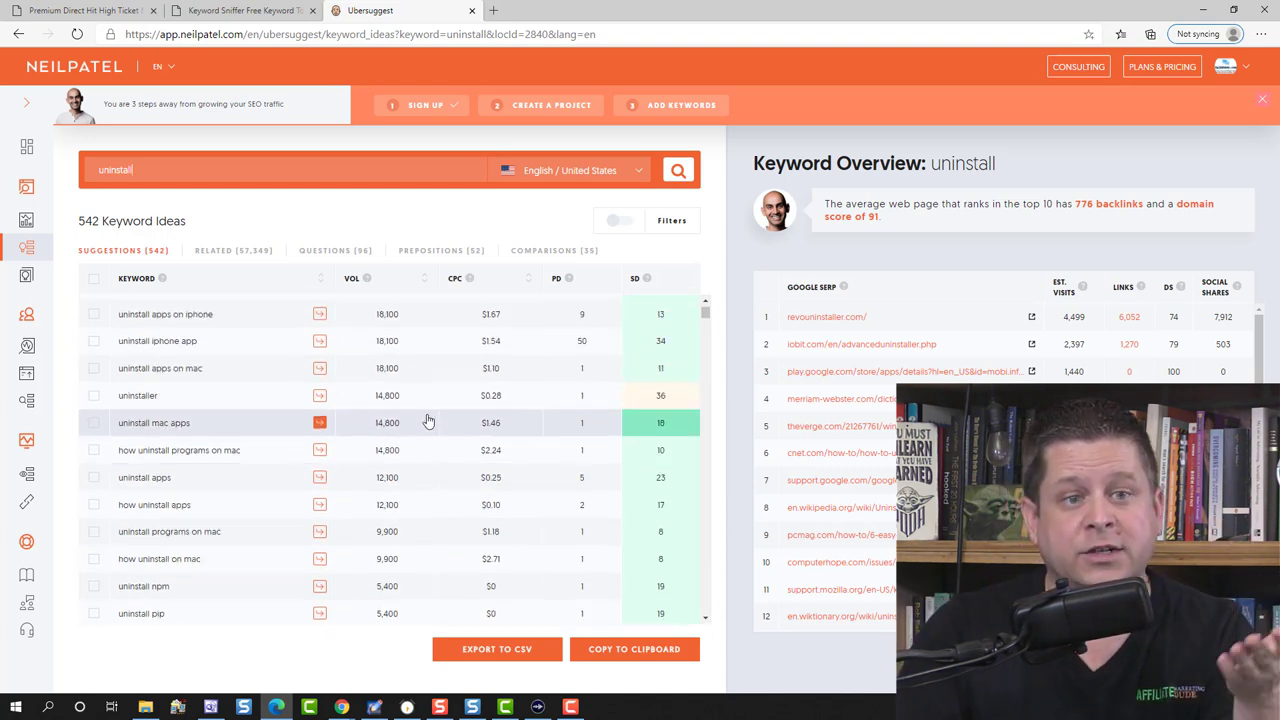
double_click(148, 160)
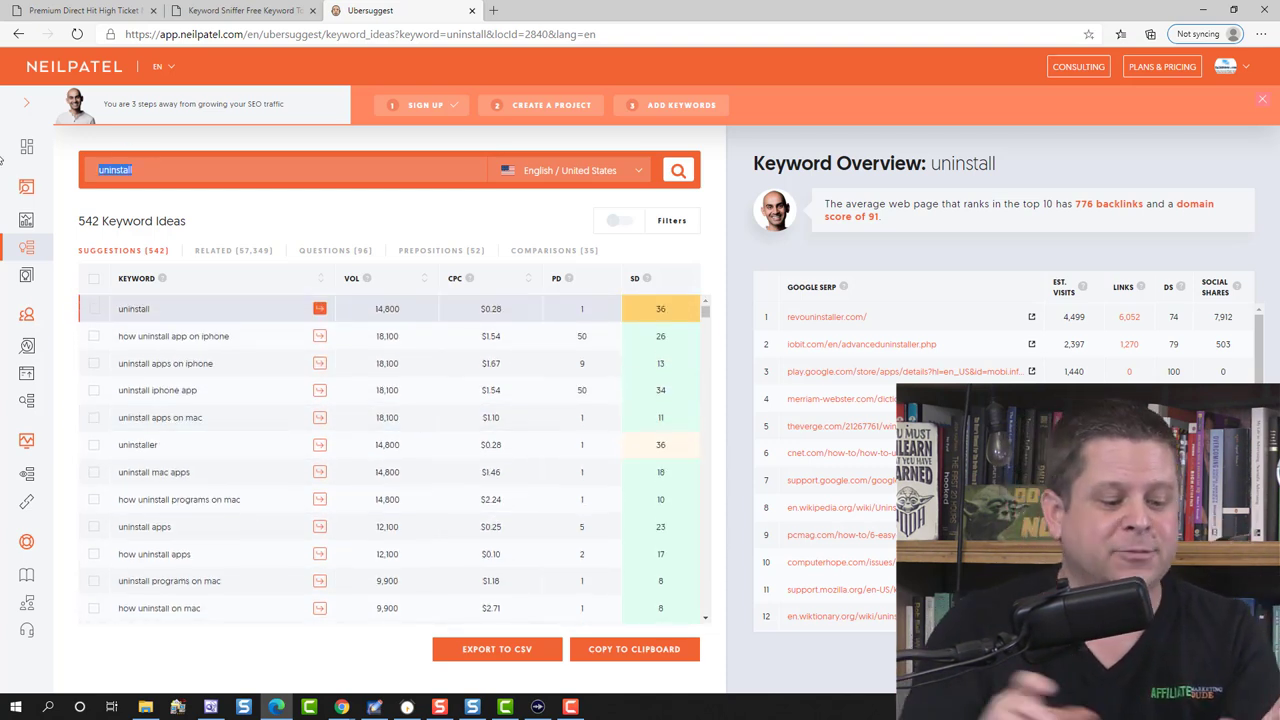
type("spyware")
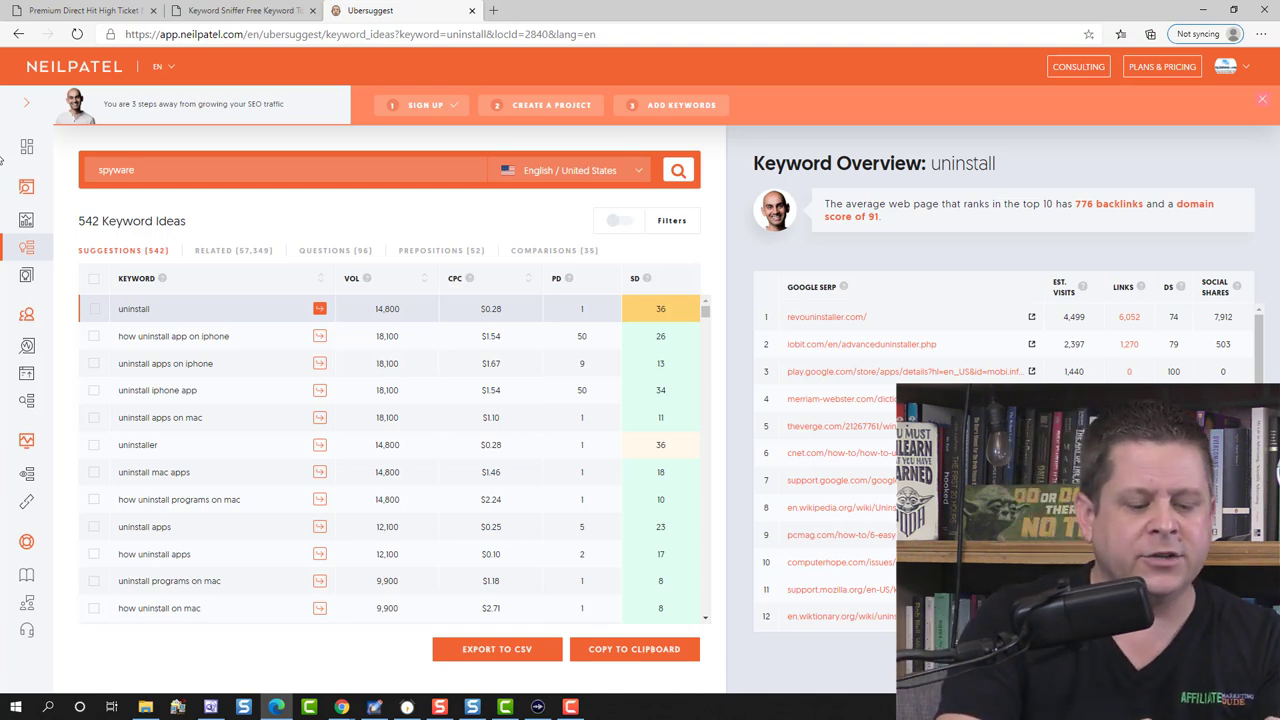
type("software")
key("Return")
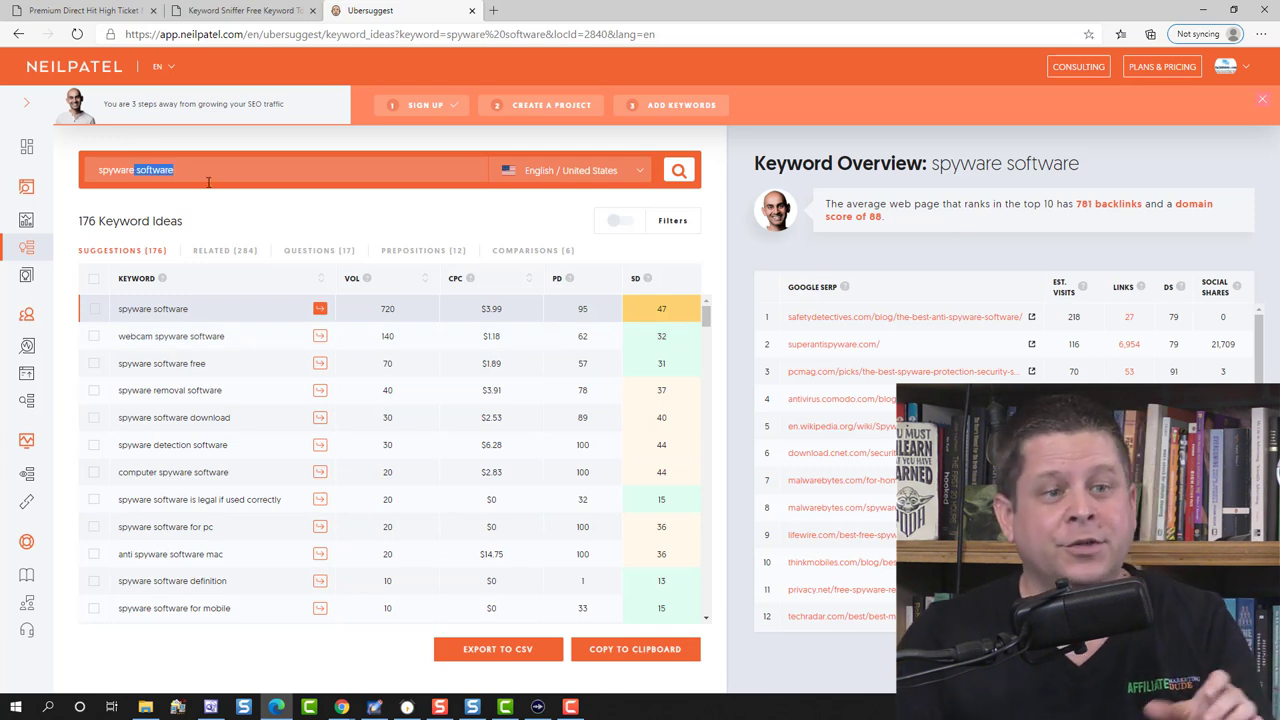
Broaden the keyword lookup to "spyware", and consult the "How To Ethically Hack Your Competition" drawing in WireframeSketcher
key("BackSpace")
key("Return")
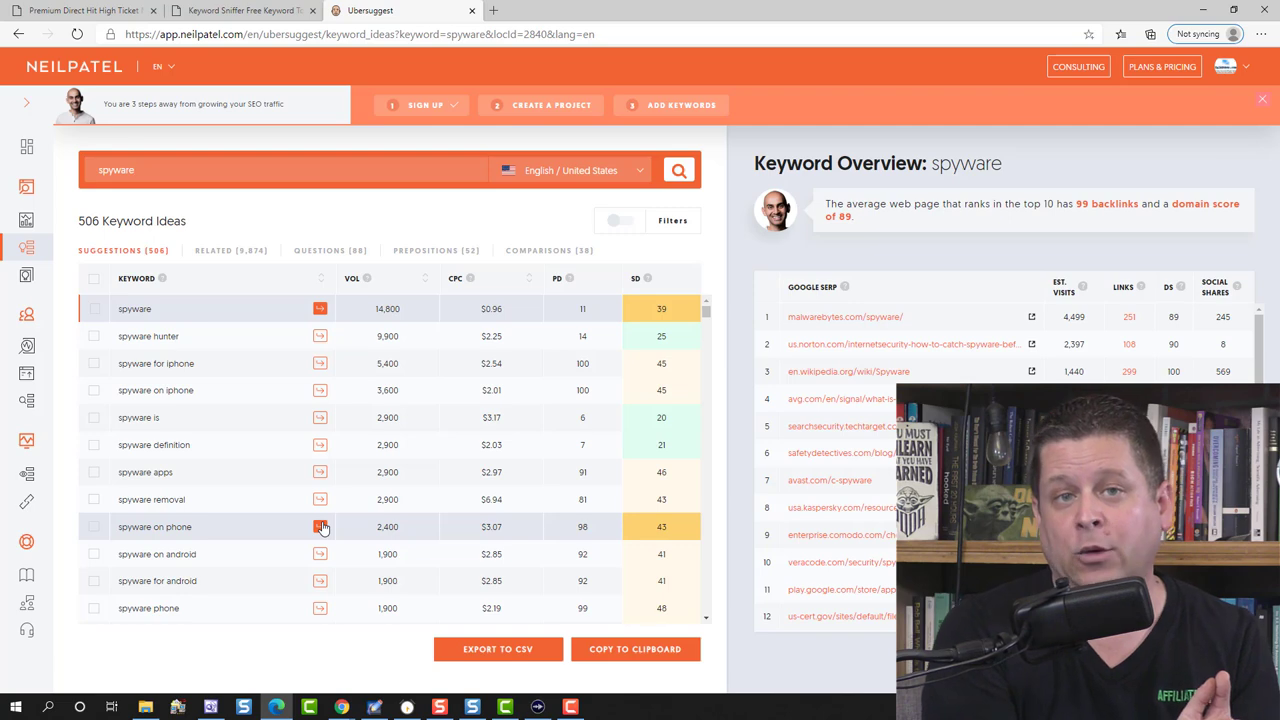
left_click(386, 711)
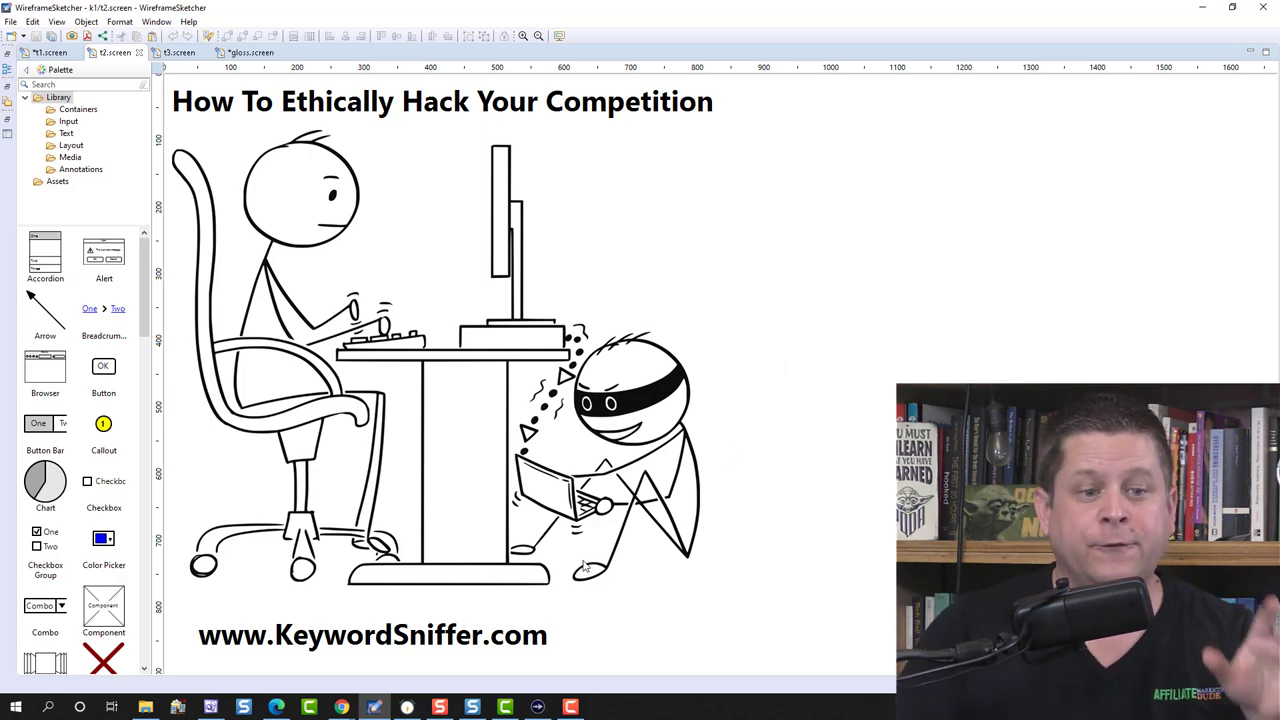
Return to Ubersuggest in the browser and look up keyword ideas for "remove avast"
left_click(284, 712)
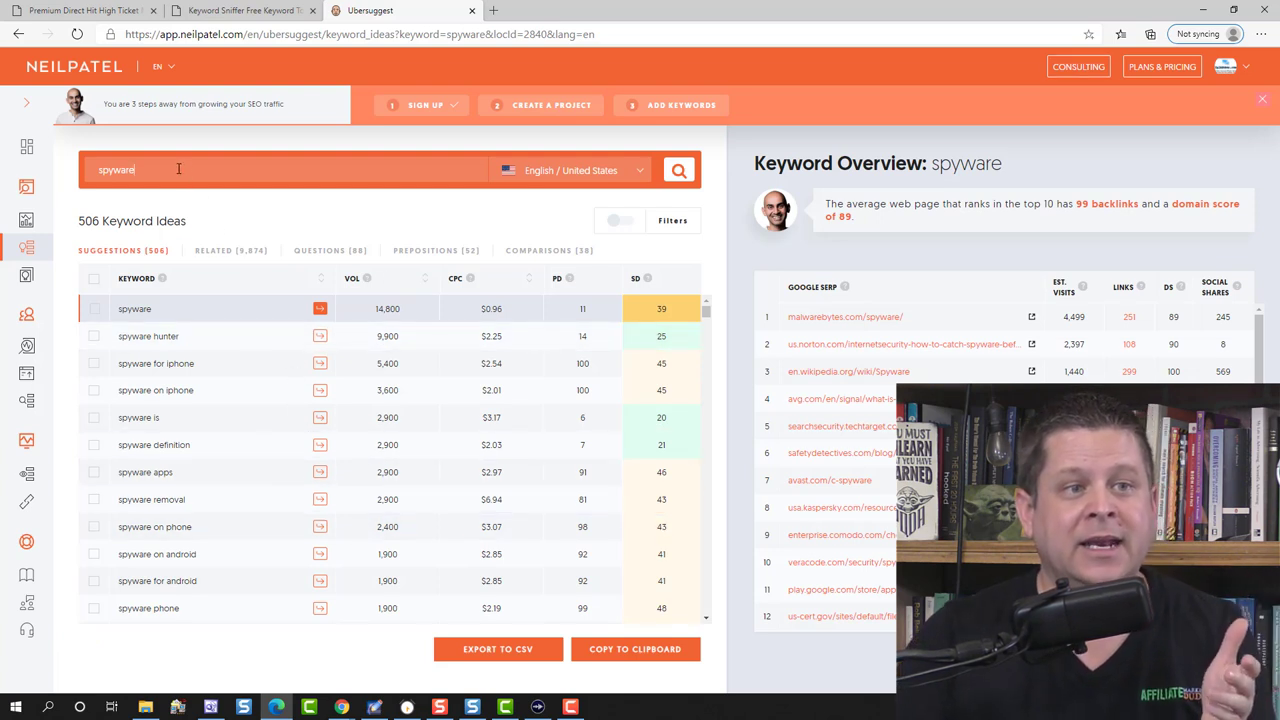
left_click_drag(178, 169, 5, 183)
type("remove")
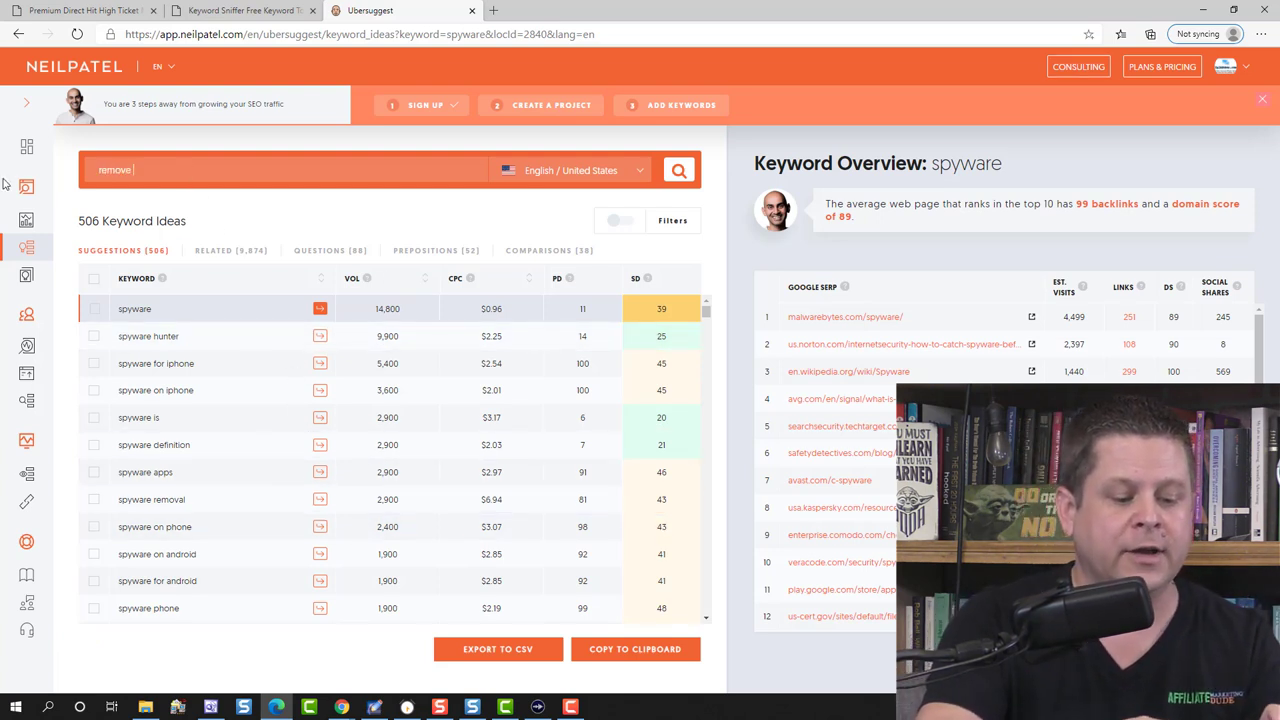
type(" avast")
key("Return")
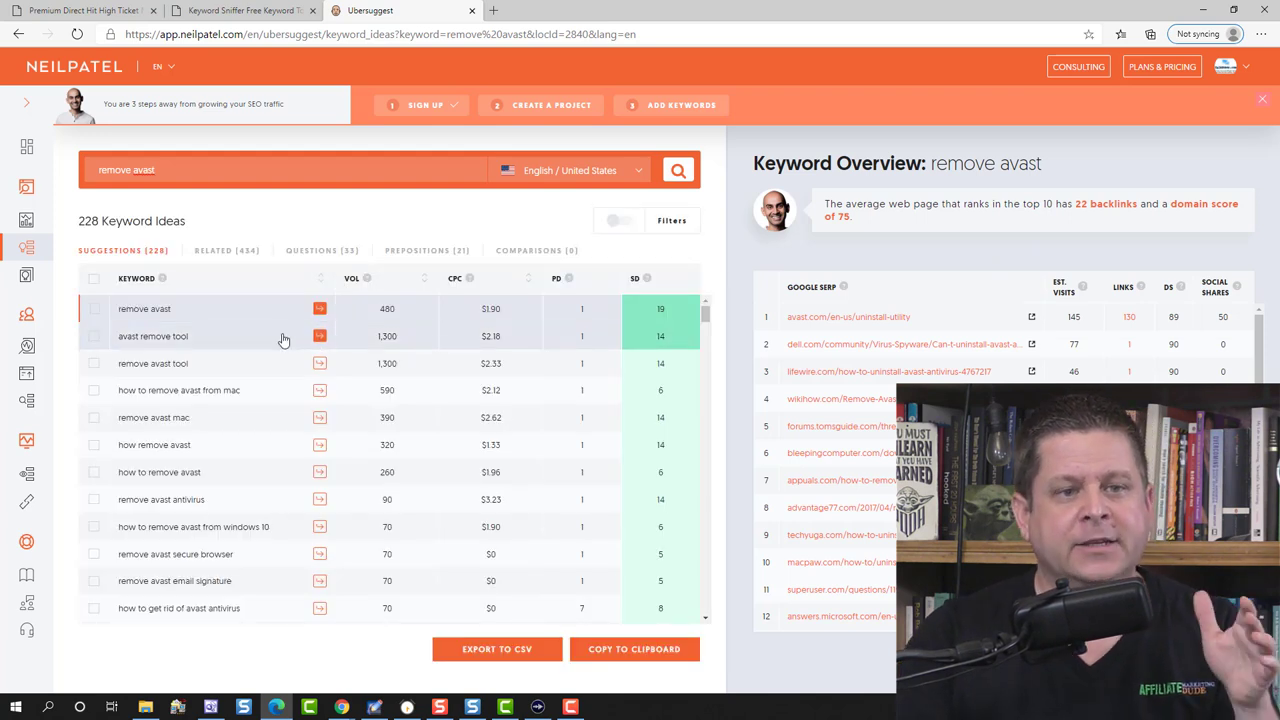
Select the suggestion "avast remove tool" to load its keyword overview
left_click_drag(188, 338, 114, 336)
left_click(115, 337)
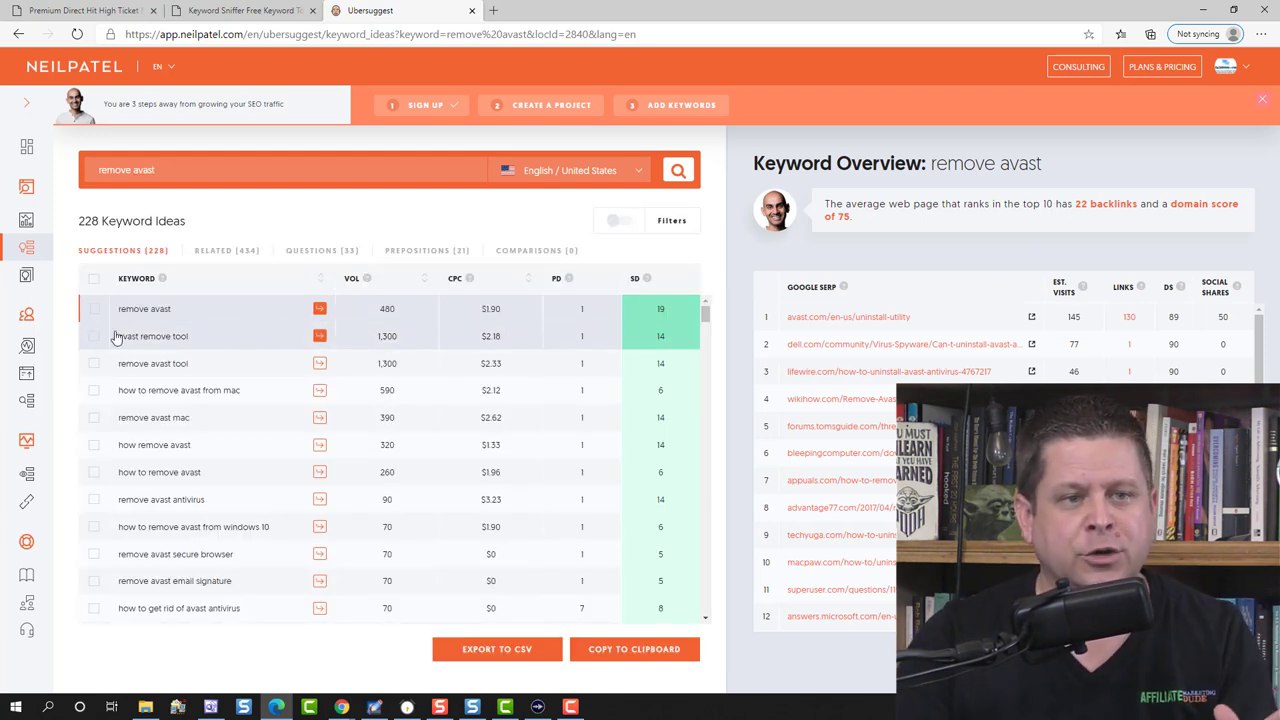
triple_click(120, 340)
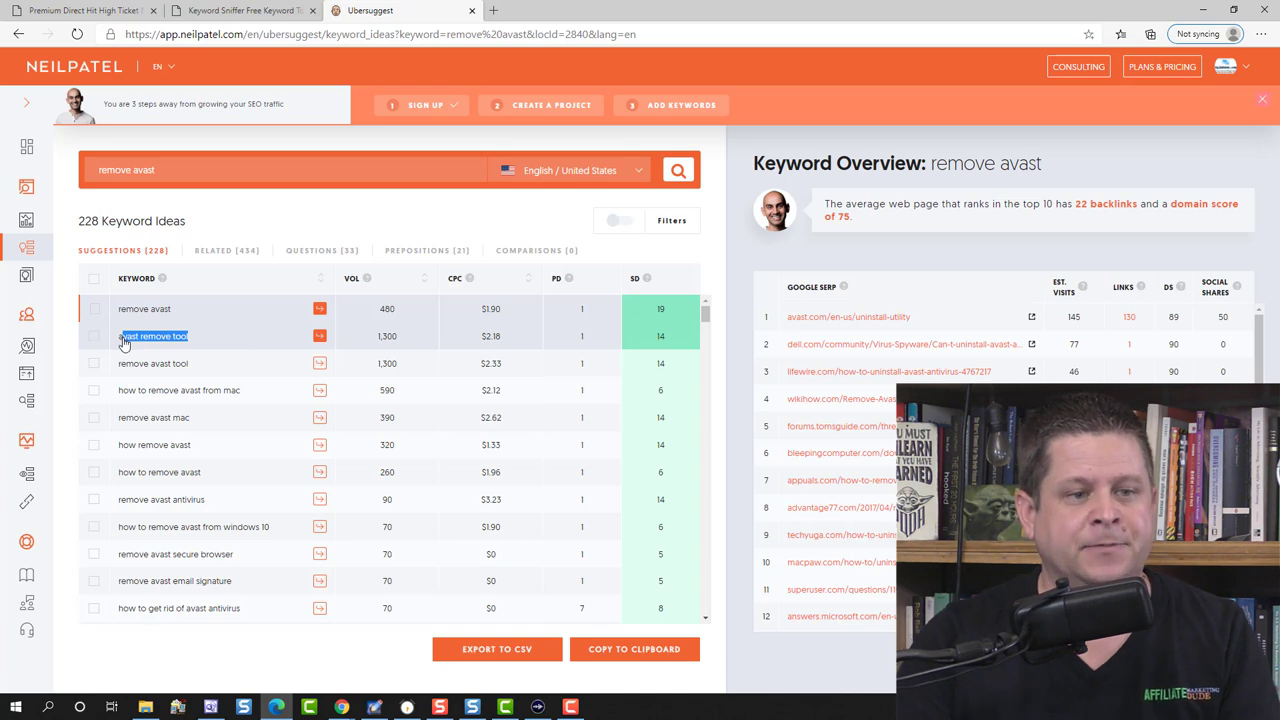
left_click_drag(215, 352, 141, 345)
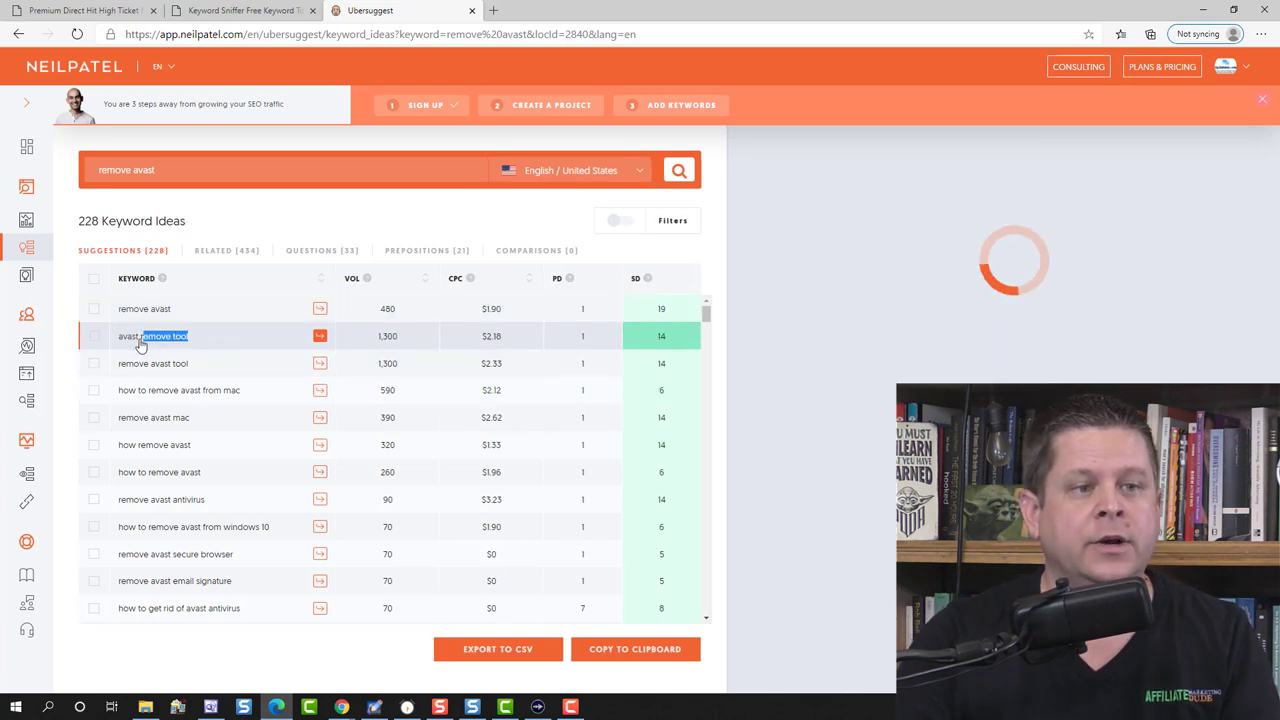
left_click(117, 337)
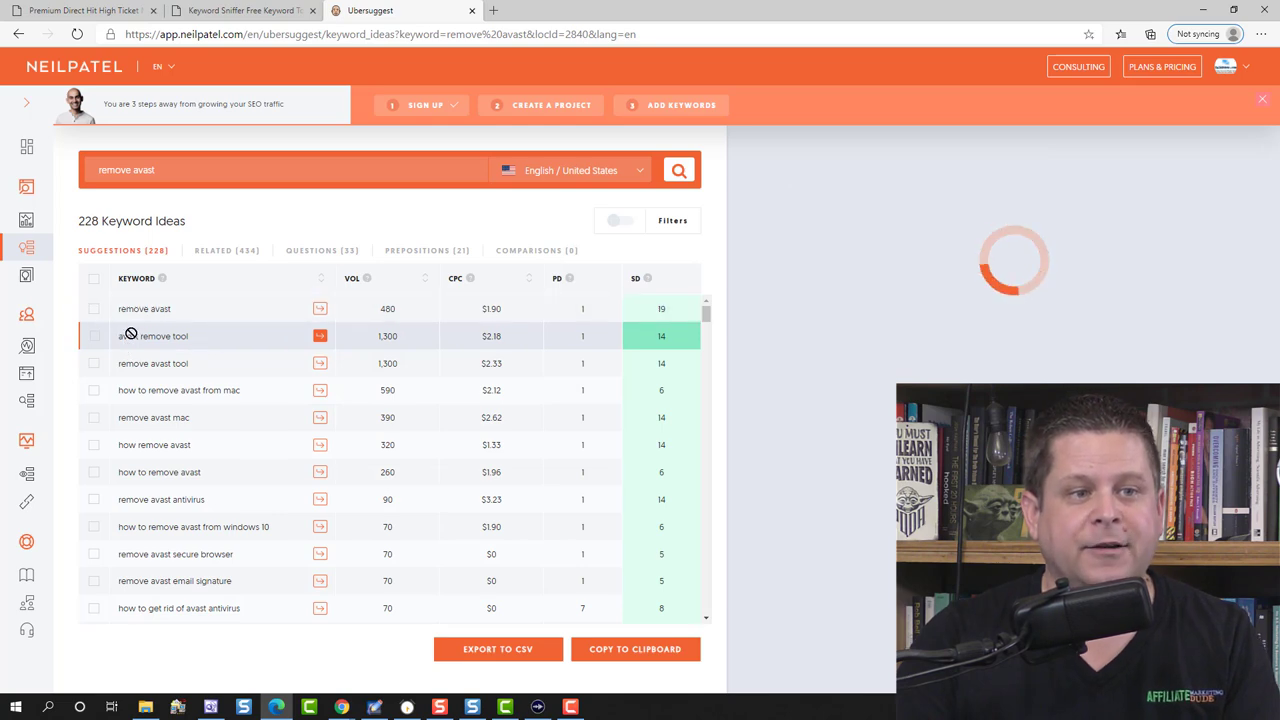
Open google.com in a new browser tab and search for "remove avast tool"
left_click(493, 10)
type("re")
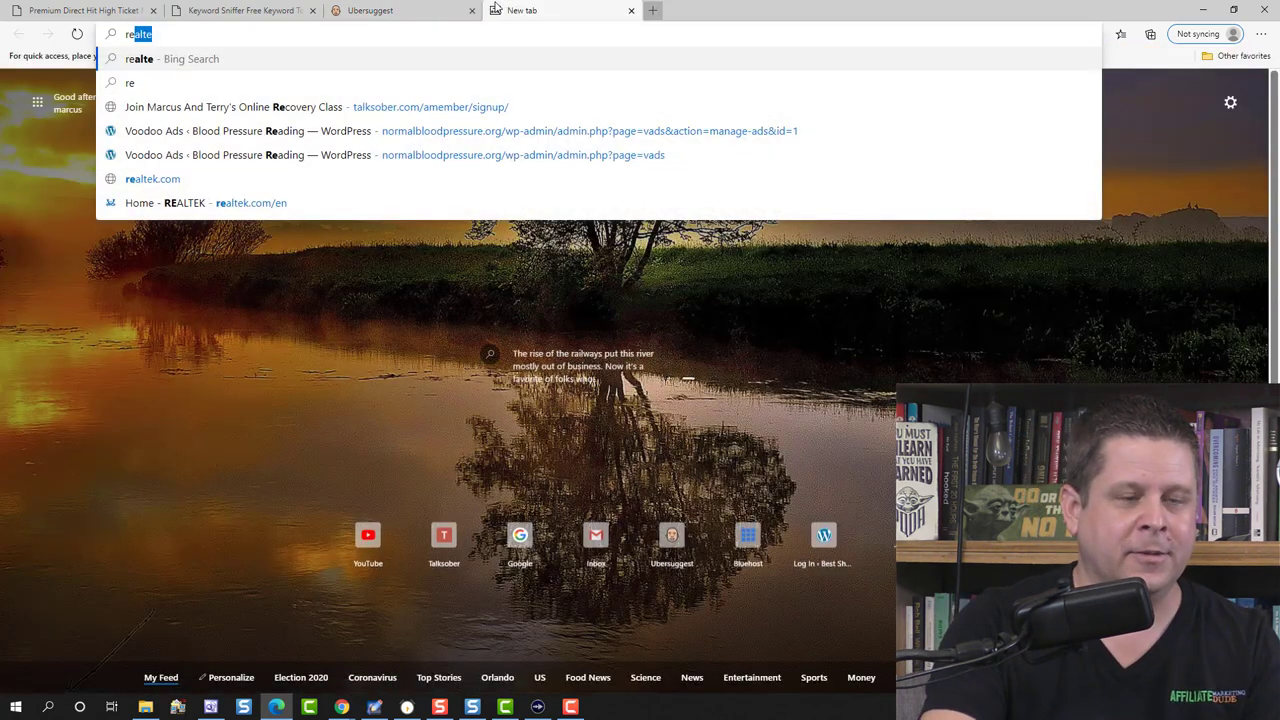
key("BackSpace")
key("BackSpace")
key("BackSpace")
type("google.com")
key("Return")
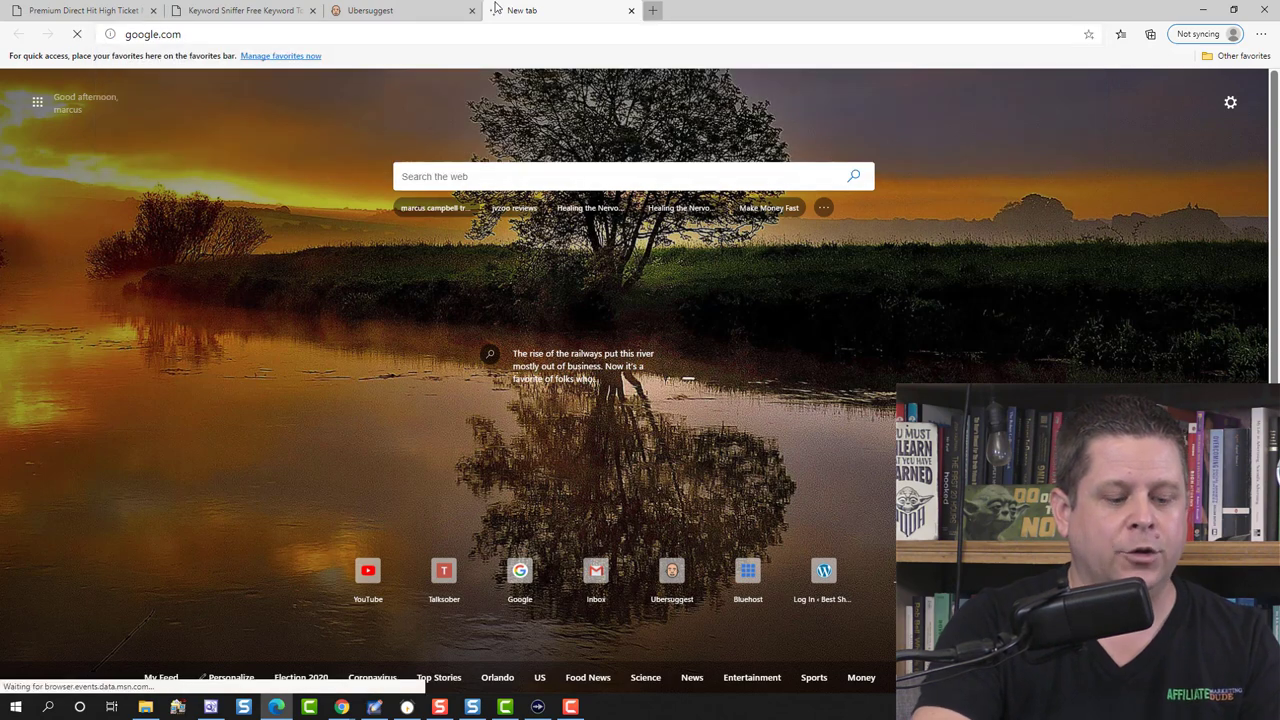
type("remove av")
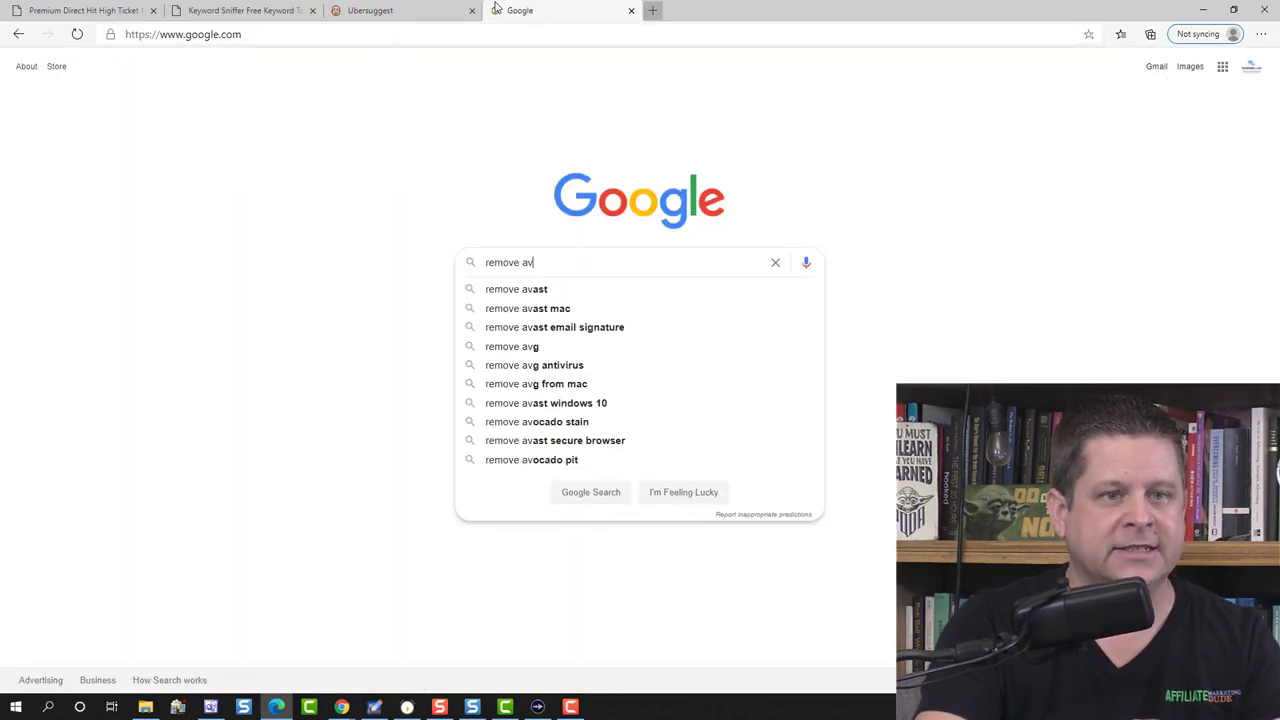
type("ast tool")
key("Return")
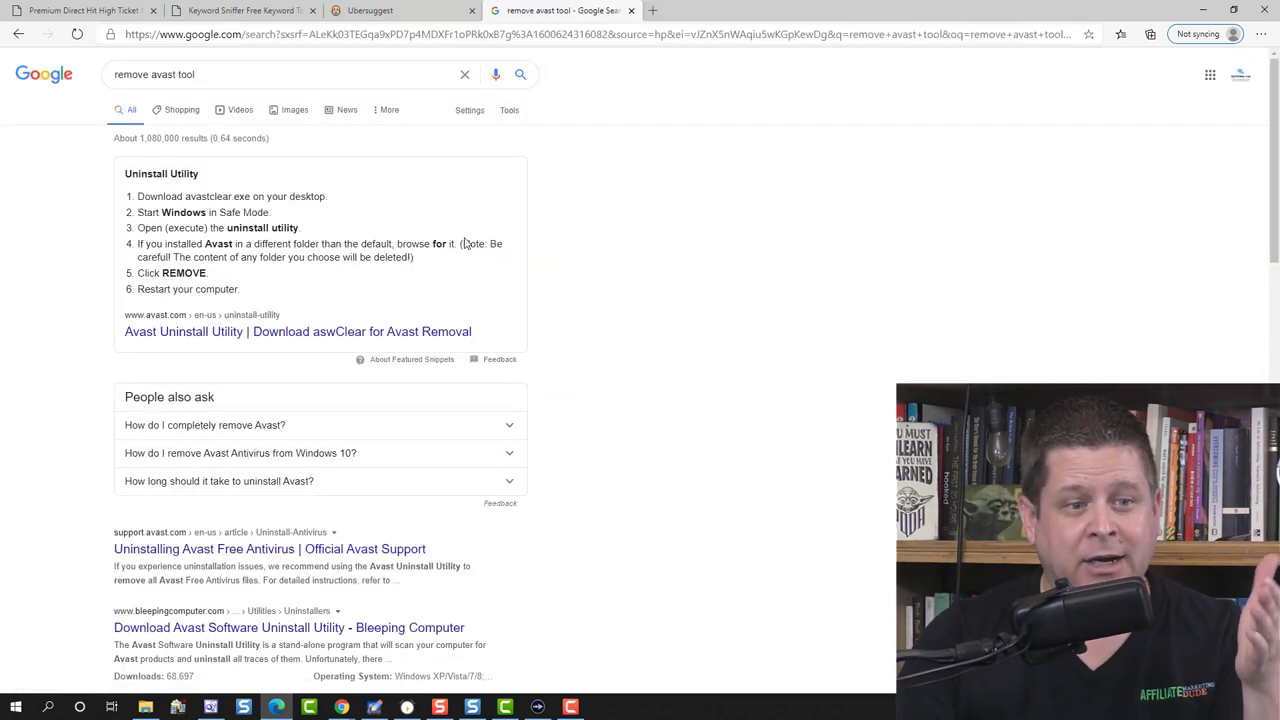
Look through the Google results for "remove avast tool" and continue to the second results page
scroll(226, 323, "down", 2)
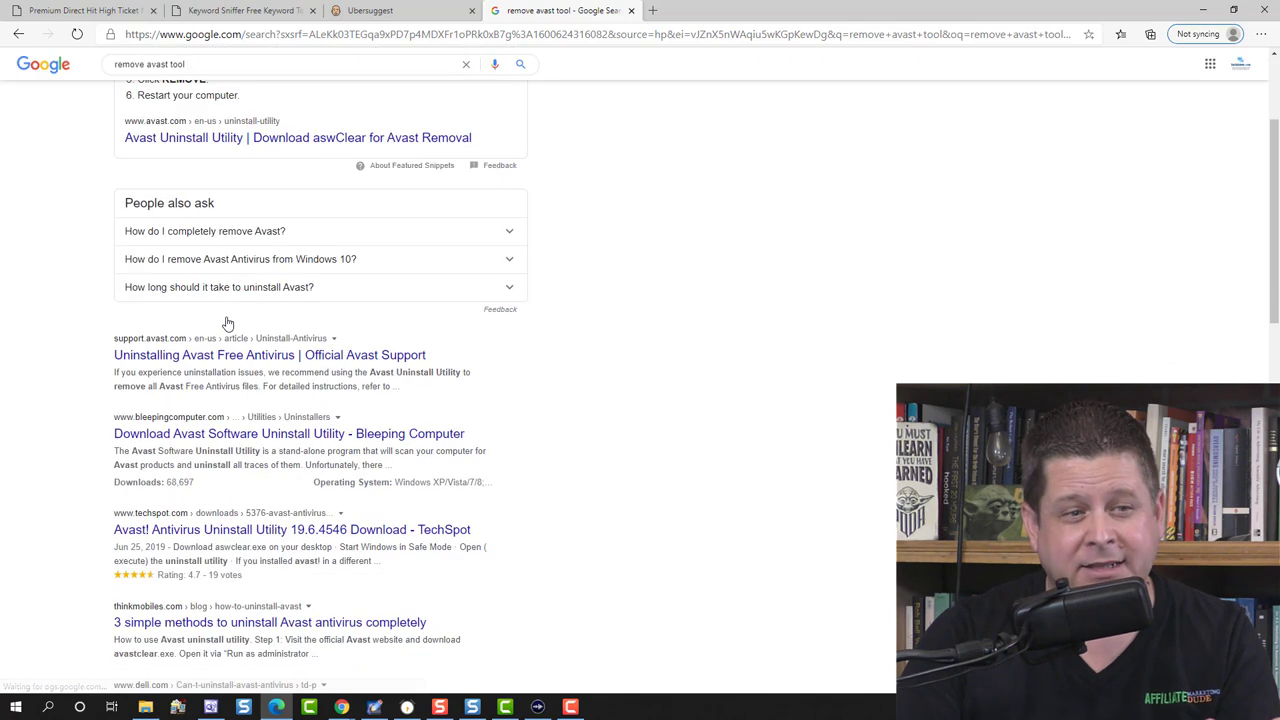
scroll(220, 350, "down", 1)
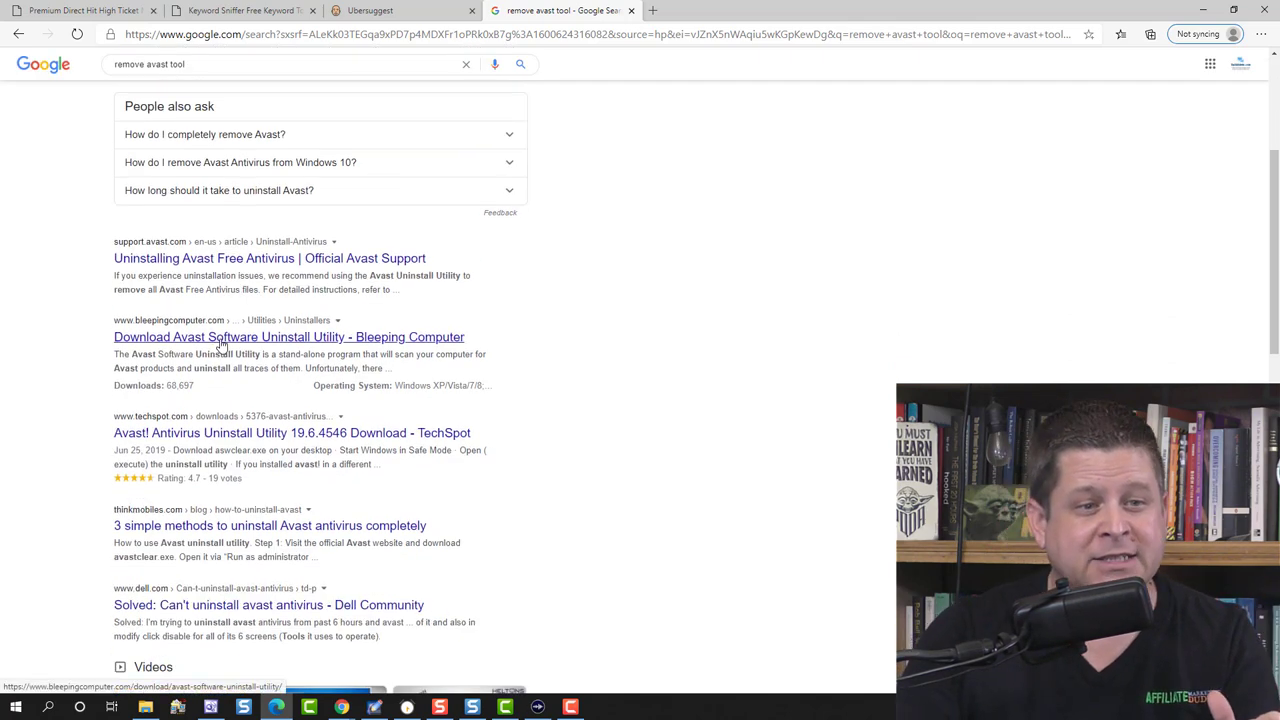
scroll(218, 345, "down", 3)
scroll(218, 340, "down", 4)
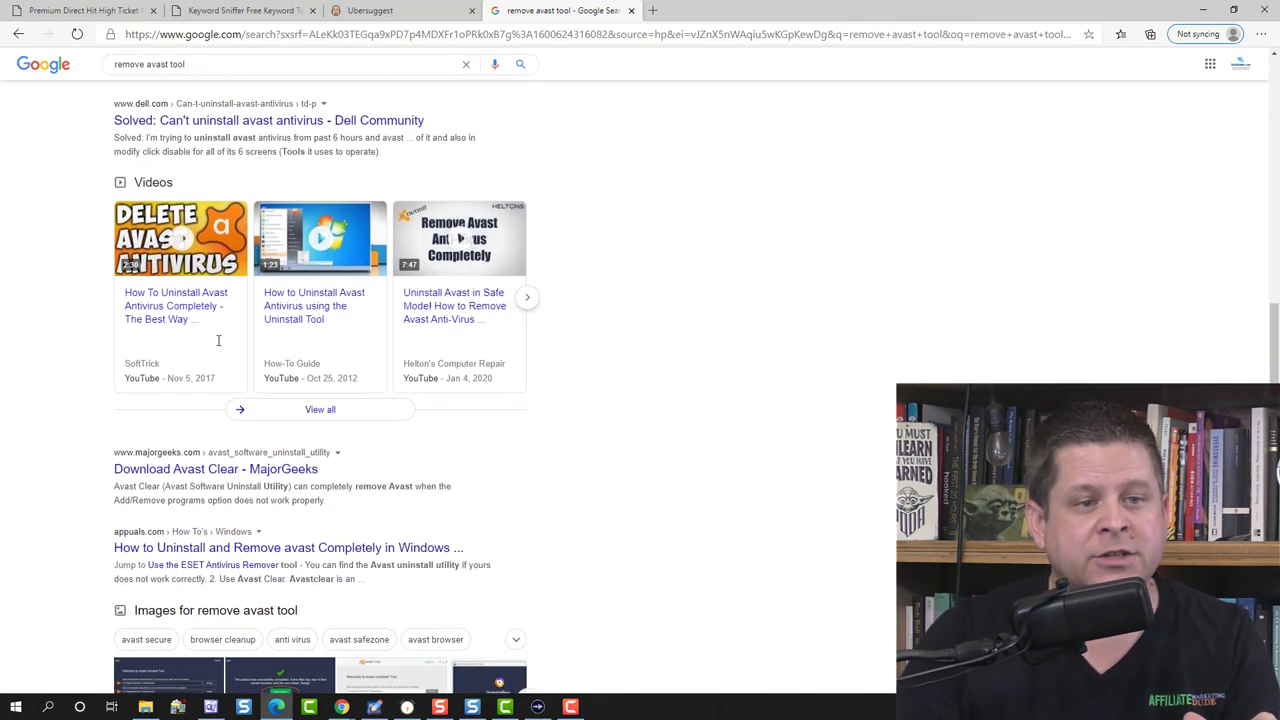
scroll(266, 360, "down", 4)
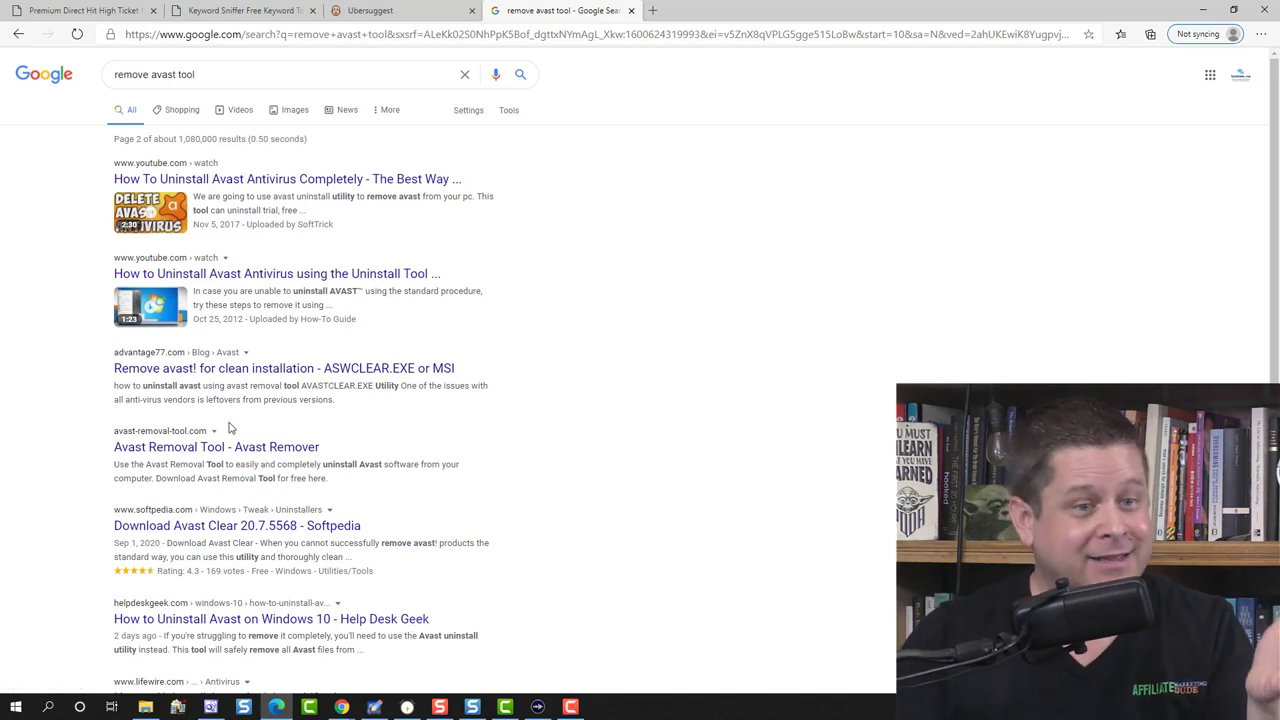
Highlight the avast-removal-tool.com result, "Avast Removal Tool - Avast Remover", on the second results page
triple_click(160, 429)
left_click(183, 428)
triple_click(183, 428)
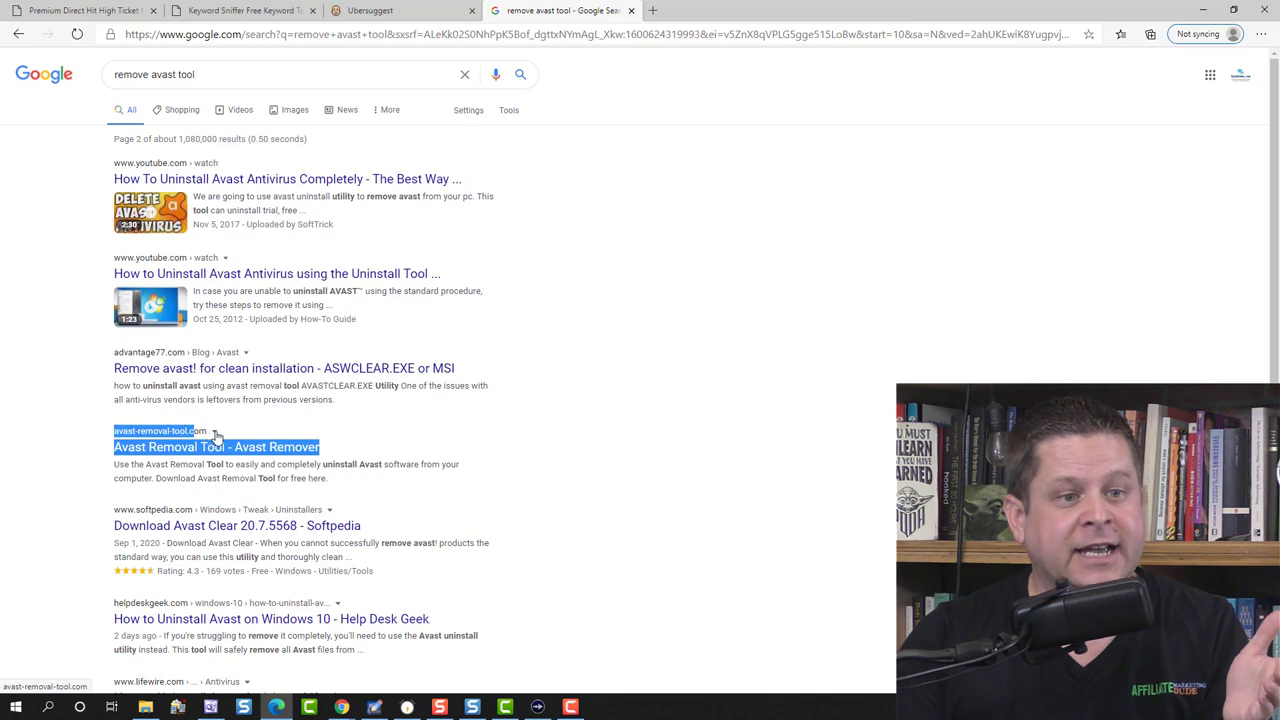
left_click(100, 421)
triple_click(107, 425)
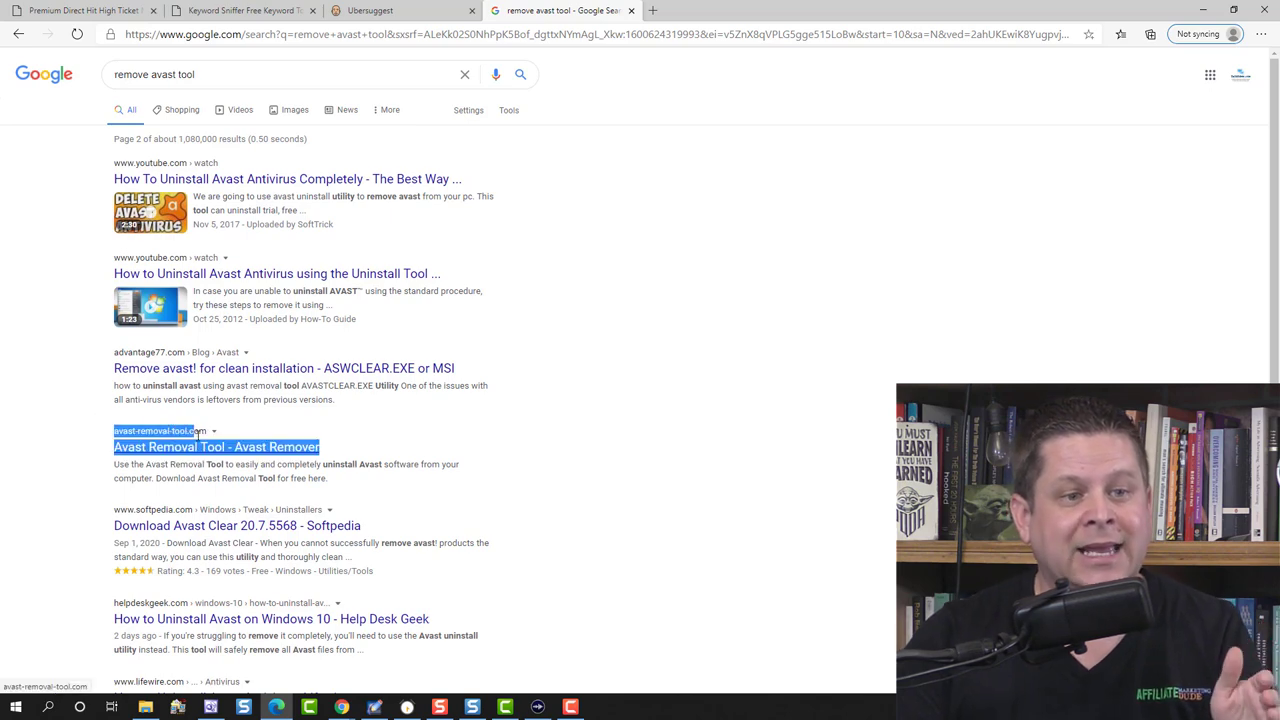
left_click(62, 8)
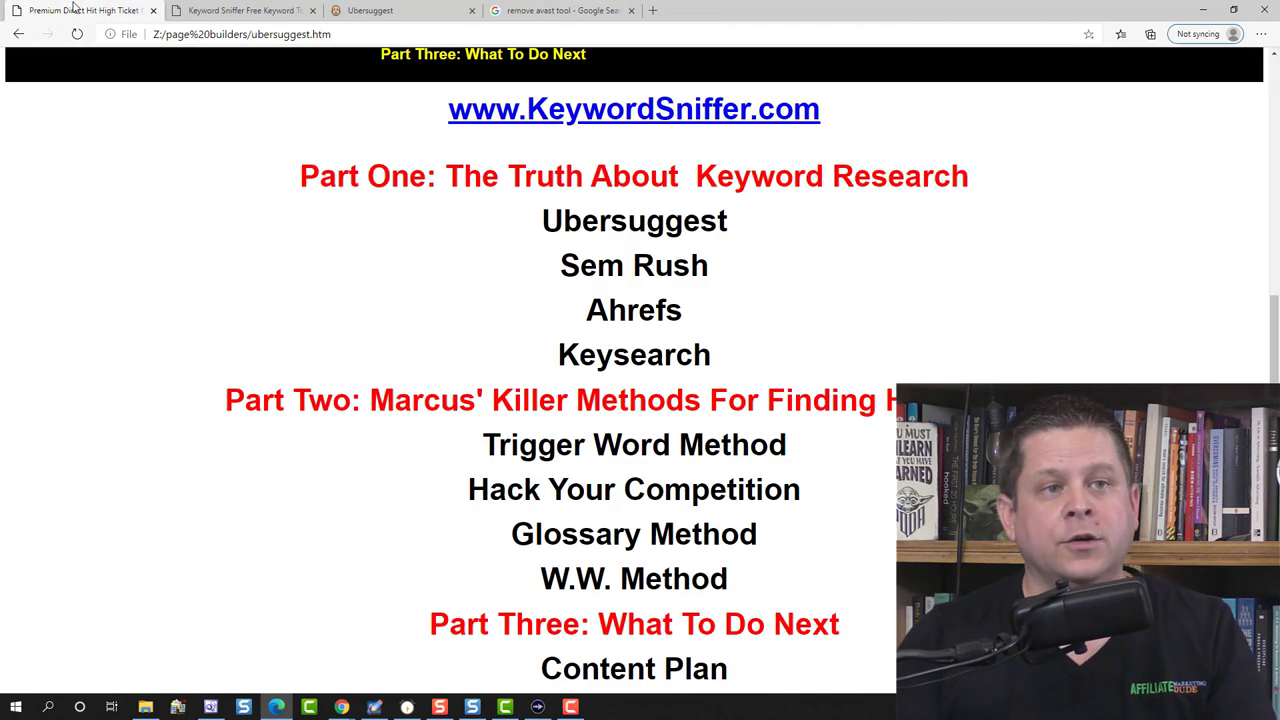
left_click(370, 10)
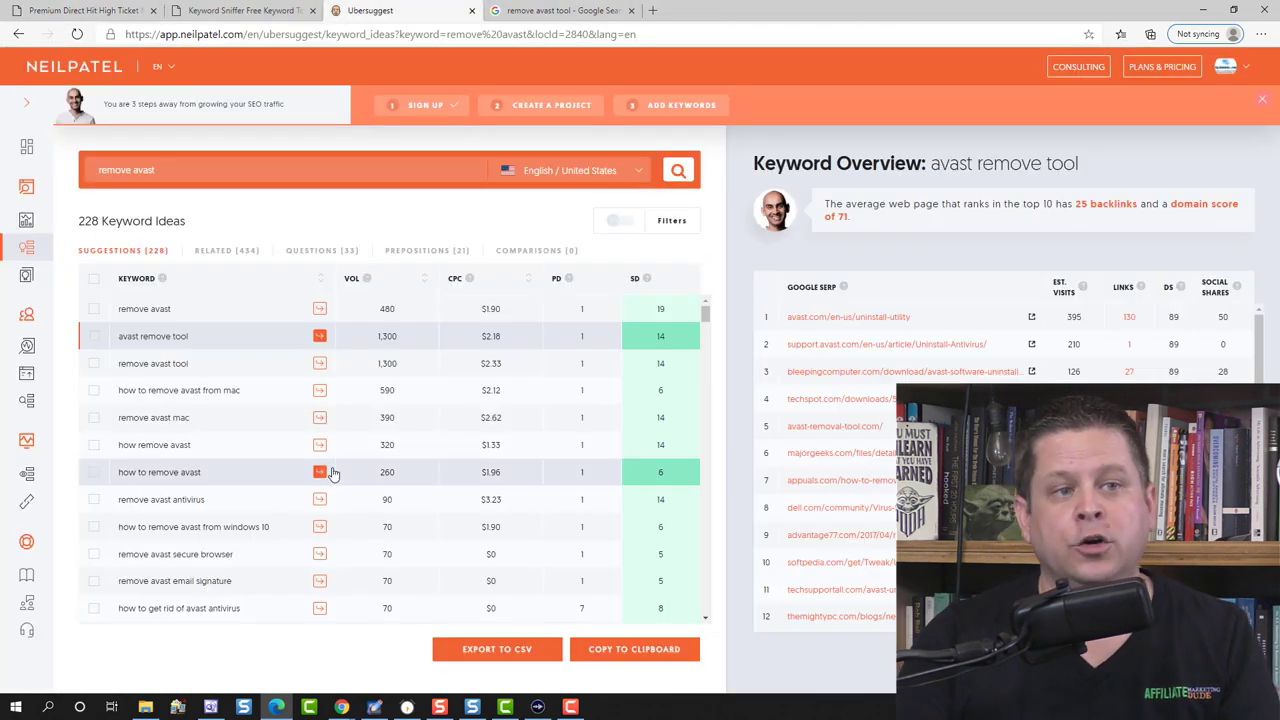
left_click(26, 106)
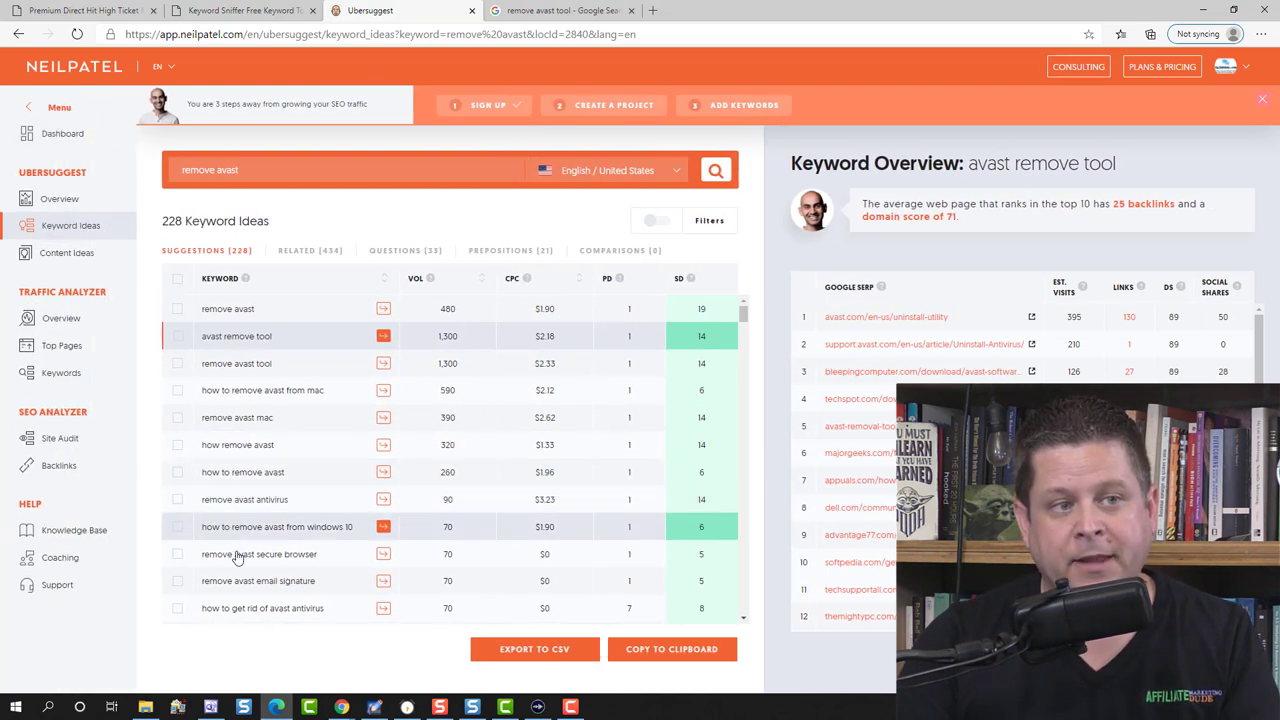
left_click(50, 378)
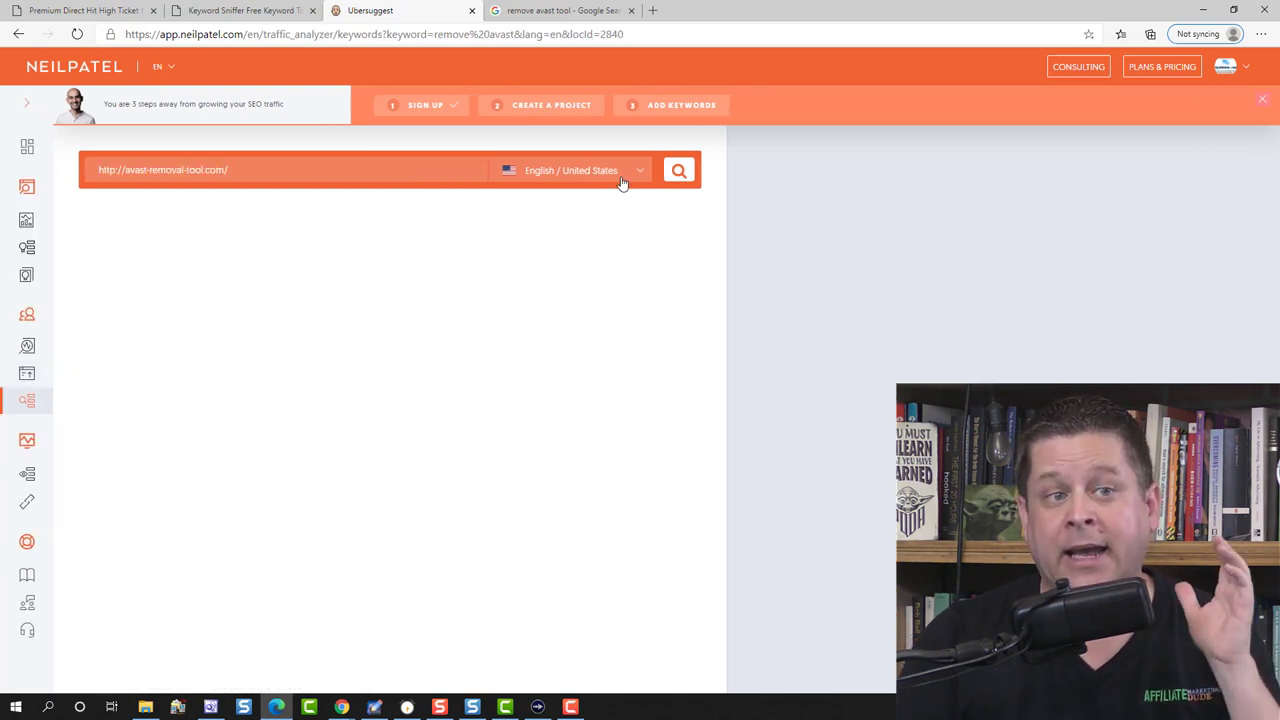
left_click(670, 175)
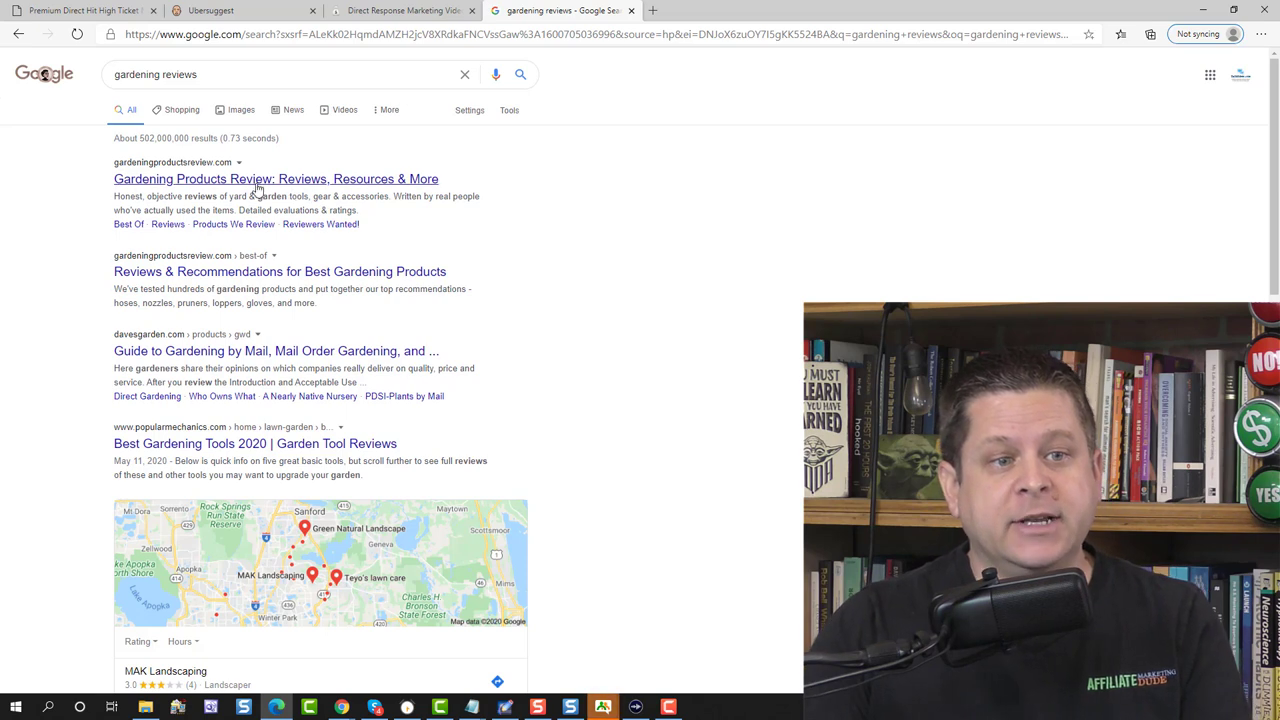
Open the Gardening Products Review site from the "gardening reviews" Google results and copy its web address
left_click(155, 180)
left_click_drag(303, 34, 164, 52)
key("ctrl+c")
Look up the ranking keywords of gardeningproductsreview.com in Ubersuggest's Traffic Analyzer and browse the keyword list
left_click(205, 11)
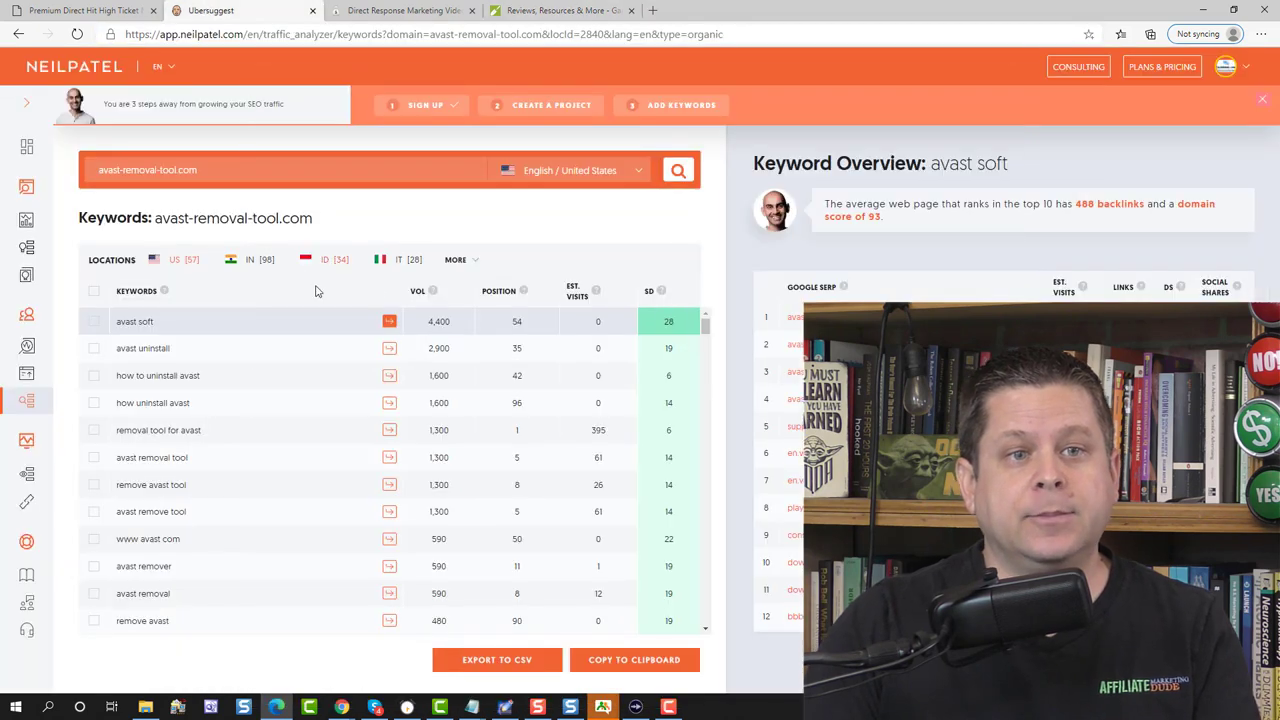
triple_click(334, 172)
key("ctrl+v")
left_click(677, 172)
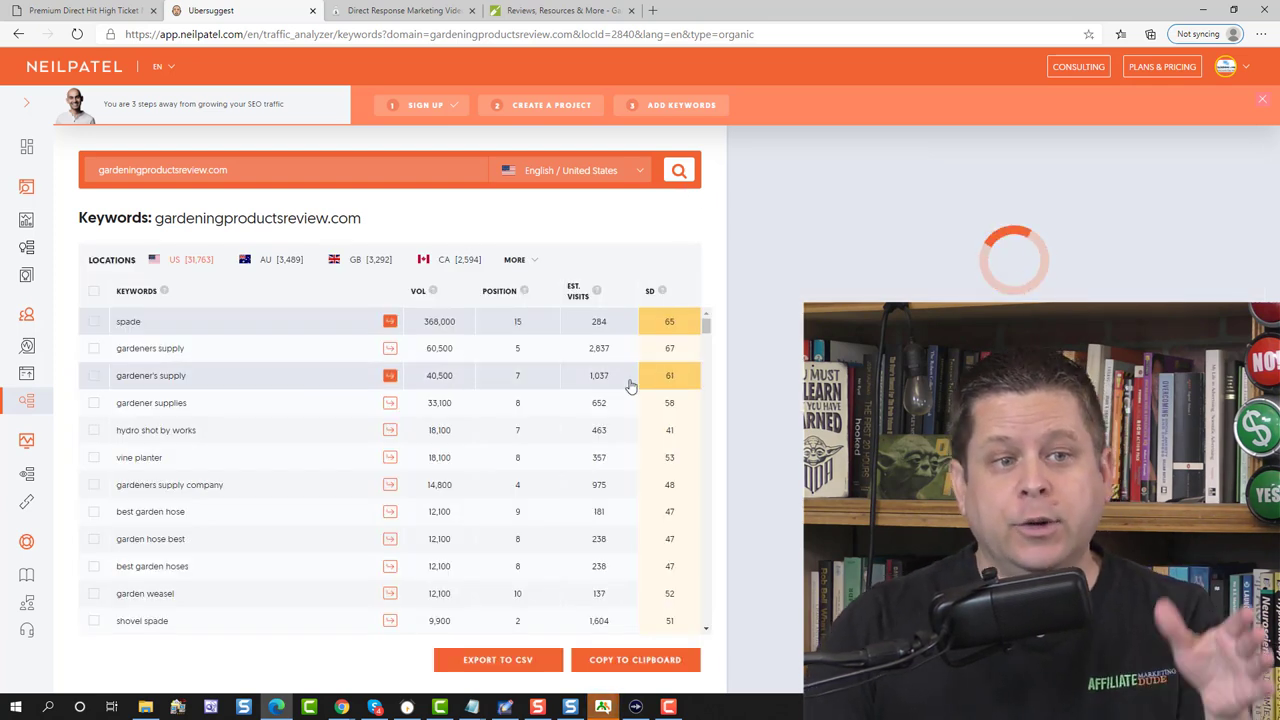
scroll(628, 390, "down", 3)
scroll(628, 395, "down", 1)
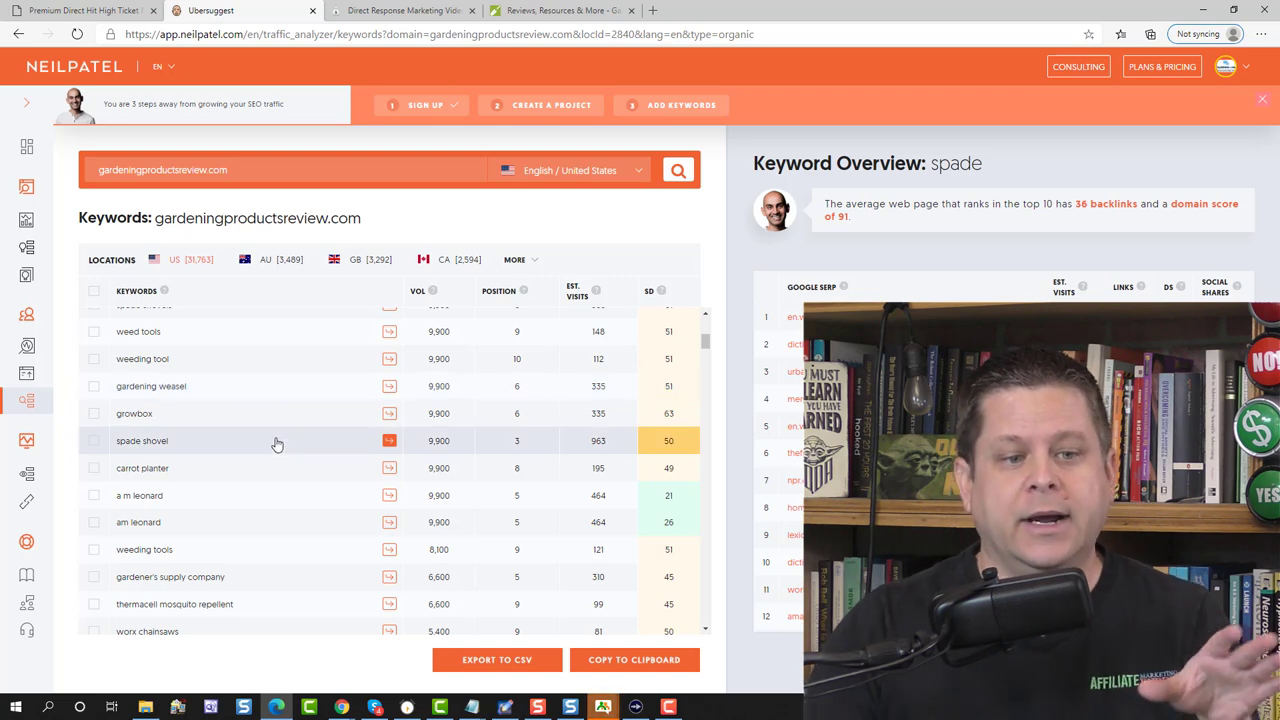
scroll(298, 482, "down", 1)
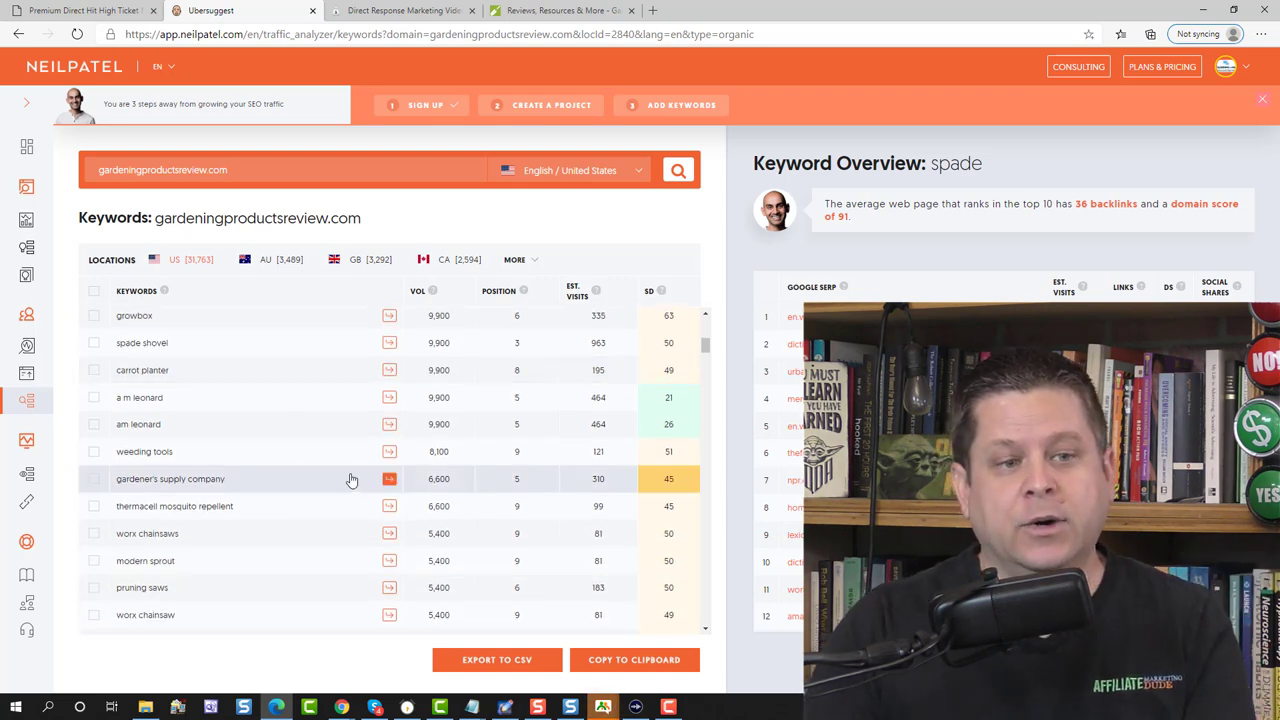
Browse further through the gardeningproductsreview.com keyword list and show the keyword overview for "hydroshot worx reviews"
scroll(351, 481, "down", 8)
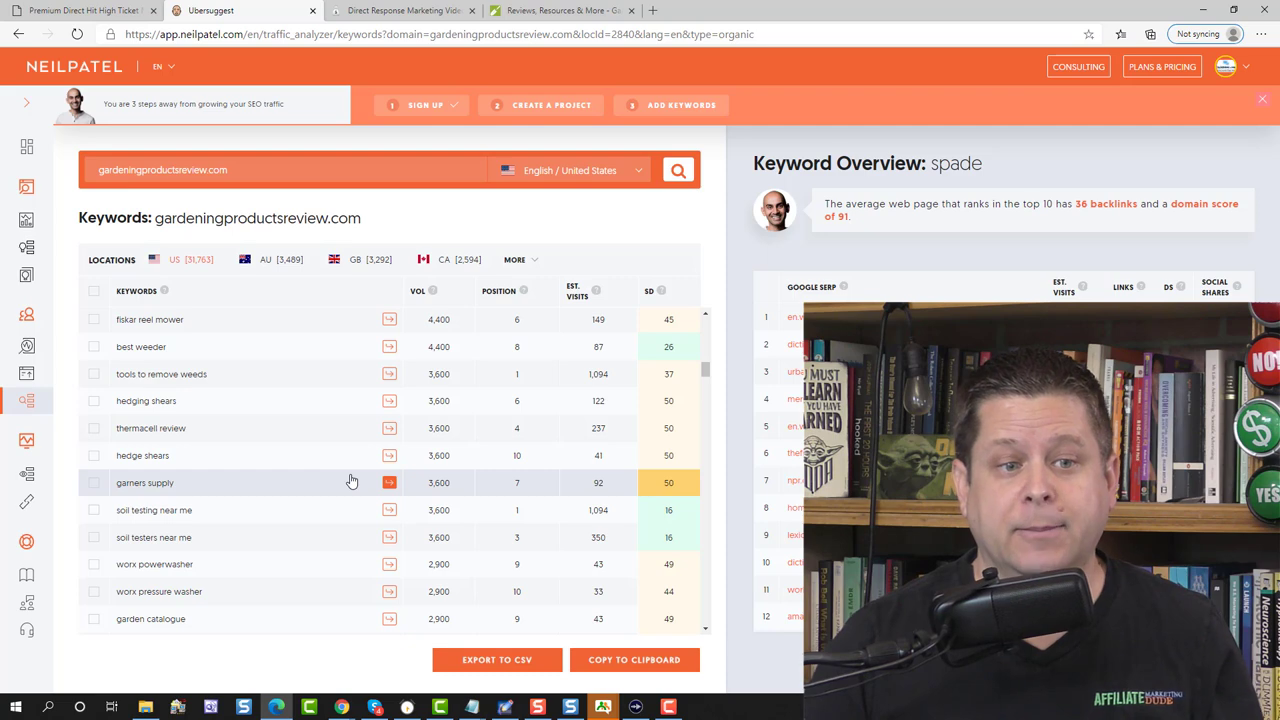
scroll(348, 485, "down", 10)
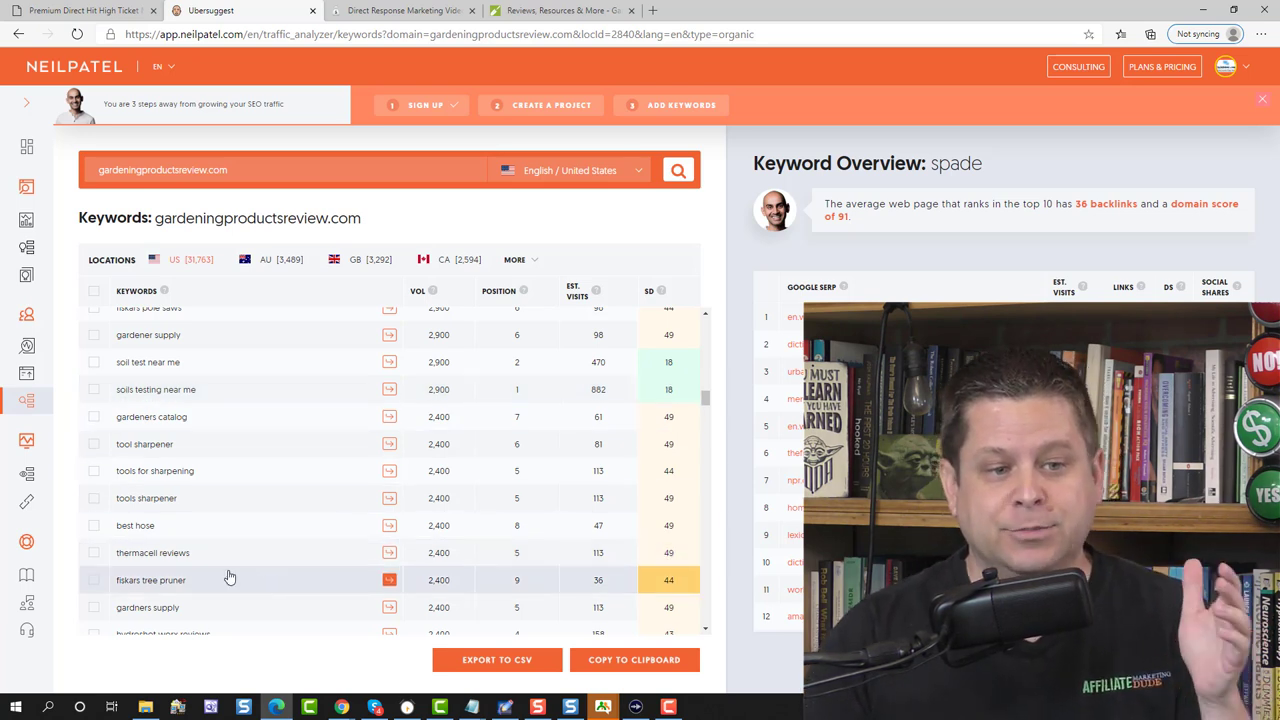
scroll(230, 570, "down", 2)
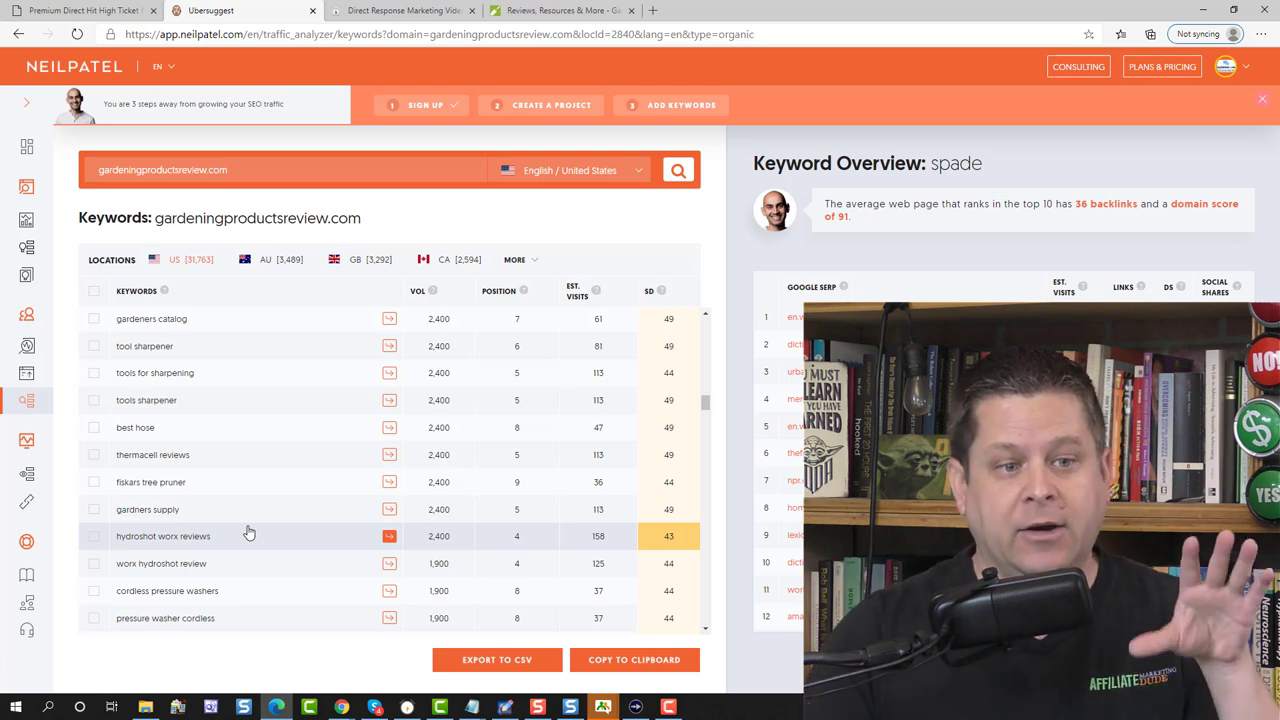
left_click_drag(211, 540, 116, 542)
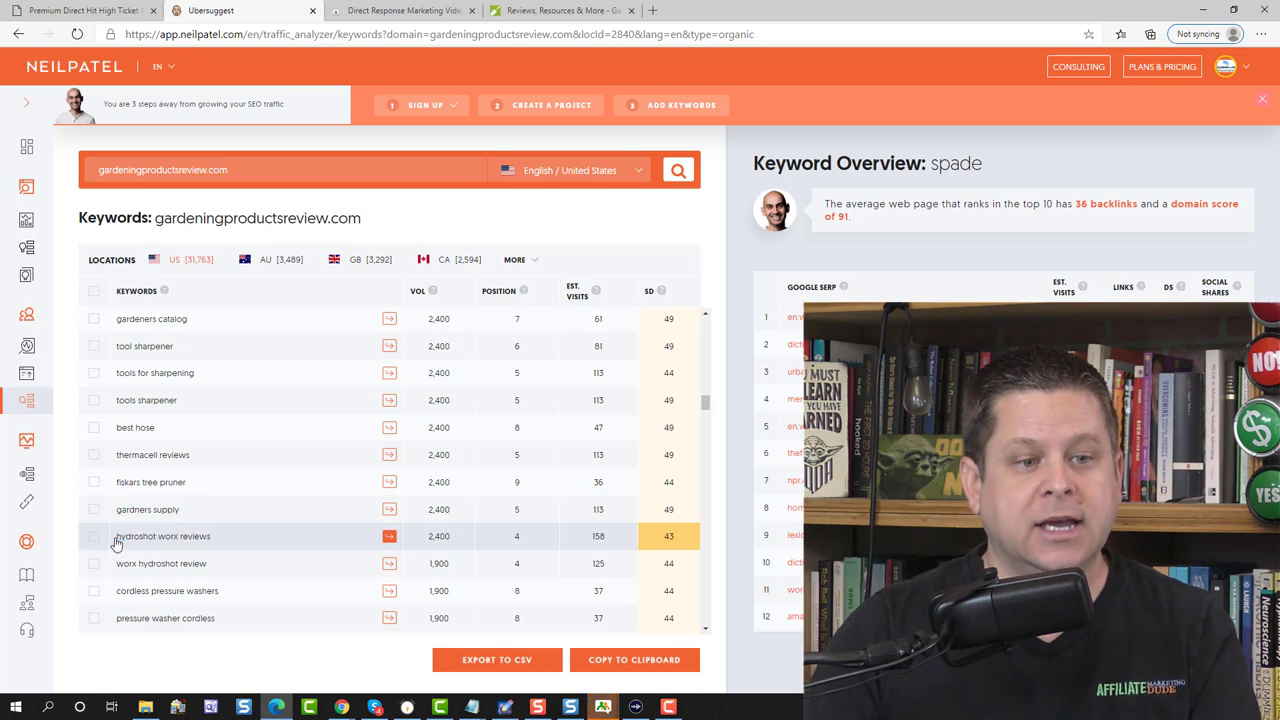
left_click(118, 541)
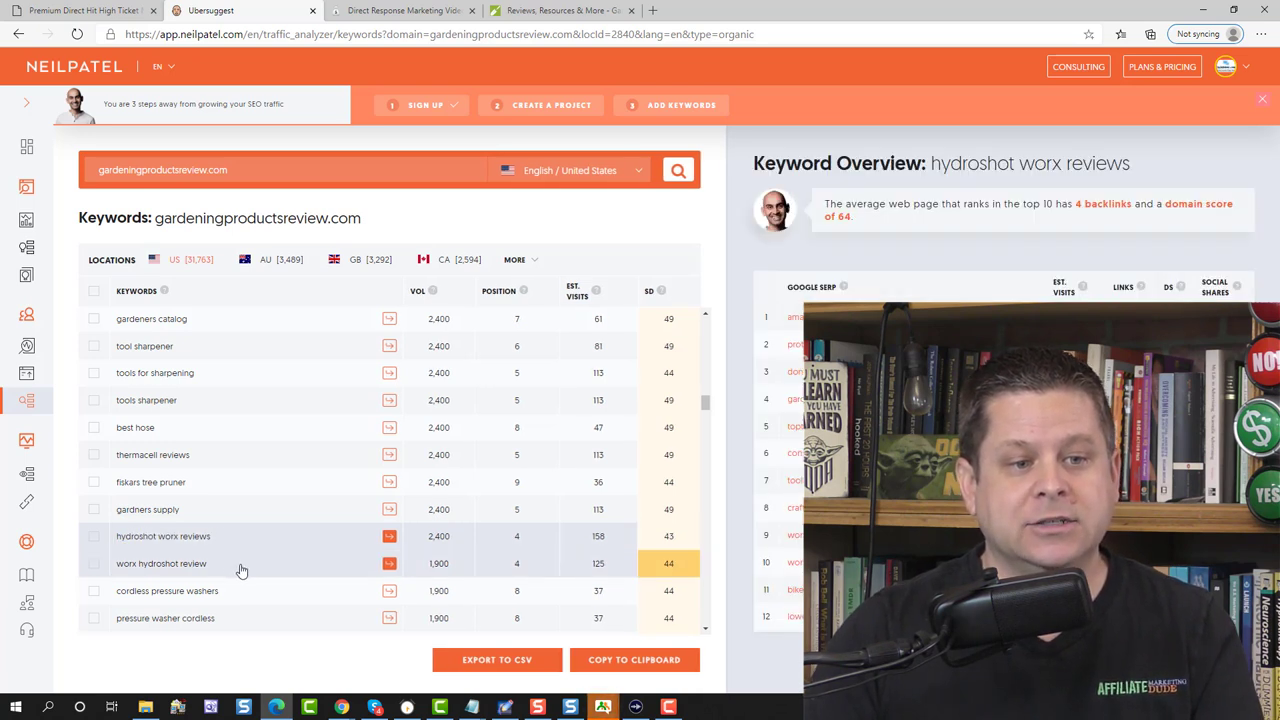
Copy the keyword "hydroshot worx reviews" from the list, run a Keyword Overview search for it and review its keyword ideas
left_click_drag(240, 570, 128, 580)
left_click_drag(211, 540, 118, 540)
key("ctrl+c")
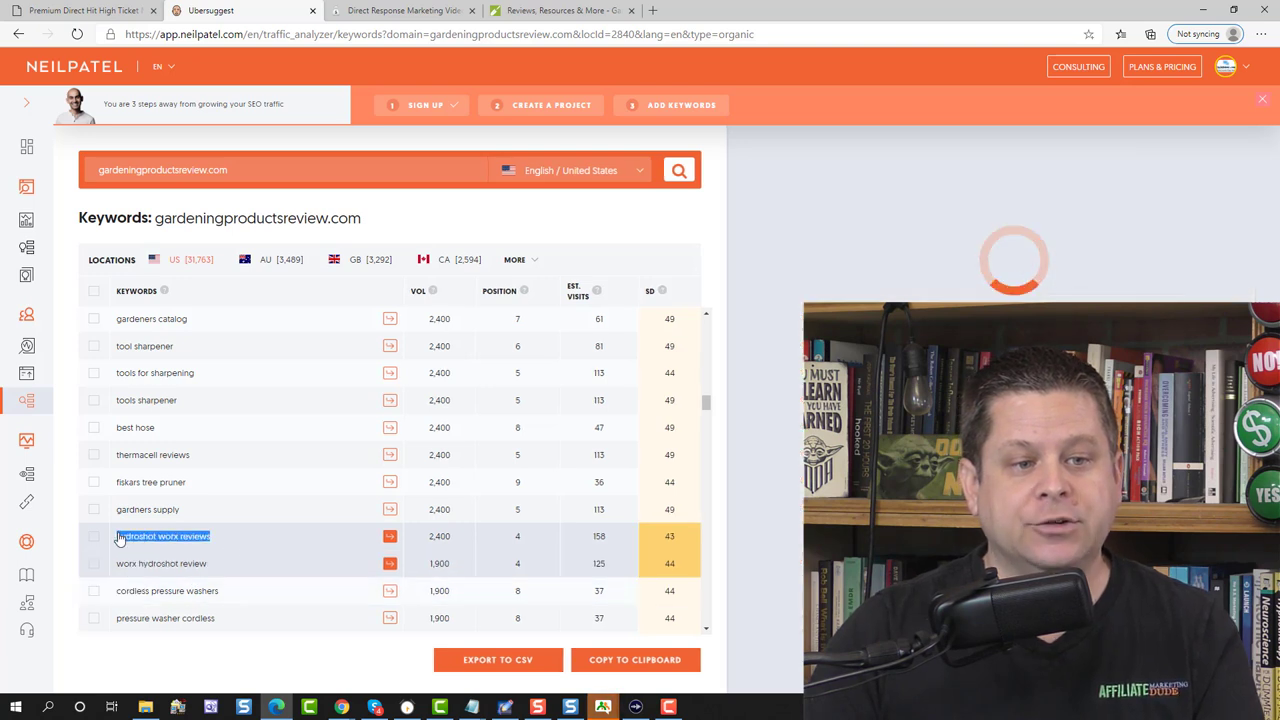
triple_click(265, 168)
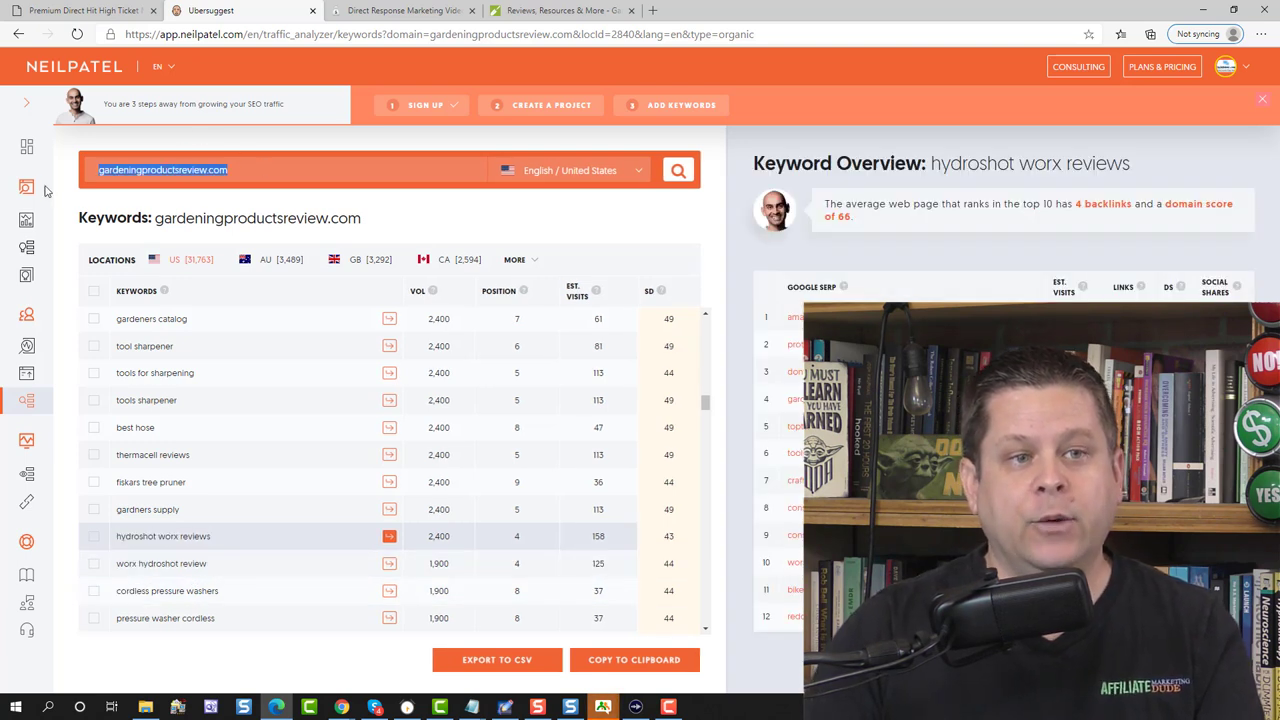
key("ctrl+v")
left_click(679, 168)
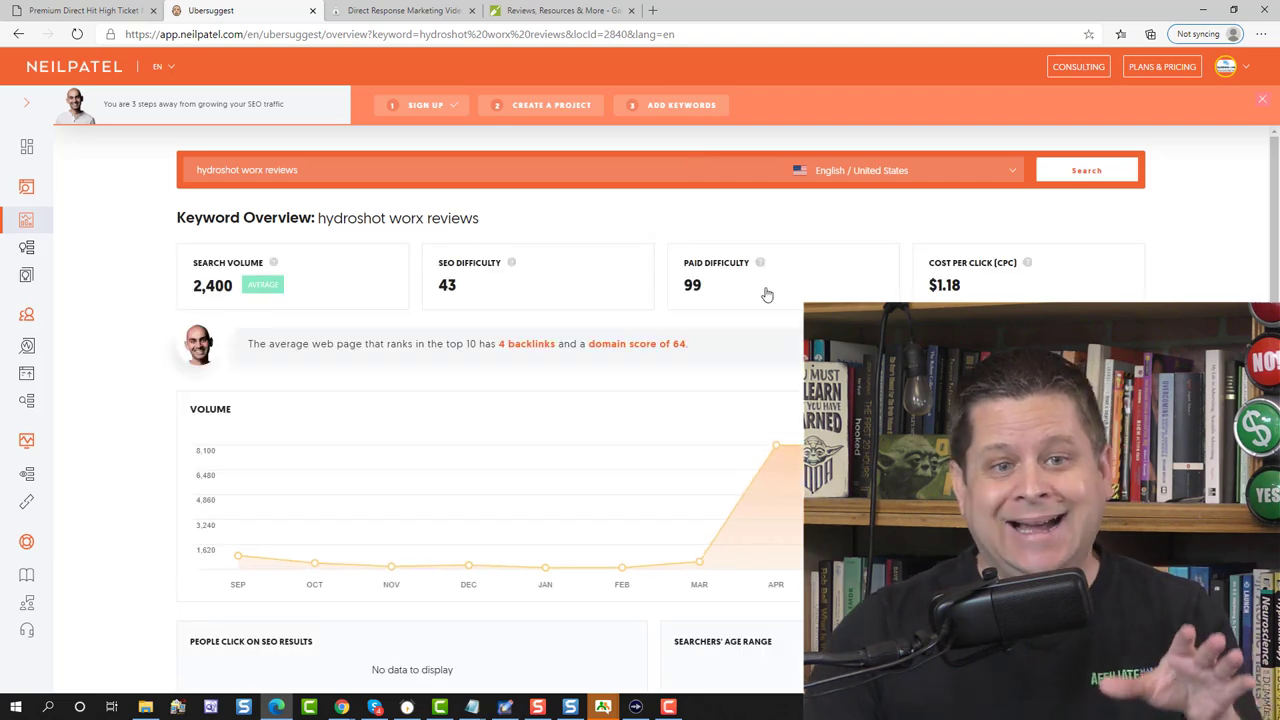
scroll(763, 300, "down", 5)
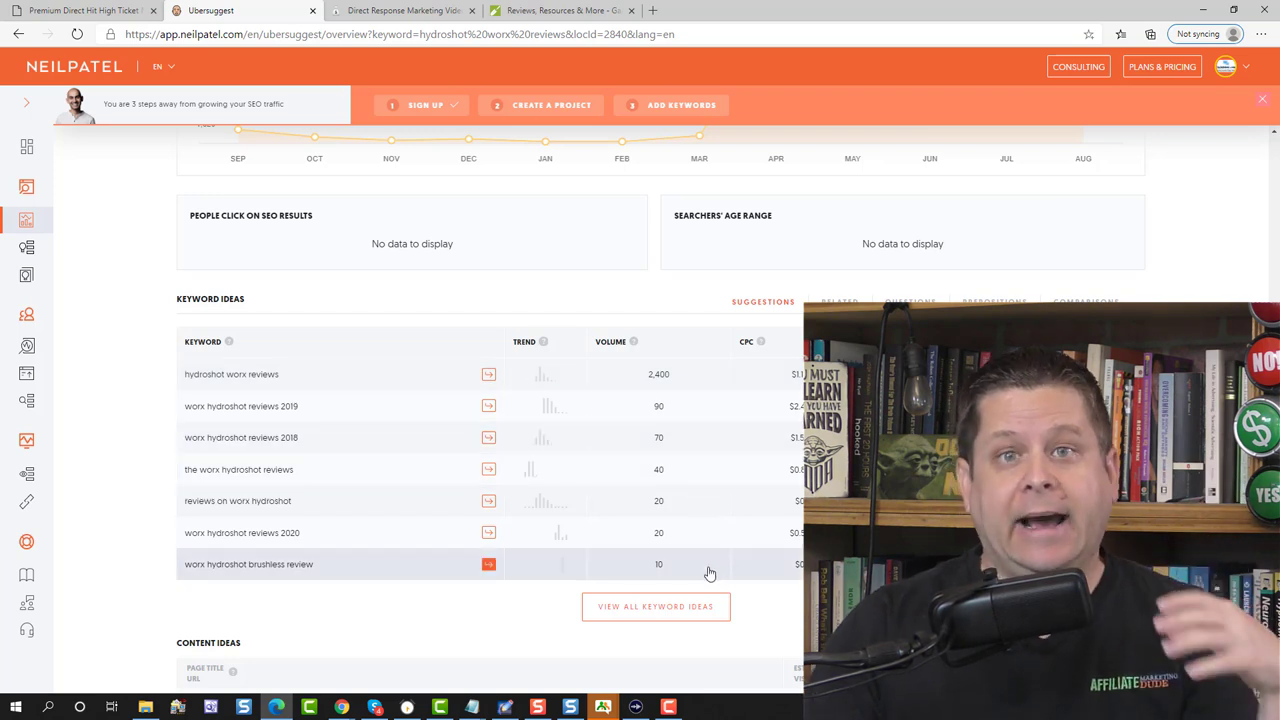
Open Google in the gardening review site's browser tab and search for "hydroshot worx reviews"
left_click(560, 10)
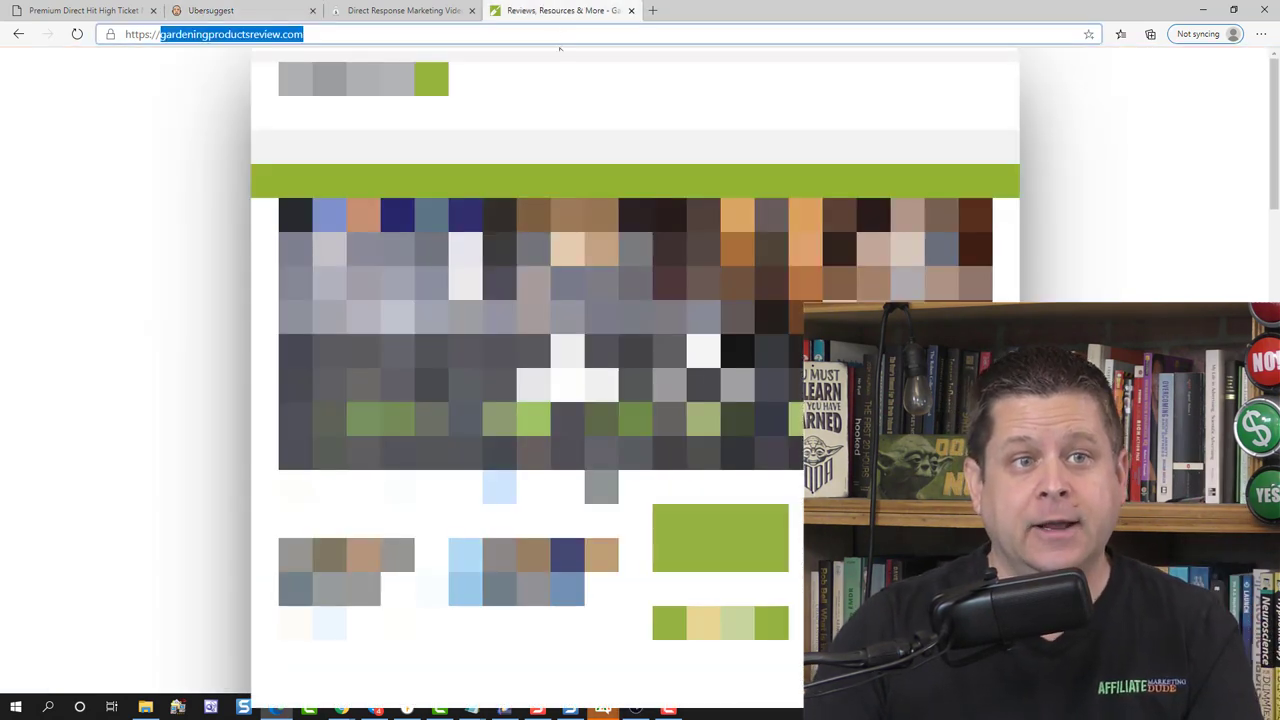
type("hydroshot worx reviews")
key("Return")
left_click(453, 36)
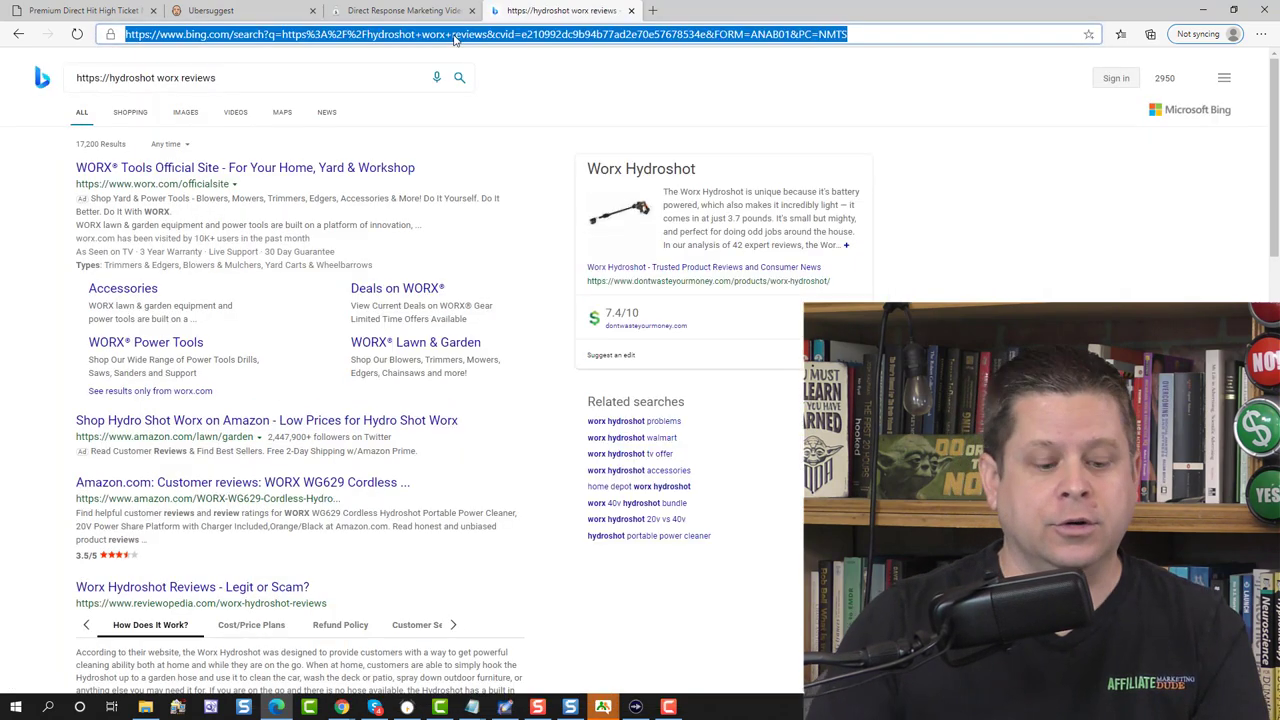
type("google")
key("Return")
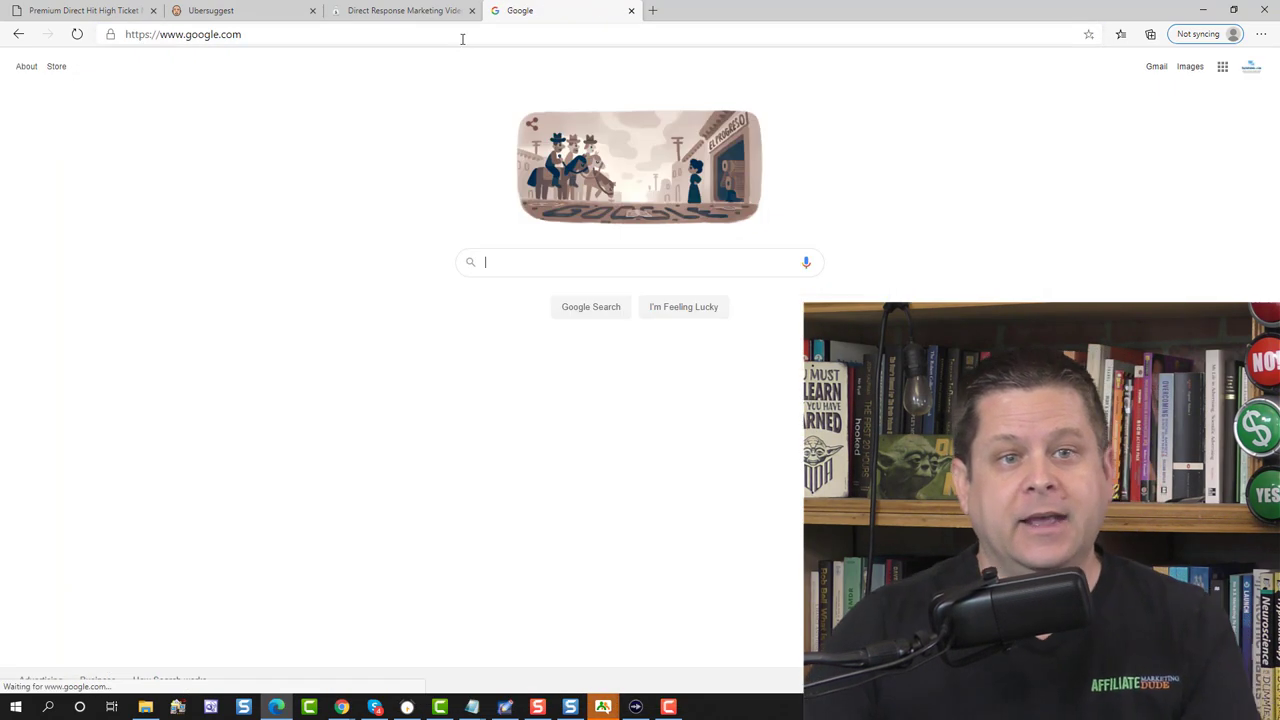
key("ctrl+v")
key("Return")
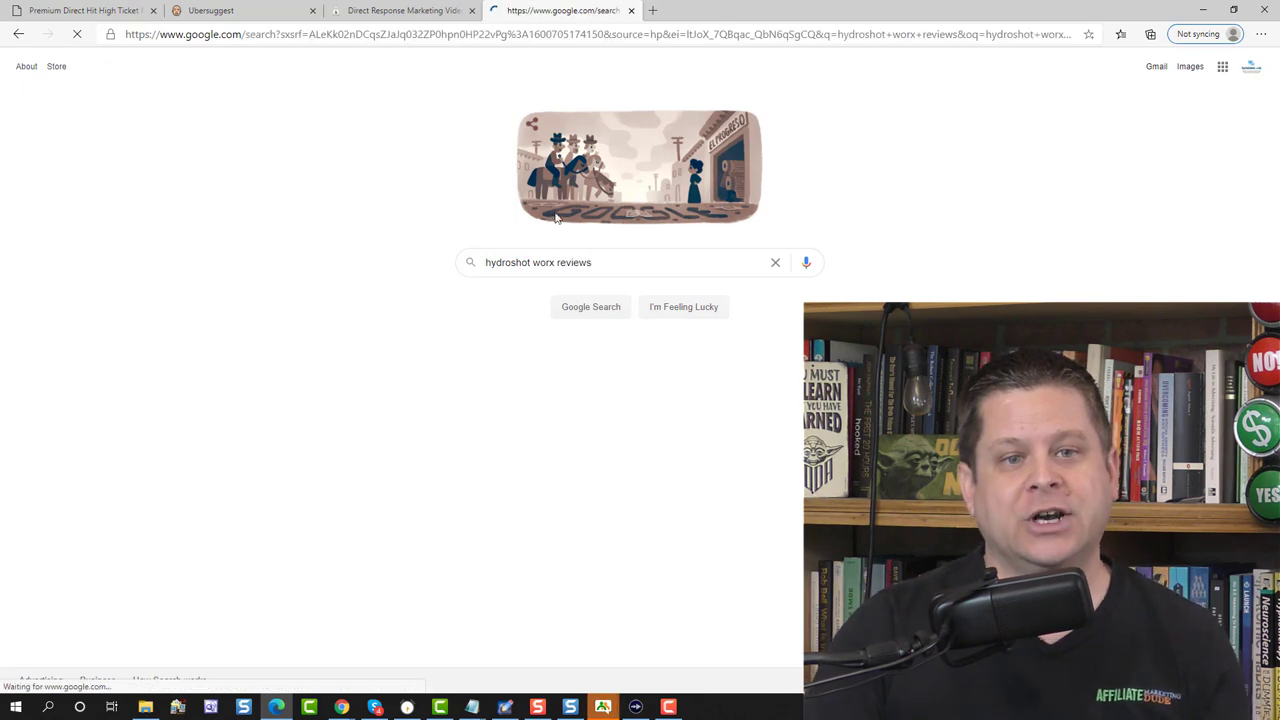
Review which sites compete in the Google results for "hydroshot worx reviews", and return to the Ubersuggest overview
scroll(547, 254, "down", 4)
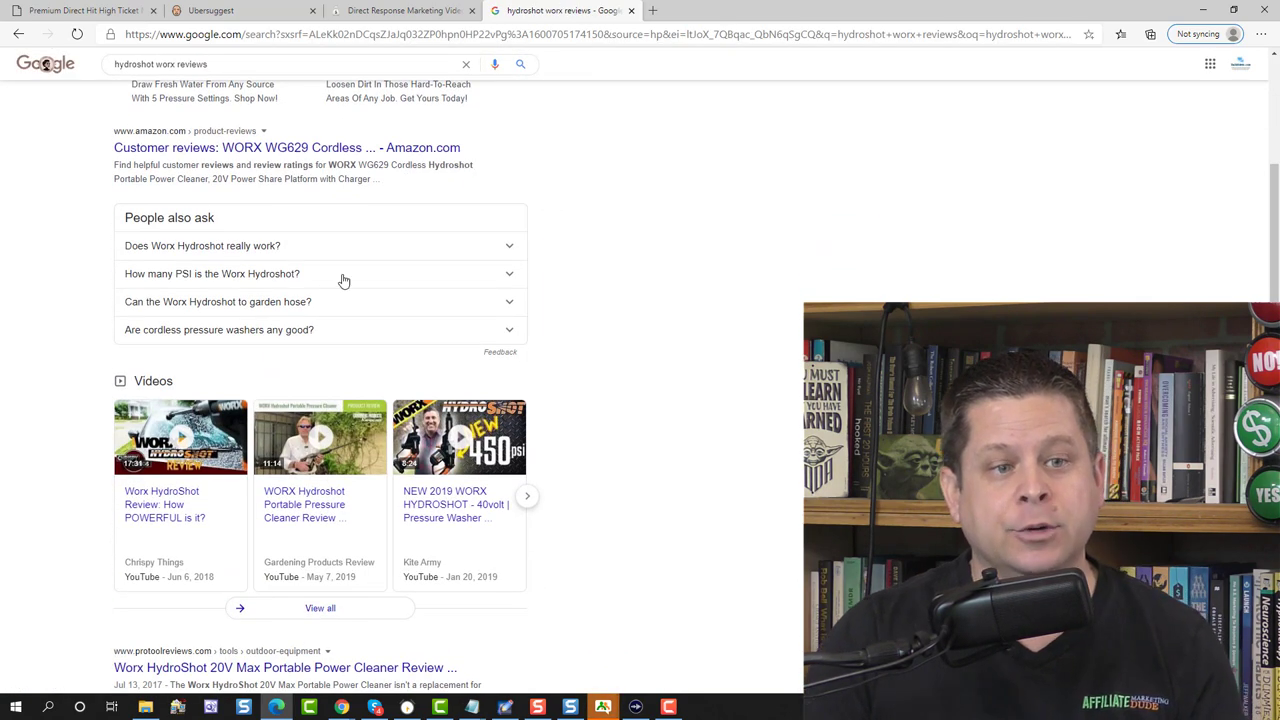
scroll(343, 281, "down", 3)
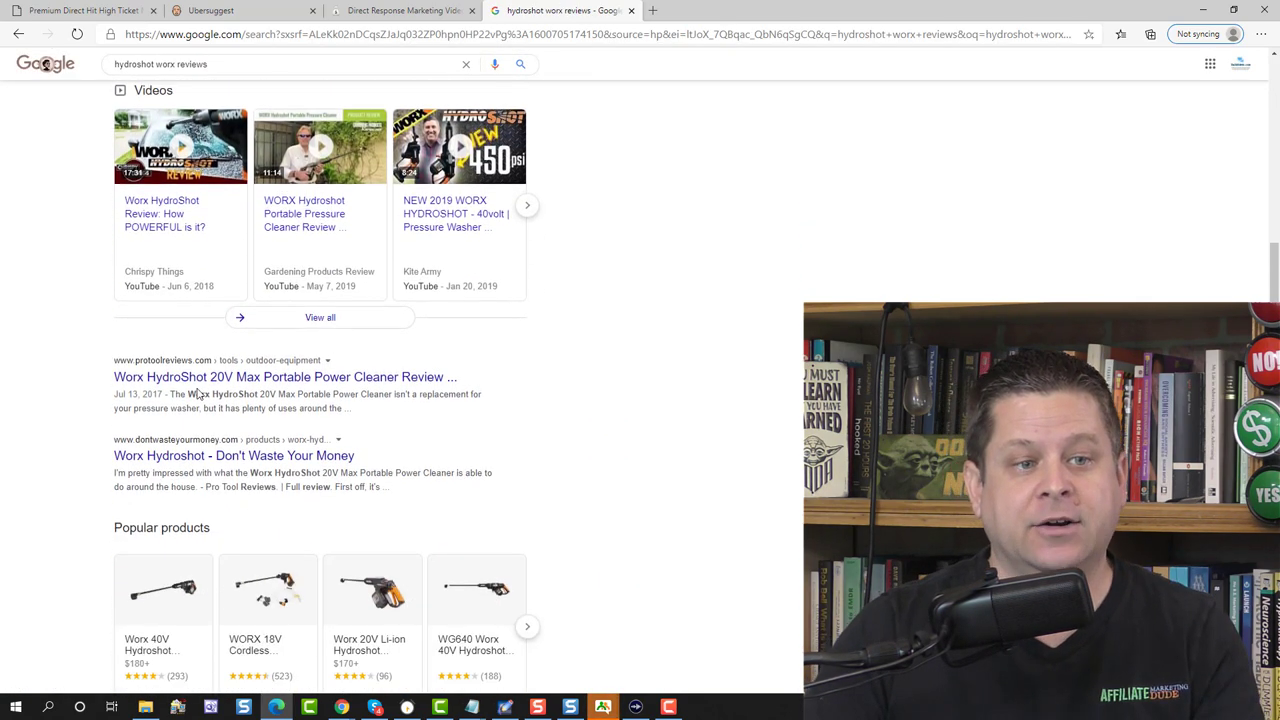
scroll(360, 360, "down", 1)
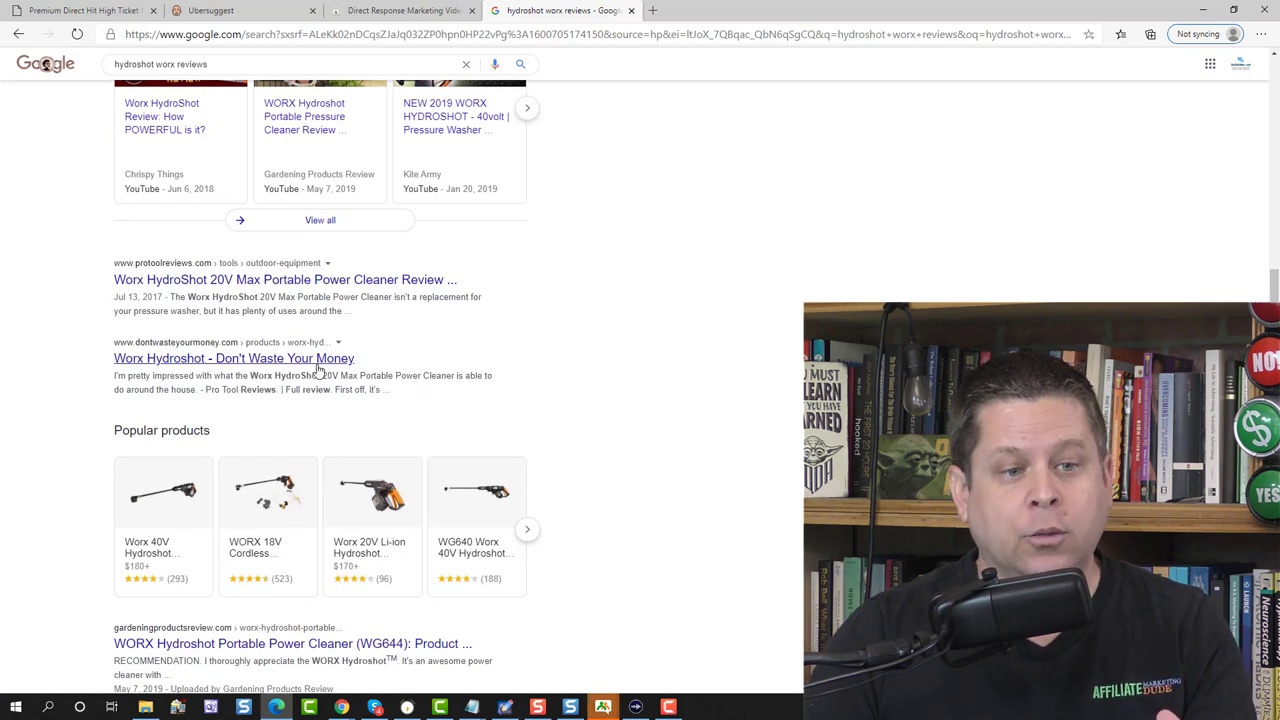
scroll(318, 370, "down", 2)
scroll(415, 452, "down", 2)
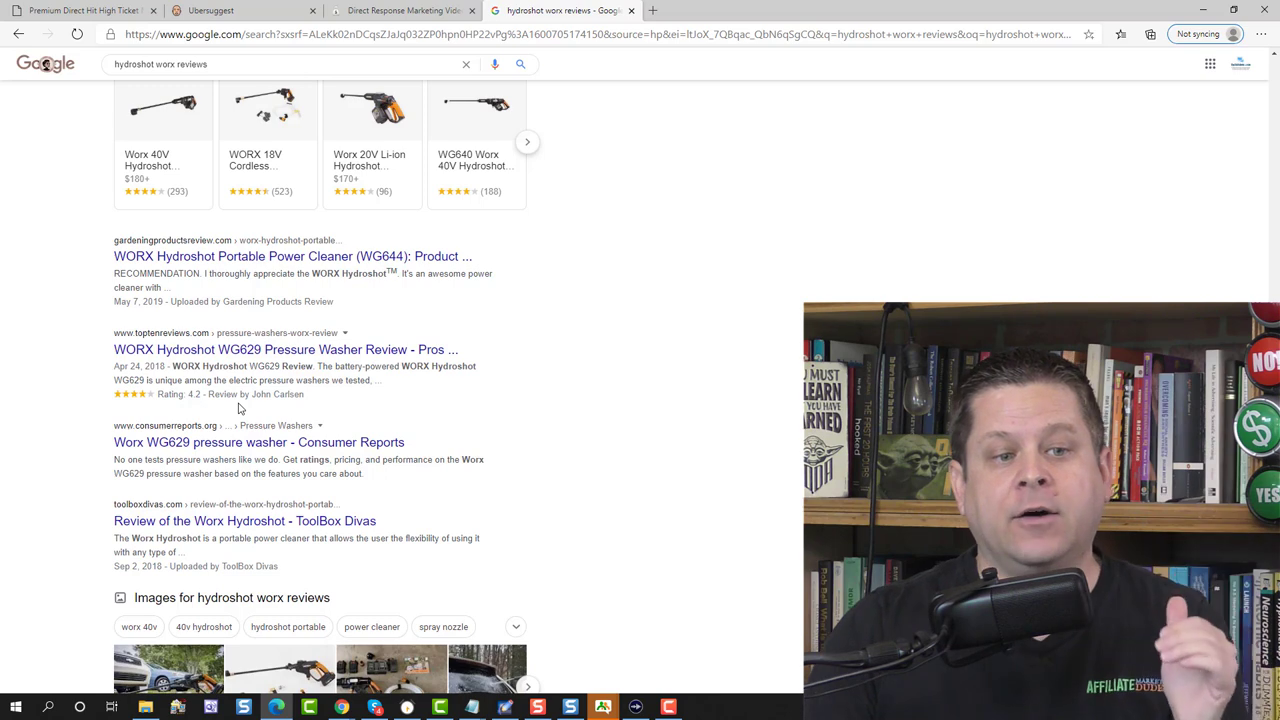
left_click(211, 10)
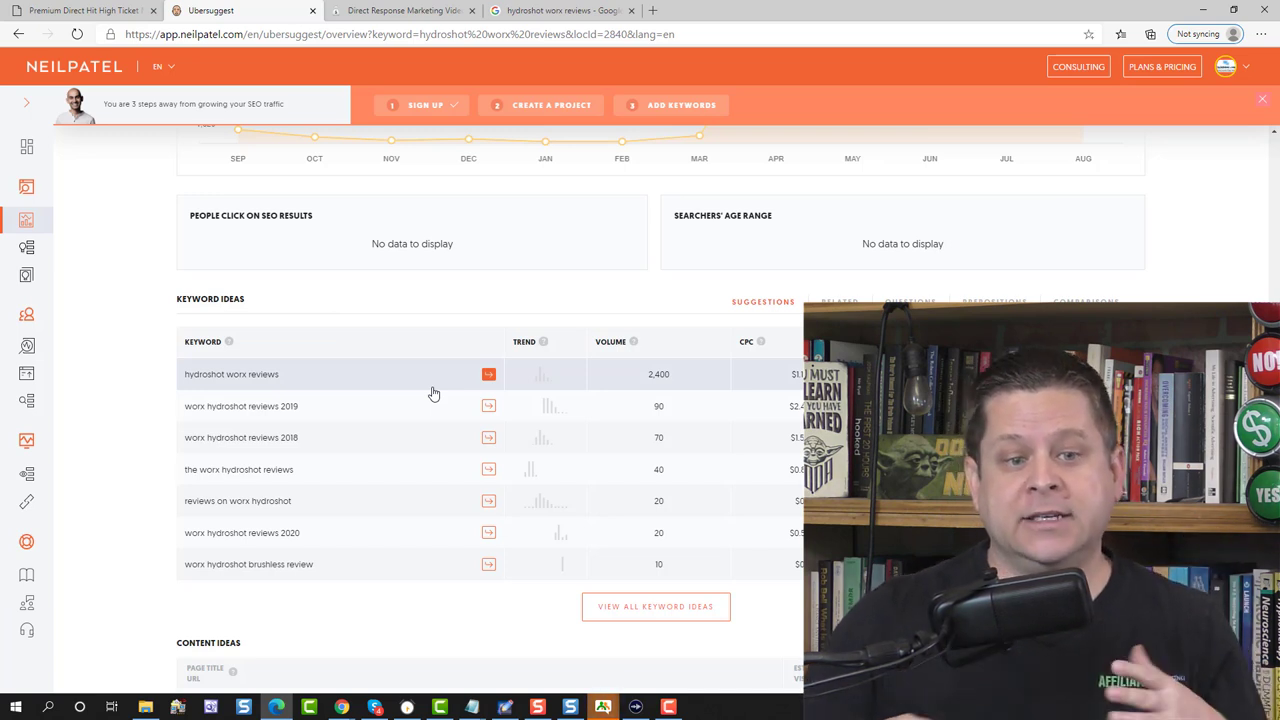
Switch to WireframeSketcher, duplicate the "How To Ethically Hack Your Competition" heading, change the copy's text to "5-10" and place it above the masked figure
left_click(504, 706)
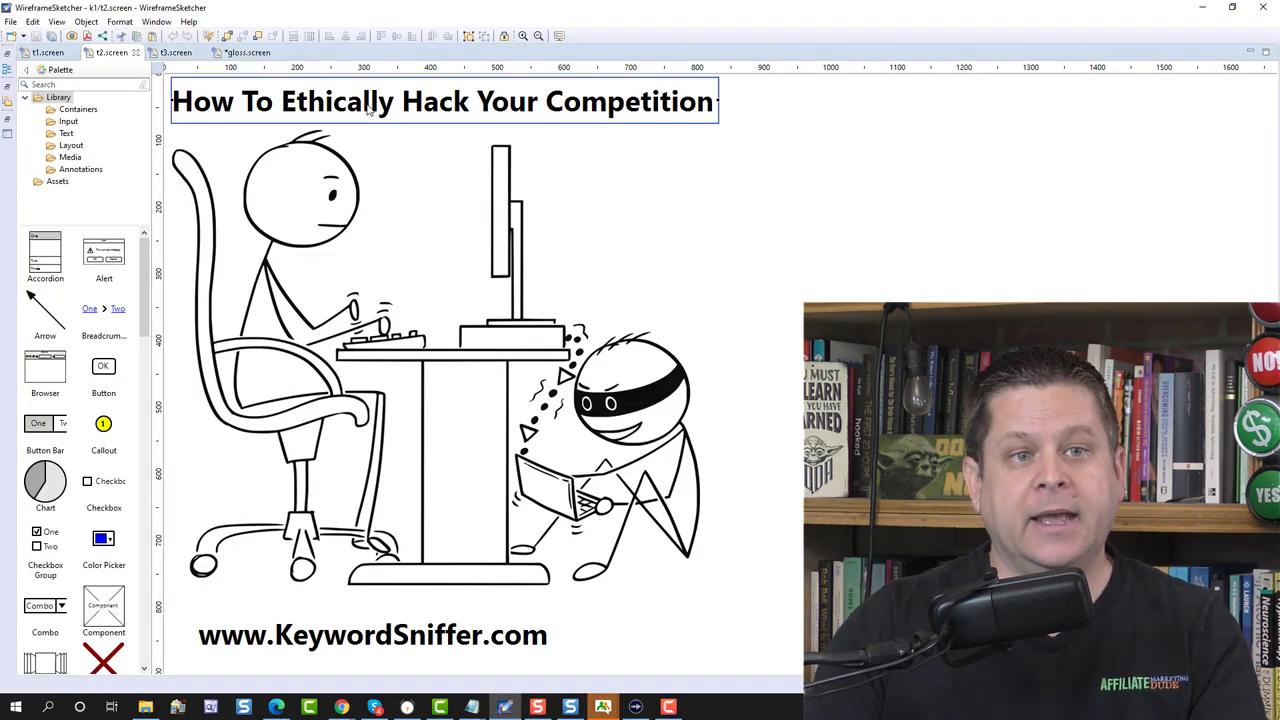
left_click_drag(520, 121, 915, 178)
double_click(915, 178)
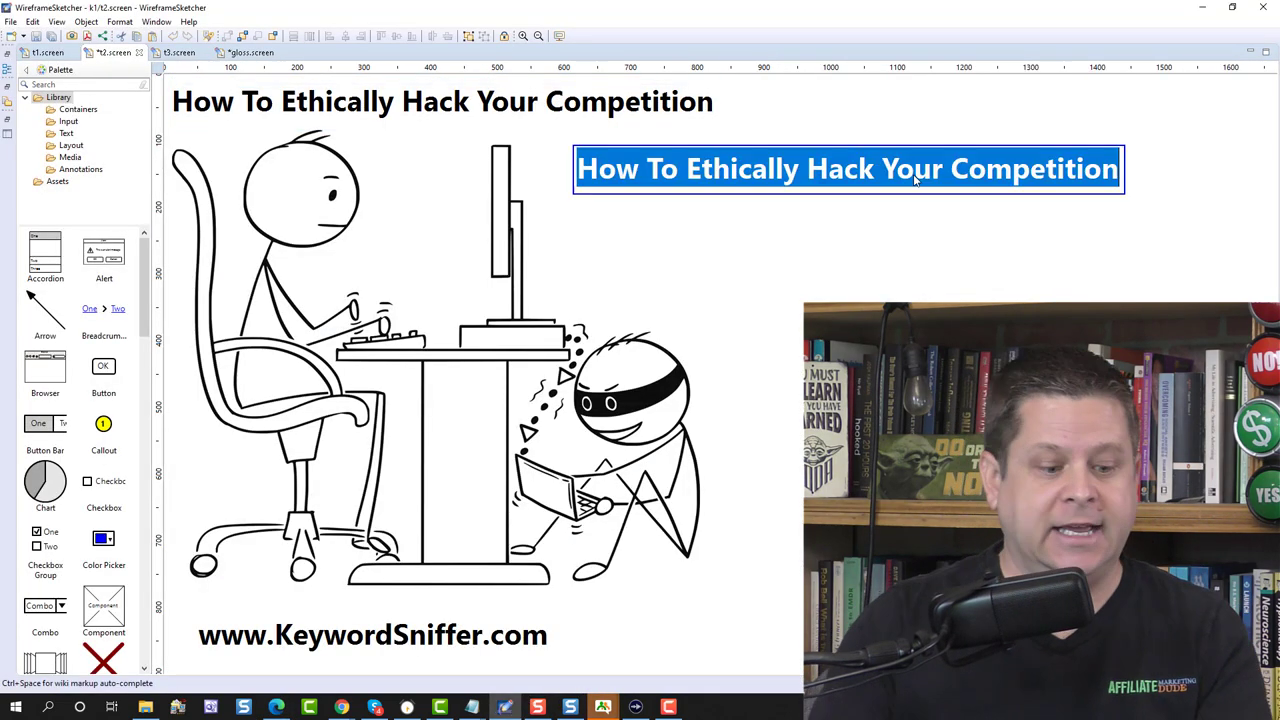
type("5-10")
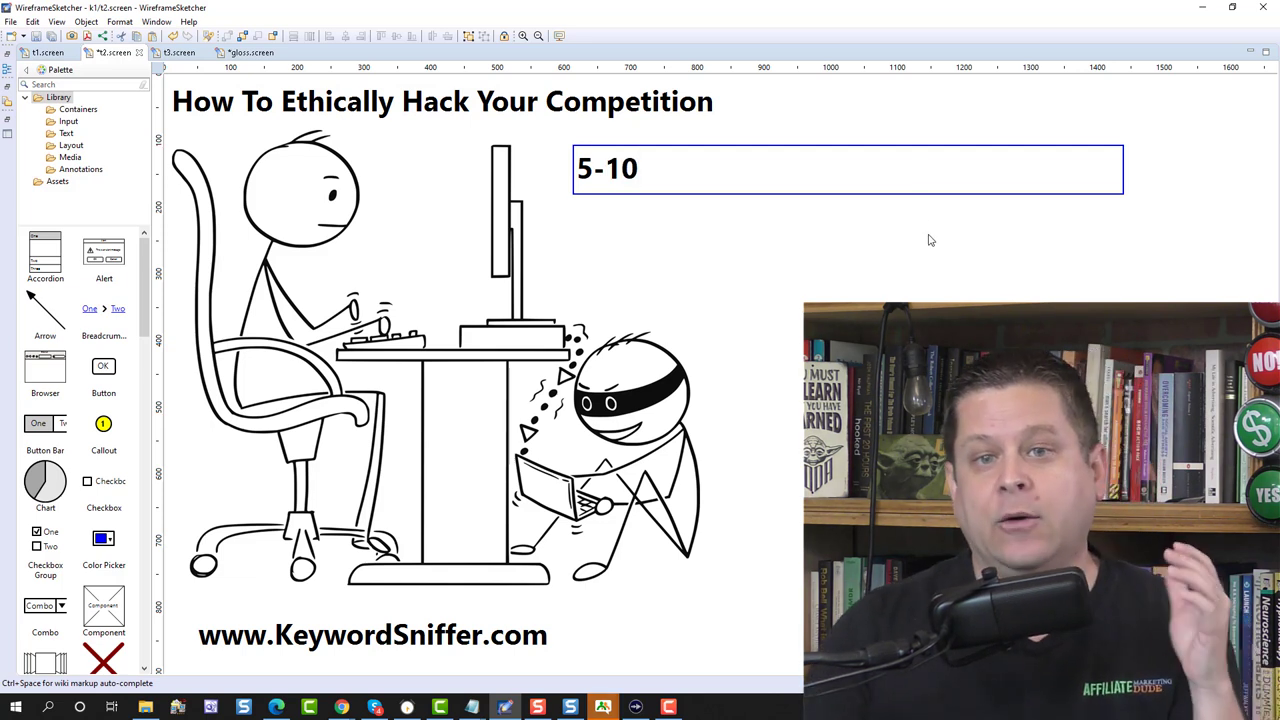
left_click(930, 242)
left_click_drag(611, 173, 762, 173)
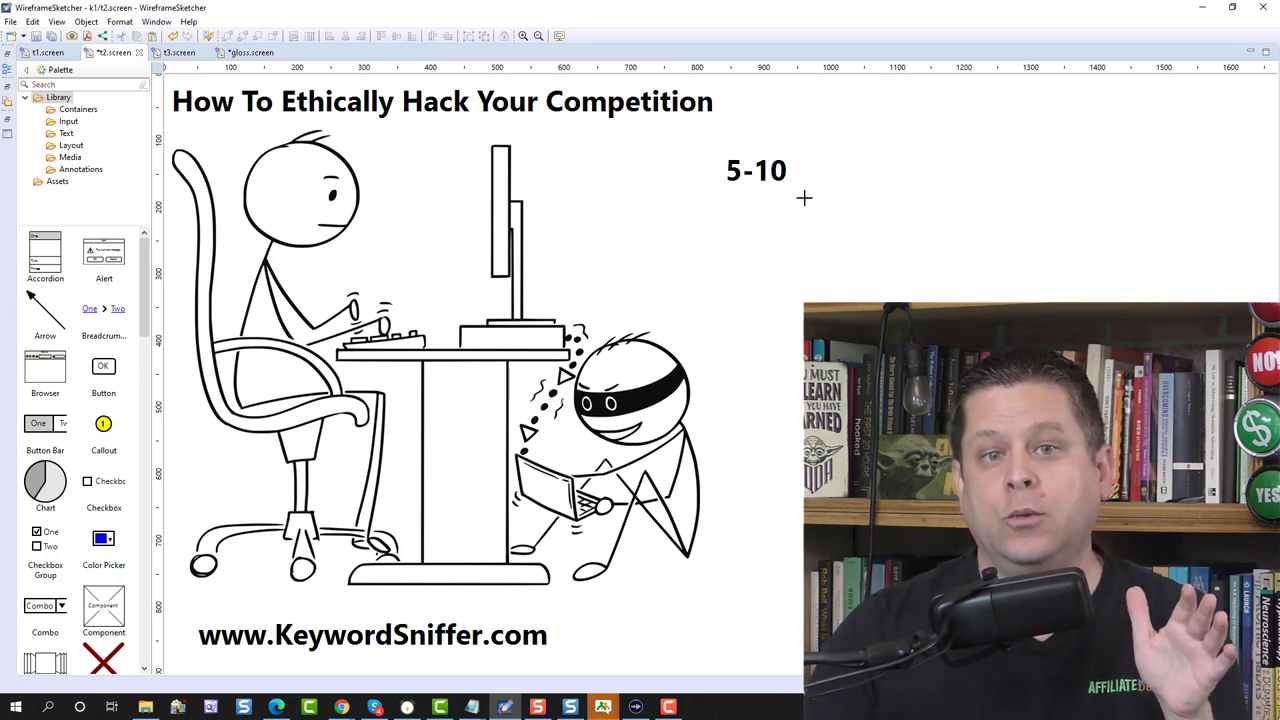
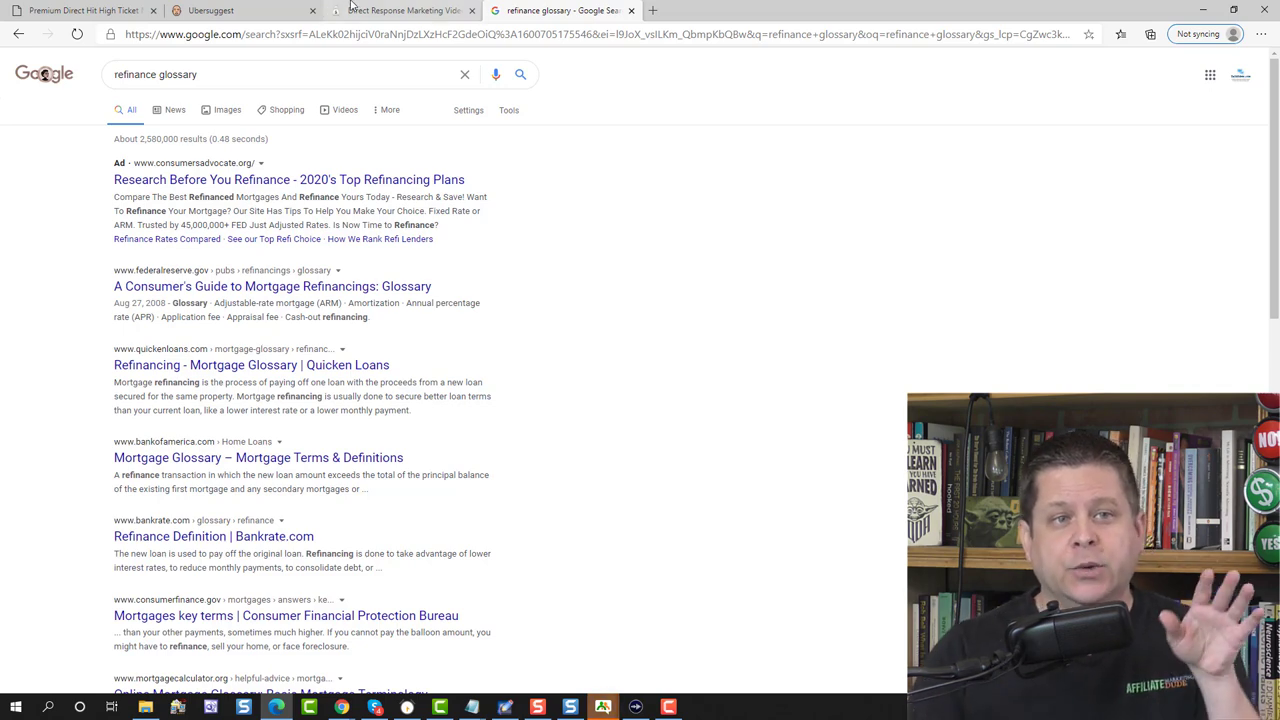
Open the Direct Response Marketing glossary page in the browser, decline its notifications and copy the term "AFFILIATE LINK"
left_click(400, 10)
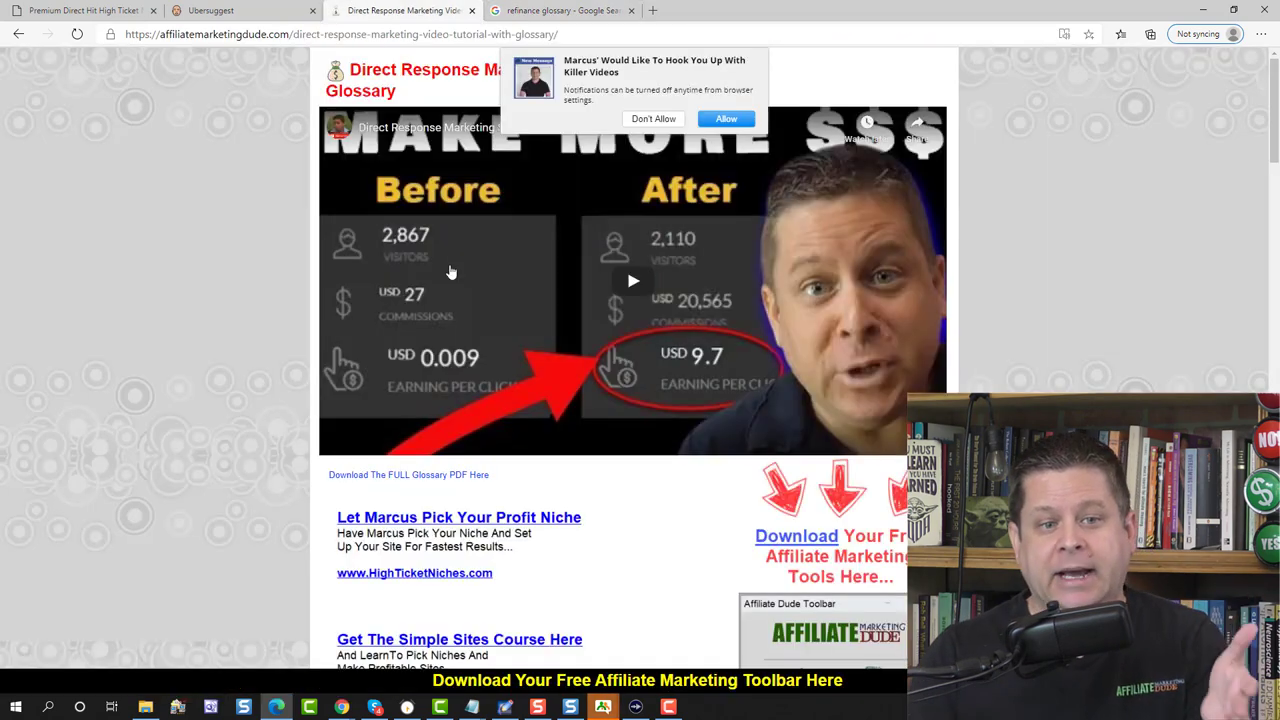
left_click(653, 118)
scroll(985, 237, "down", 10)
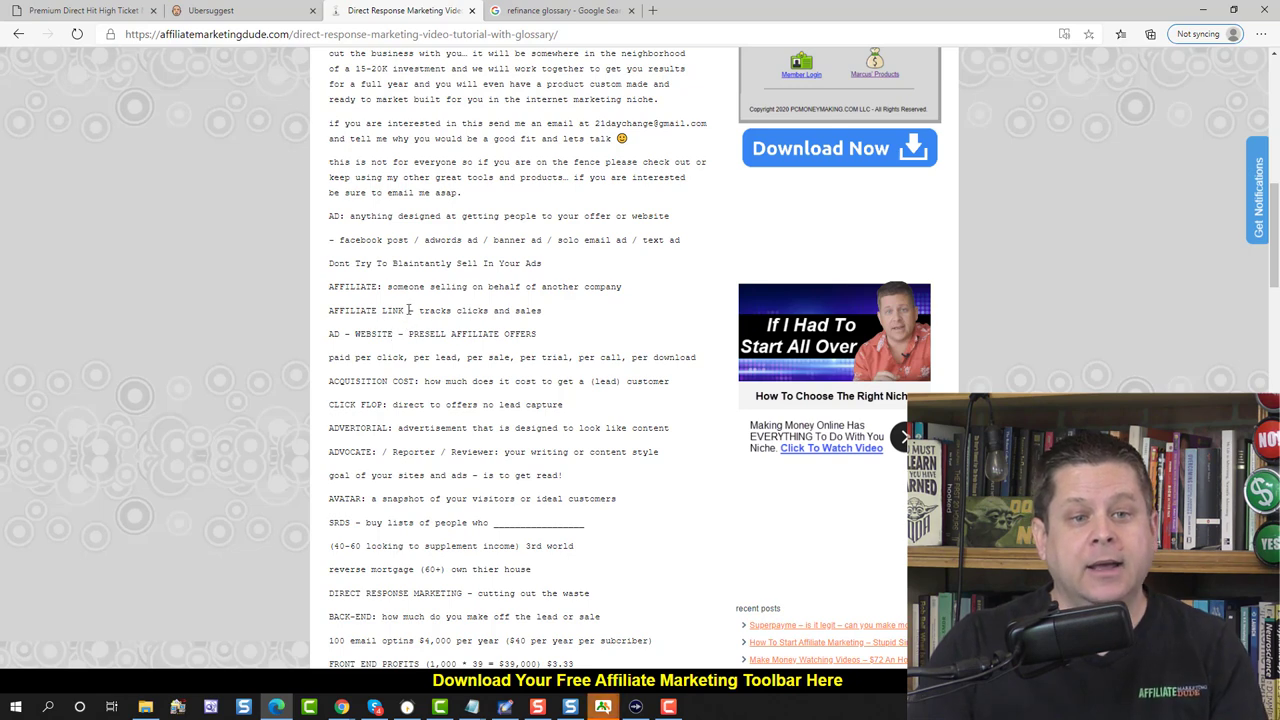
left_click_drag(408, 310, 330, 313)
key("ctrl+c")
Run an Ubersuggest Keyword Overview search for "AFFILIATE LINK" and review the keyword ideas with their SEO difficulty
left_click(210, 10)
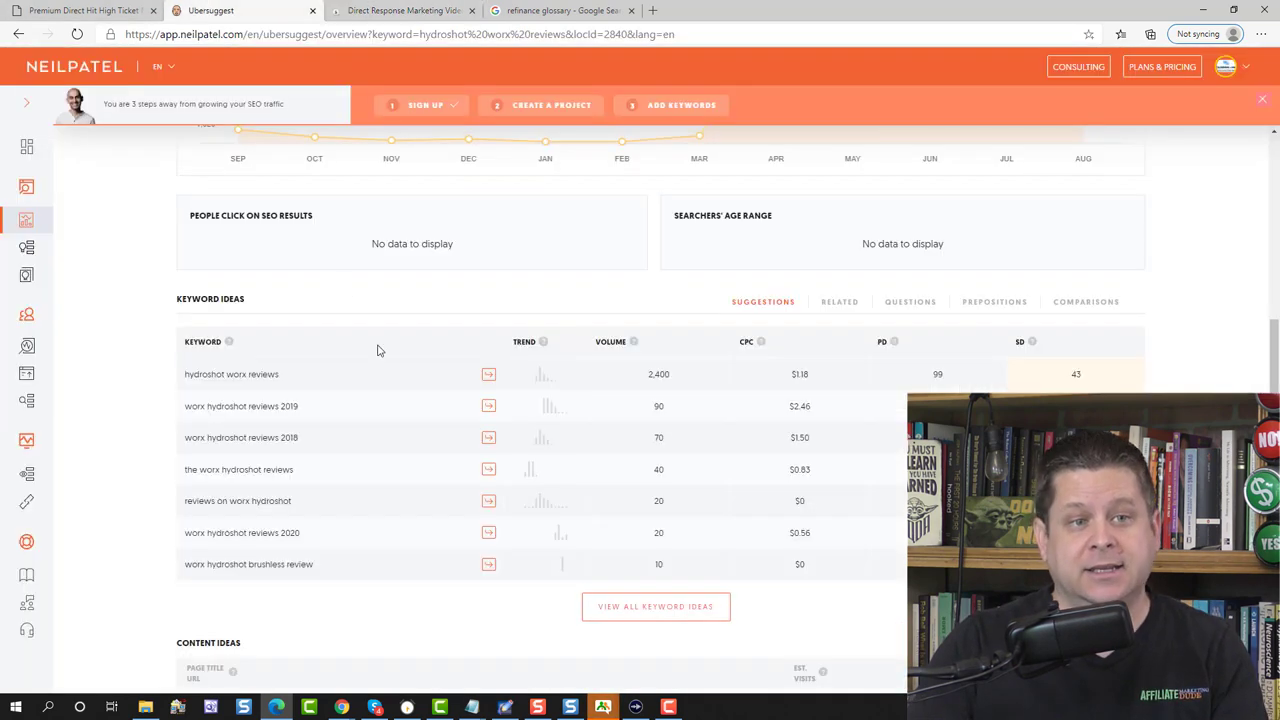
scroll(385, 380, "up", 5)
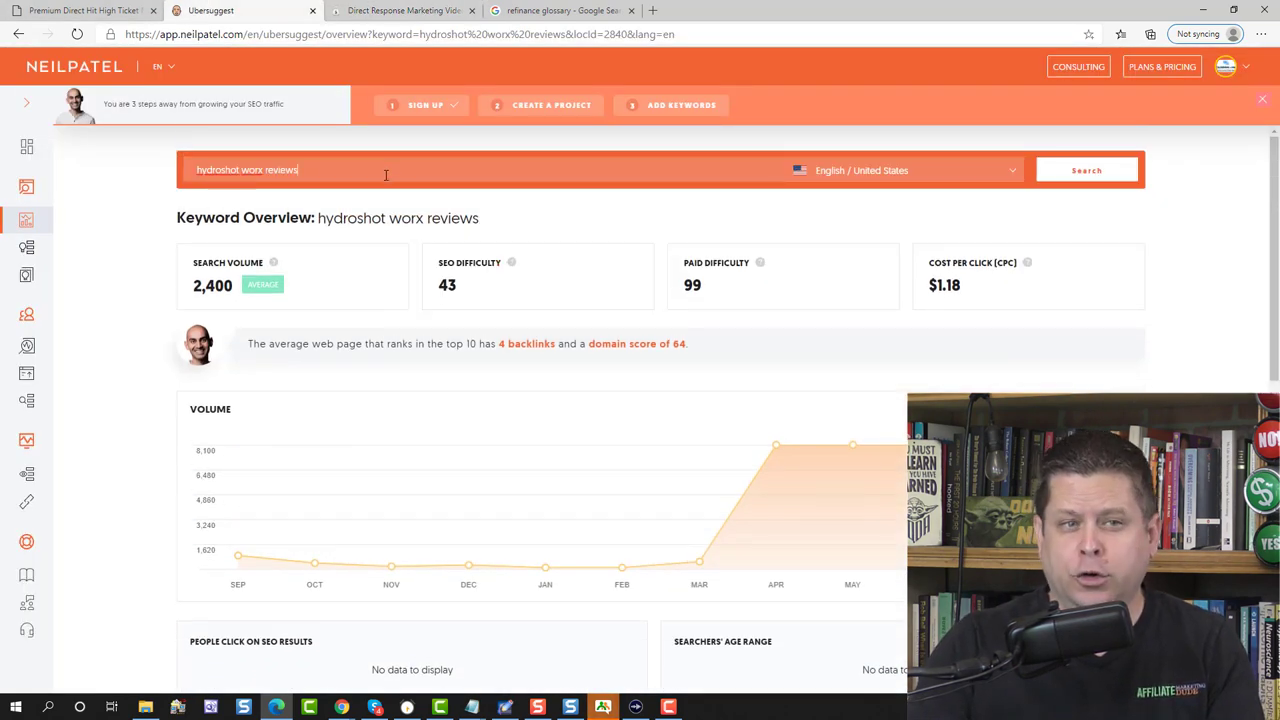
key("ctrl+a")
key("ctrl+v")
key("Return")
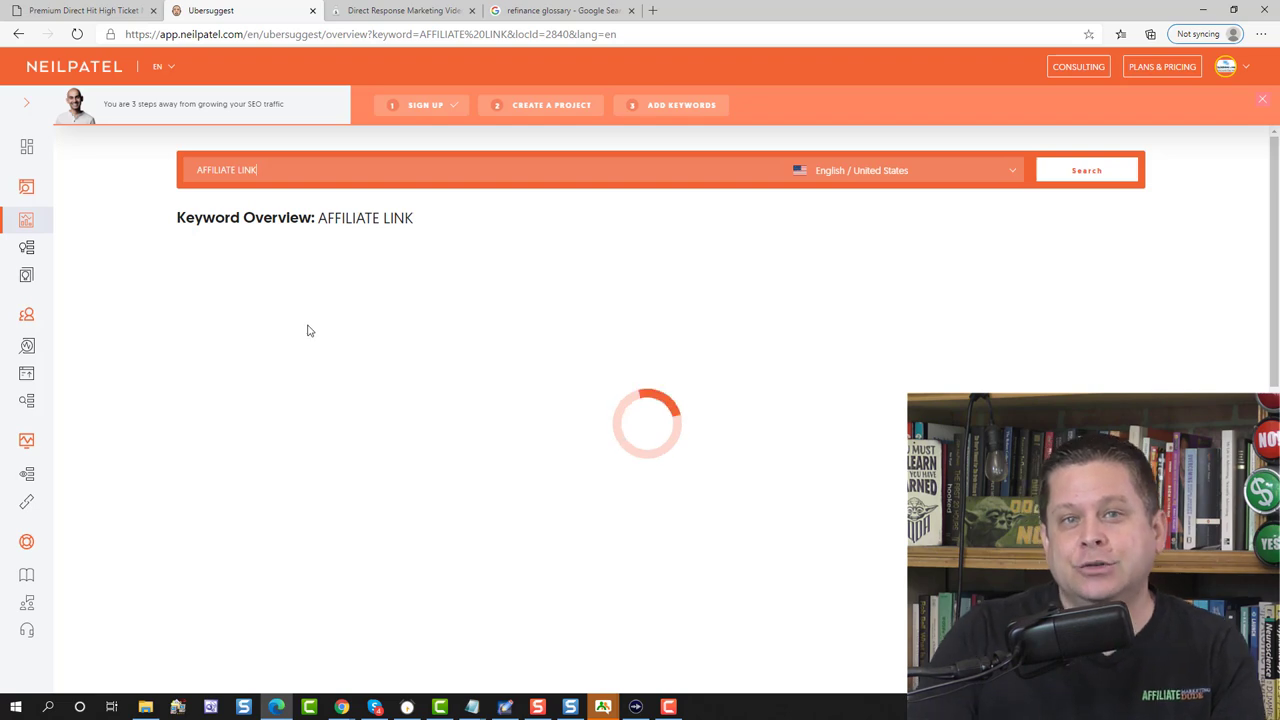
scroll(309, 329, "down", 5)
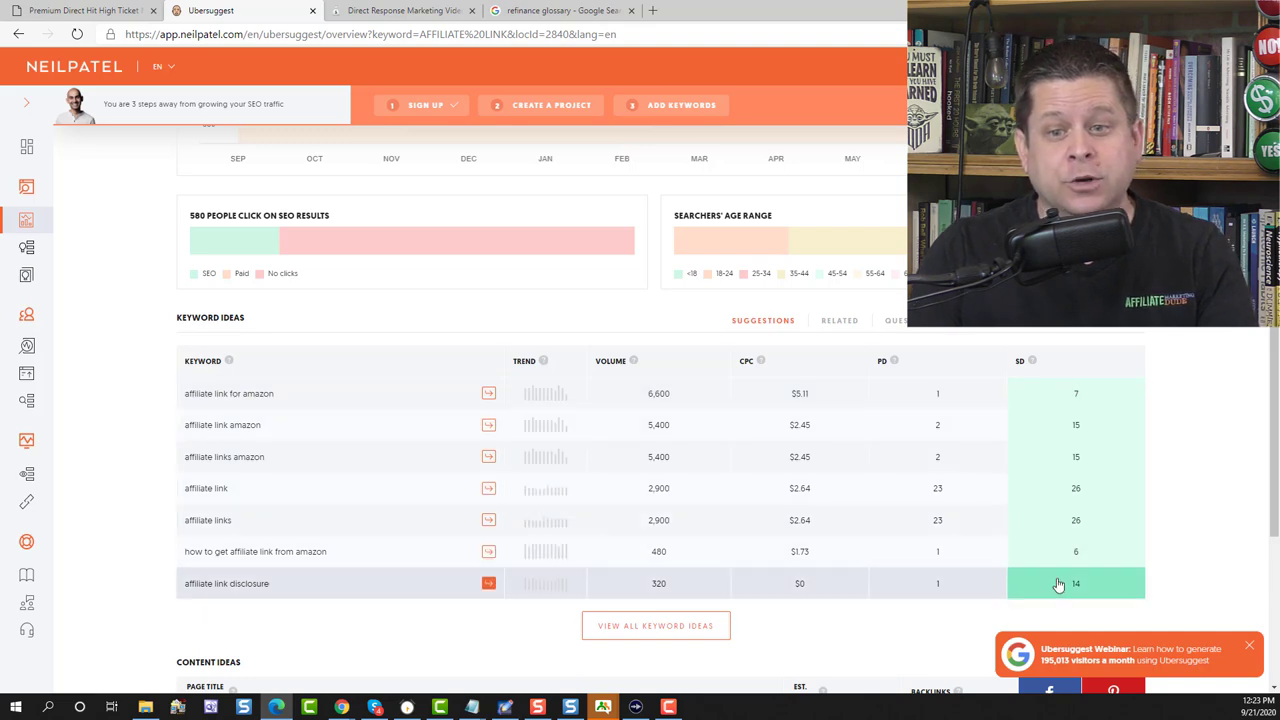
Copy the glossary term "ADVERTORIAL", run an Ubersuggest Keyword Overview search for it and review its keyword ideas
left_click(404, 10)
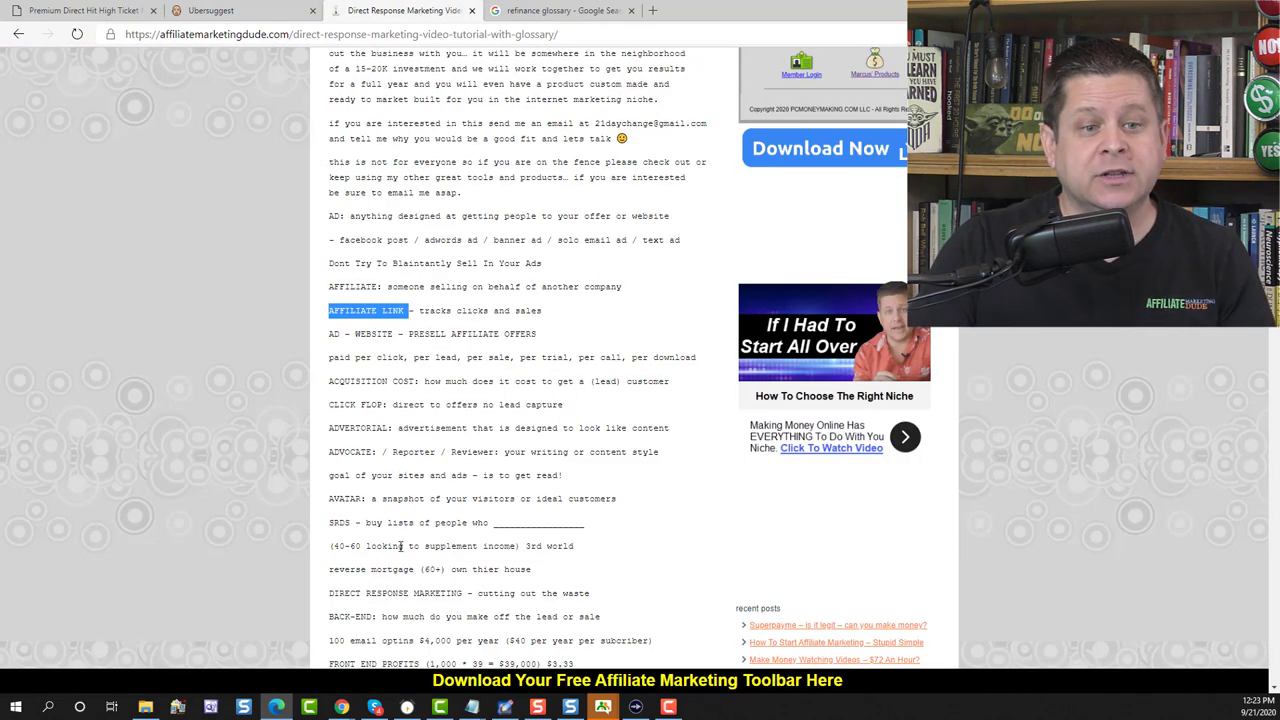
left_click_drag(386, 424, 329, 428)
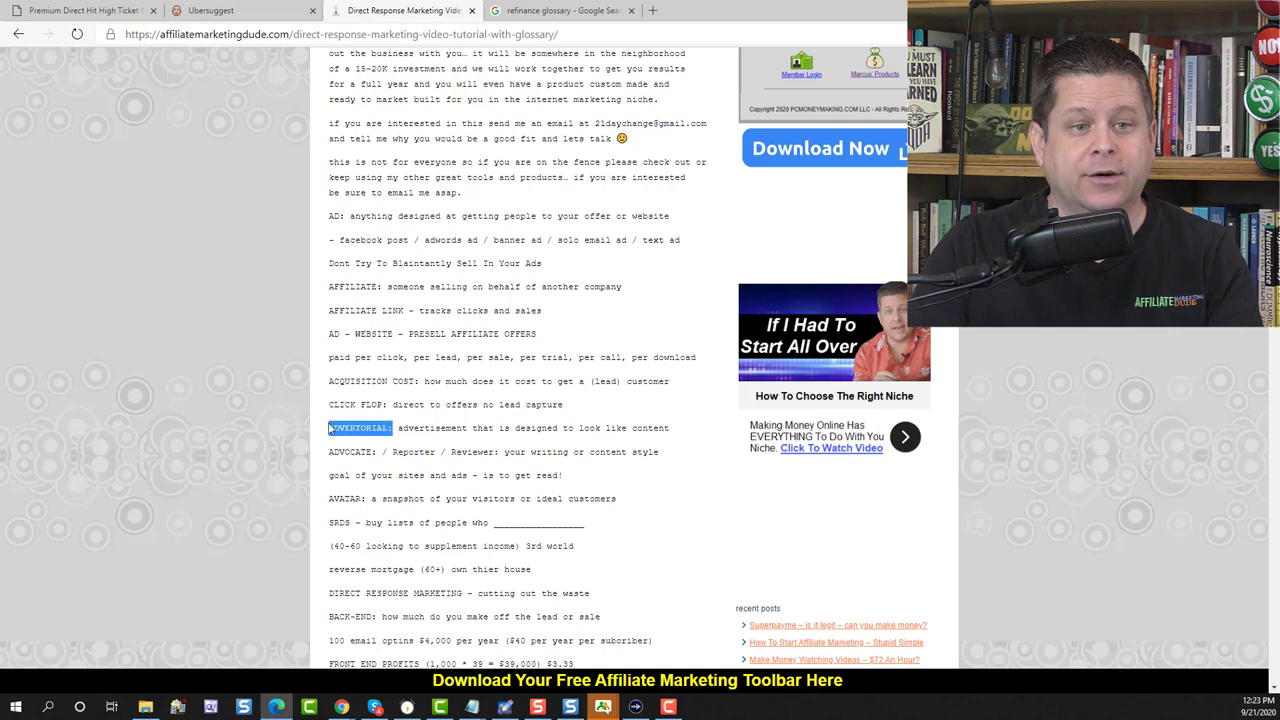
left_click(249, 12)
scroll(363, 248, "up", 5)
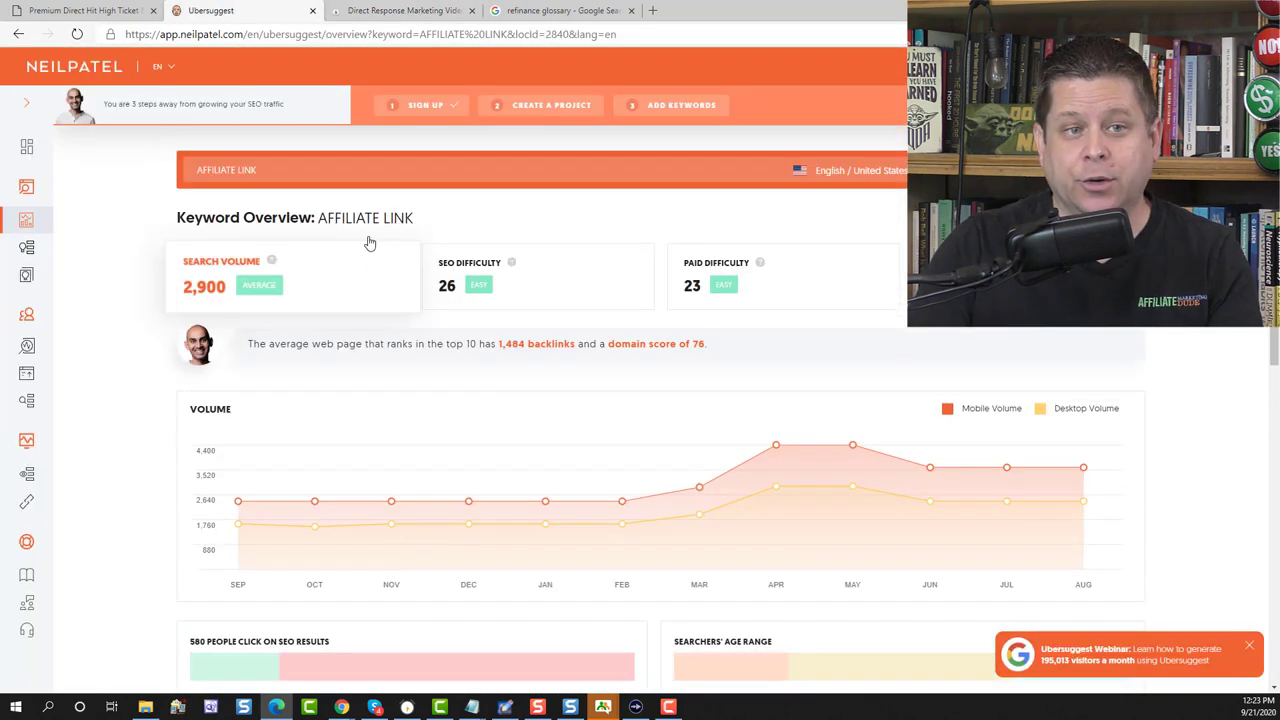
left_click(367, 176)
key("Return")
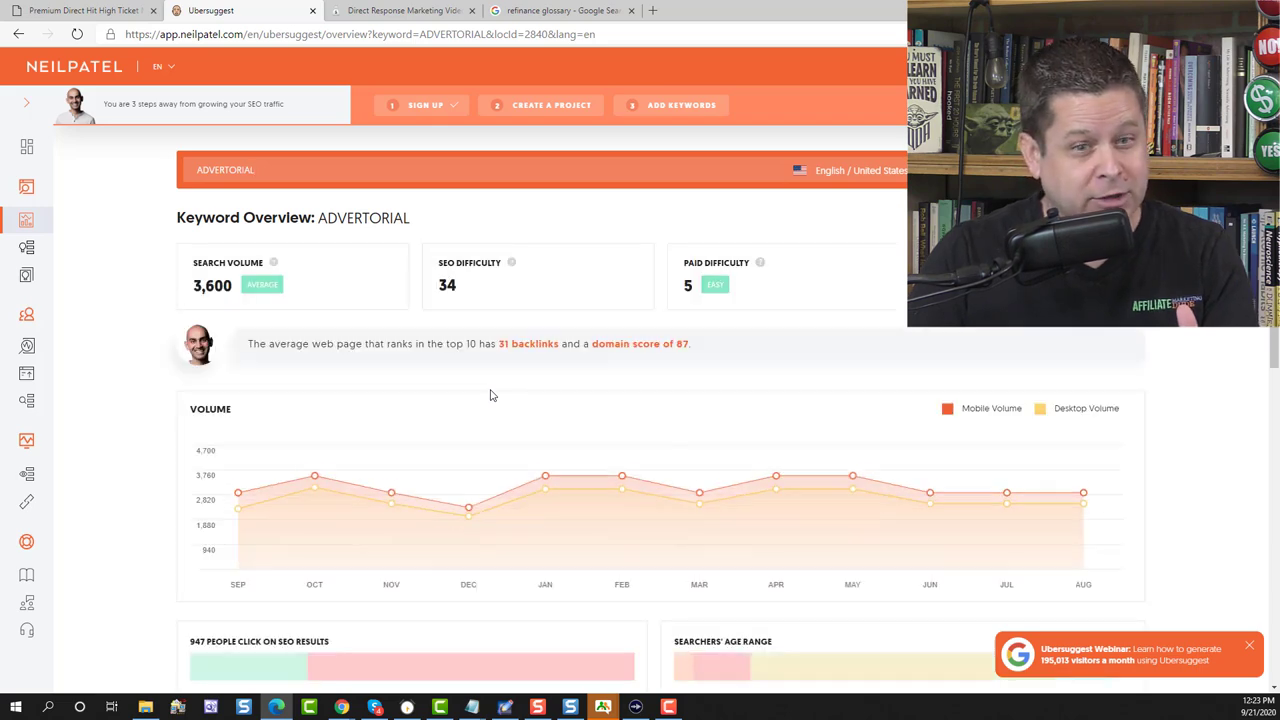
scroll(490, 395, "down", 5)
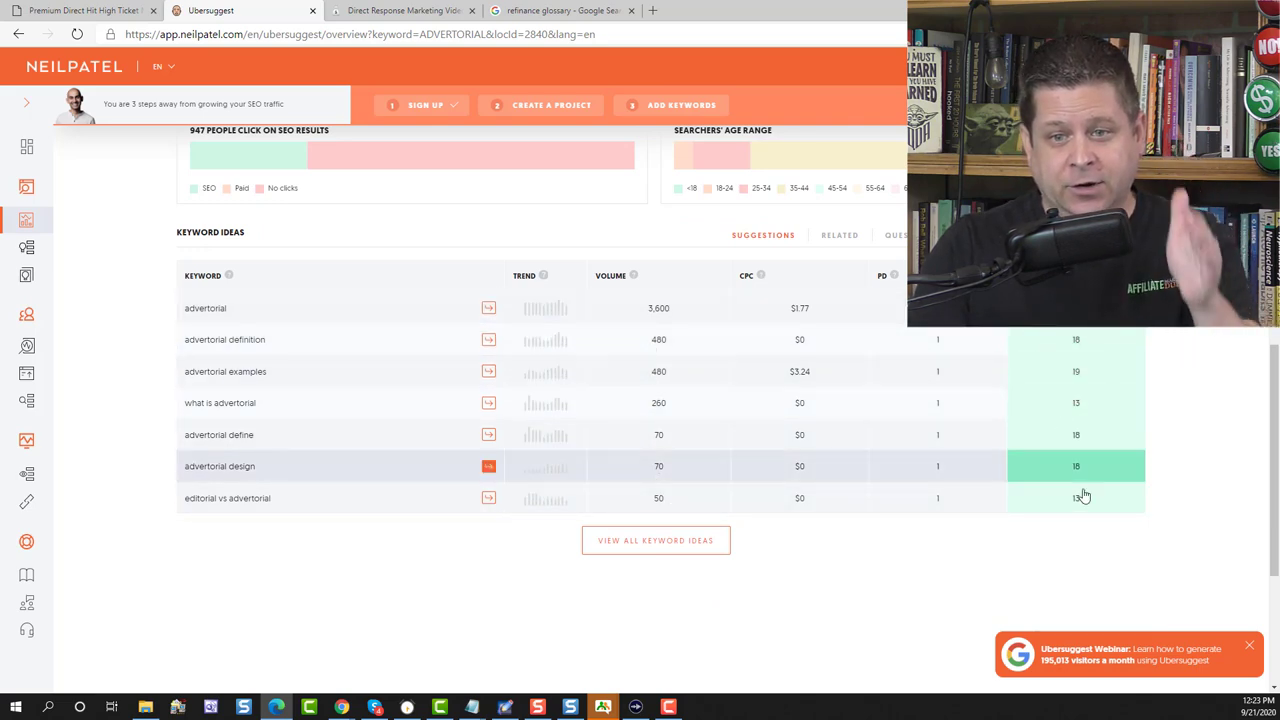
Copy the "CALL TO ACTION" term from the Direct Response Marketing glossary and return to Ubersuggest
key("ctrl+Tab")
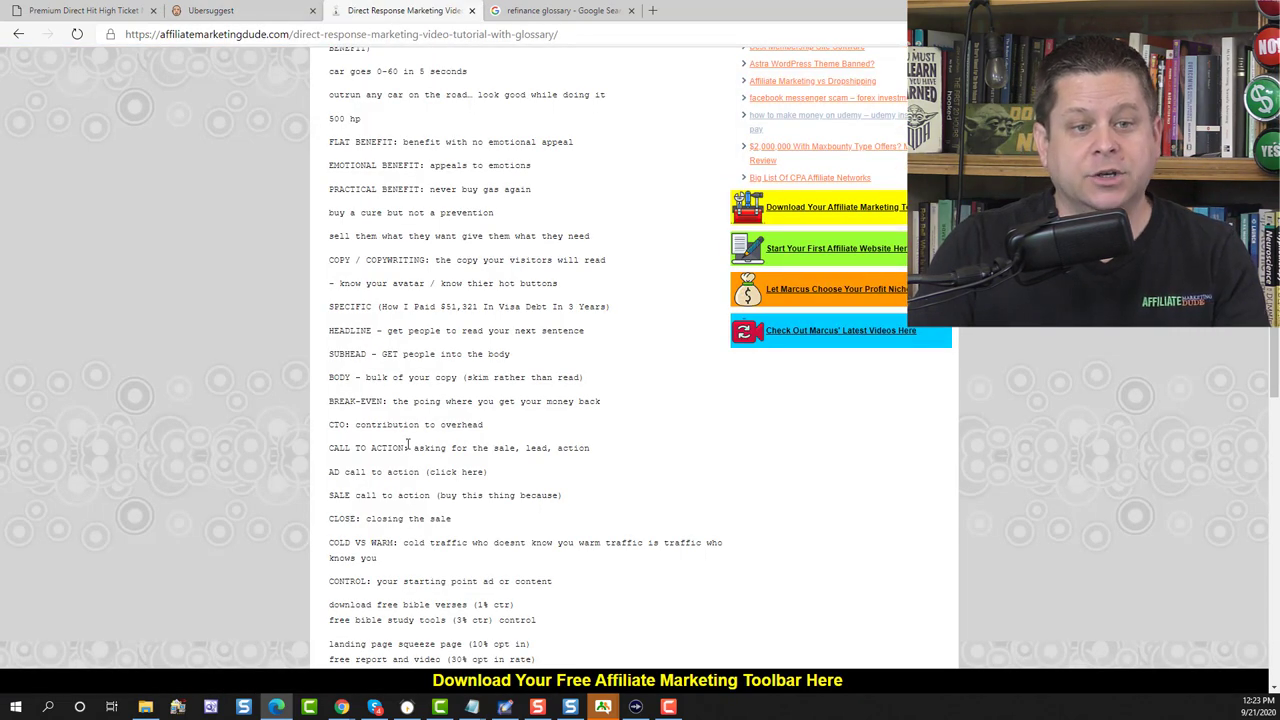
left_click_drag(323, 447, 328, 424)
key("ctrl+c")
key("ctrl+shift+Tab")
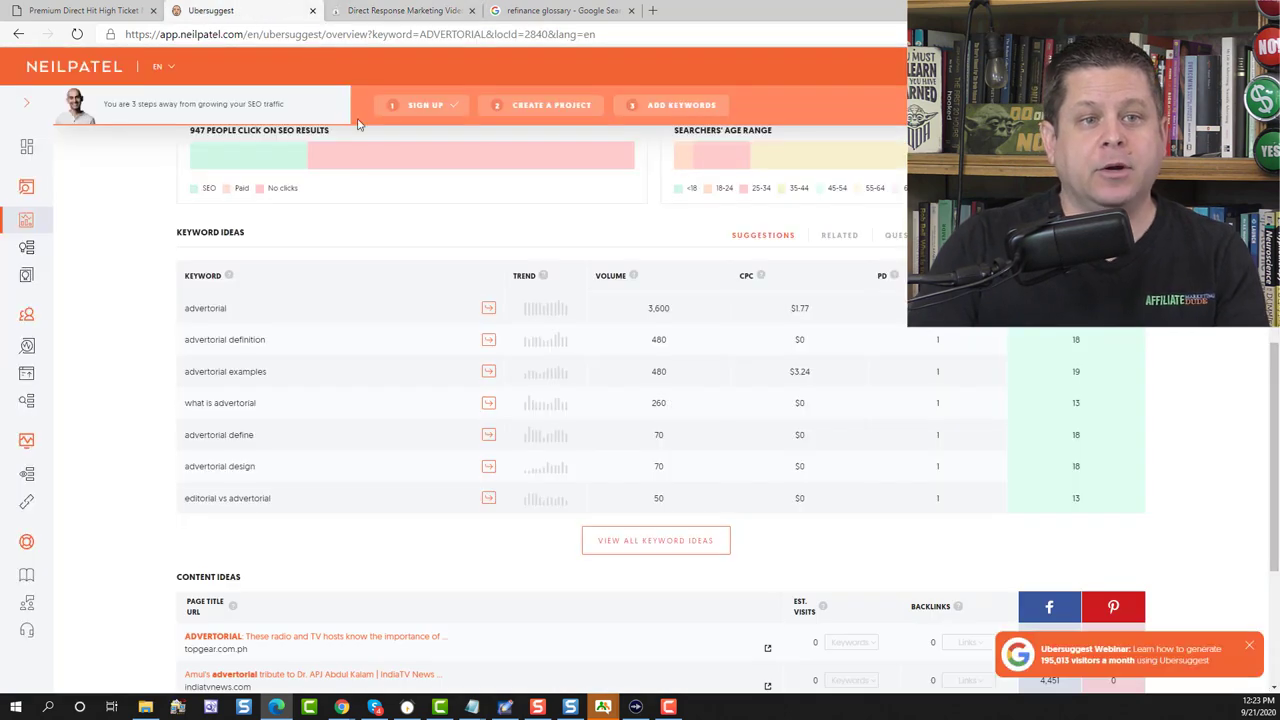
Run an Ubersuggest Keyword Overview search for "CALL TO ACTION", removing the extra copied text, and review its keyword ideas
scroll(470, 232, "up", 4)
scroll(470, 232, "up", 2)
left_click(399, 176)
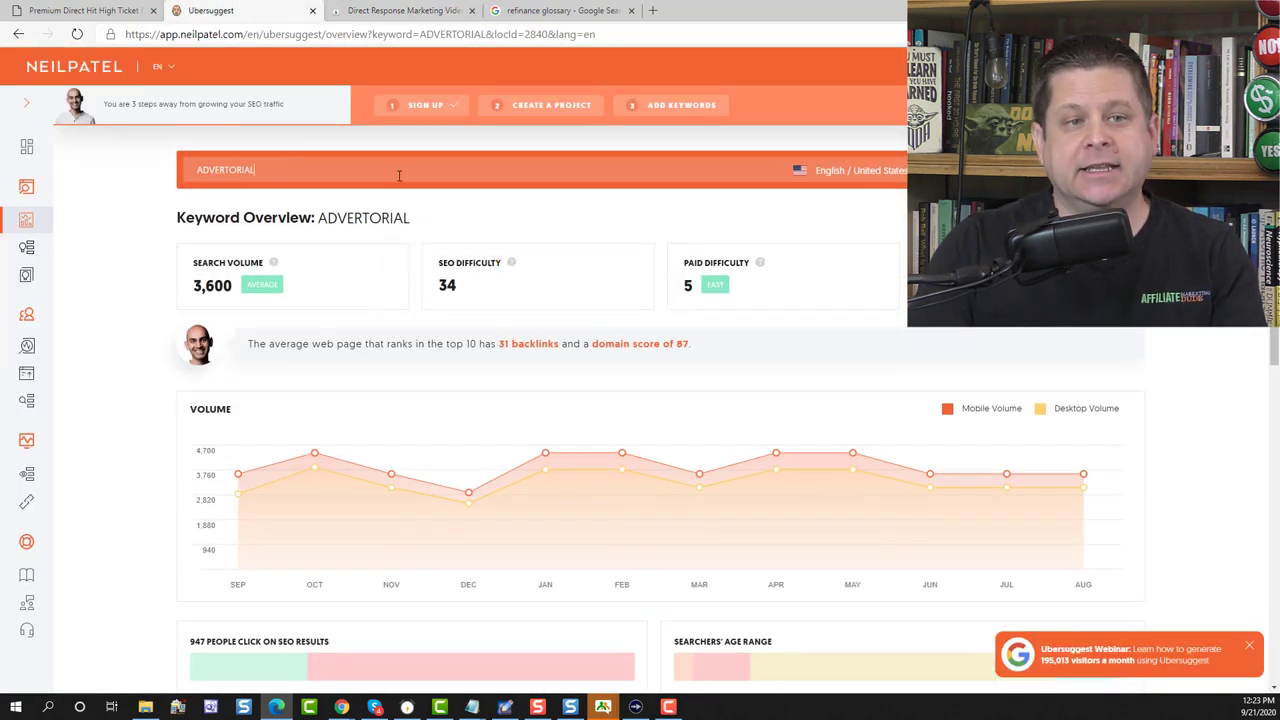
key("ctrl+v")
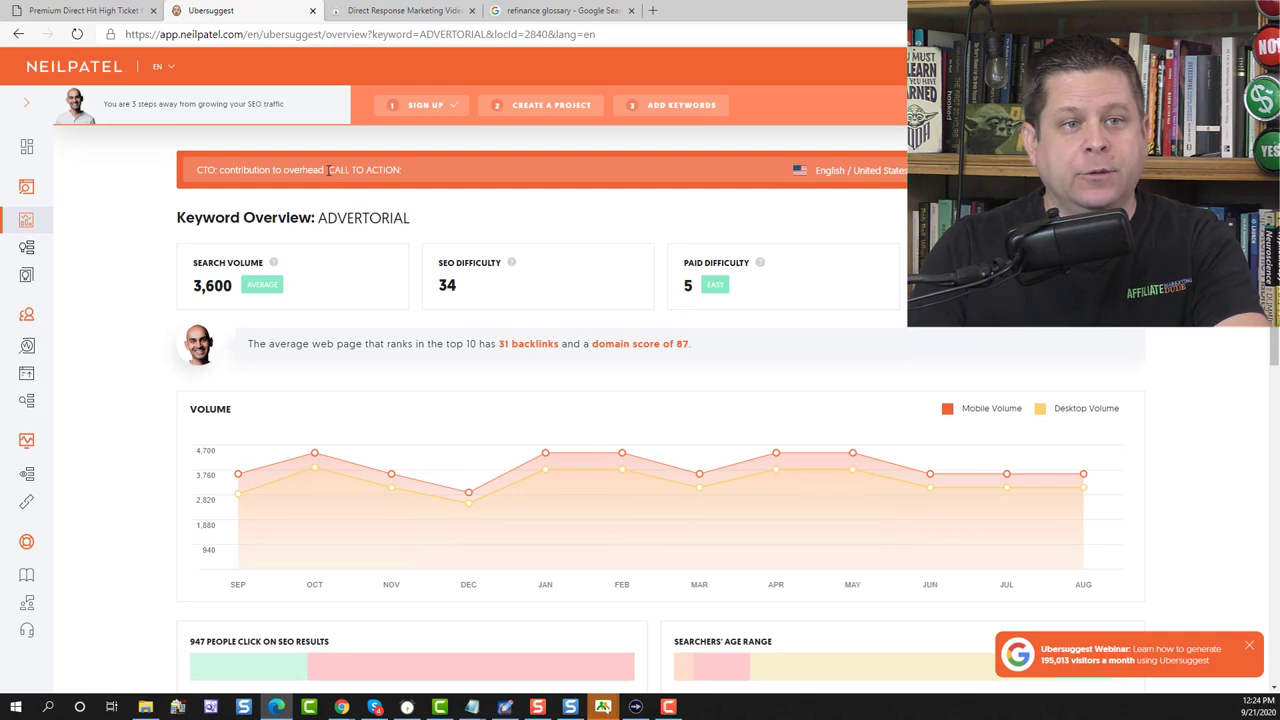
left_click_drag(328, 170, 196, 170)
key("BackSpace")
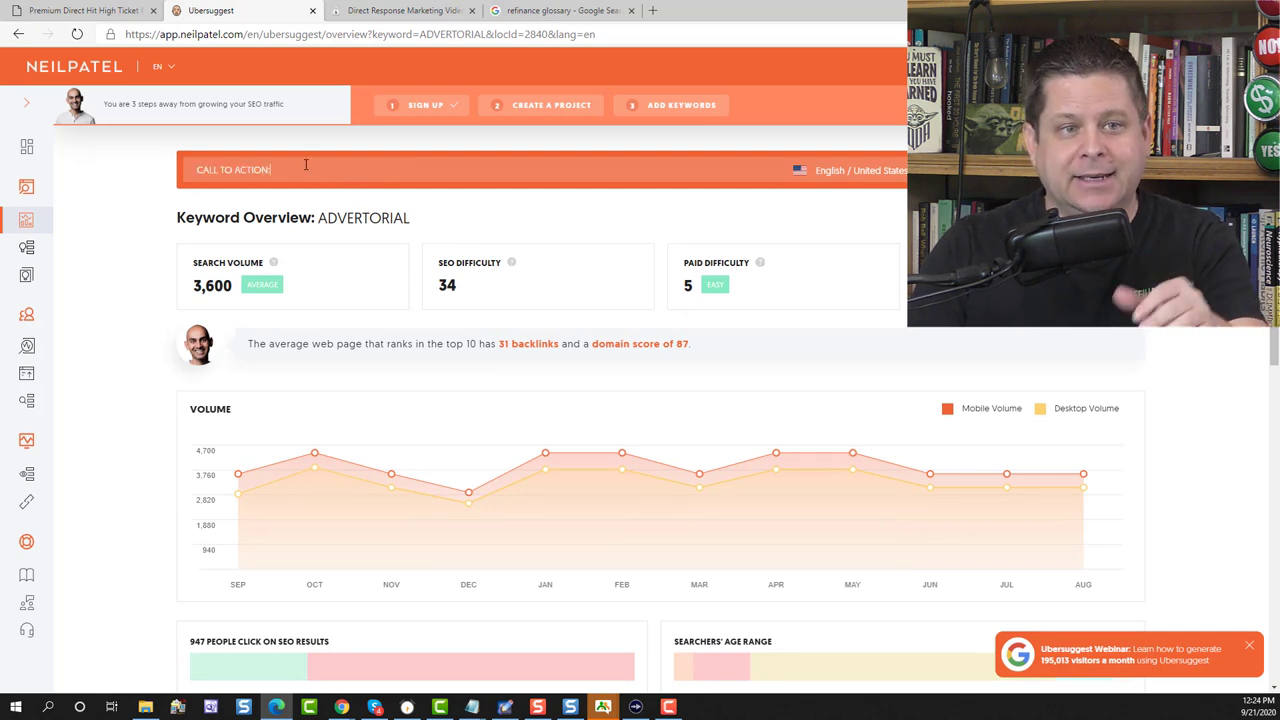
key("Return")
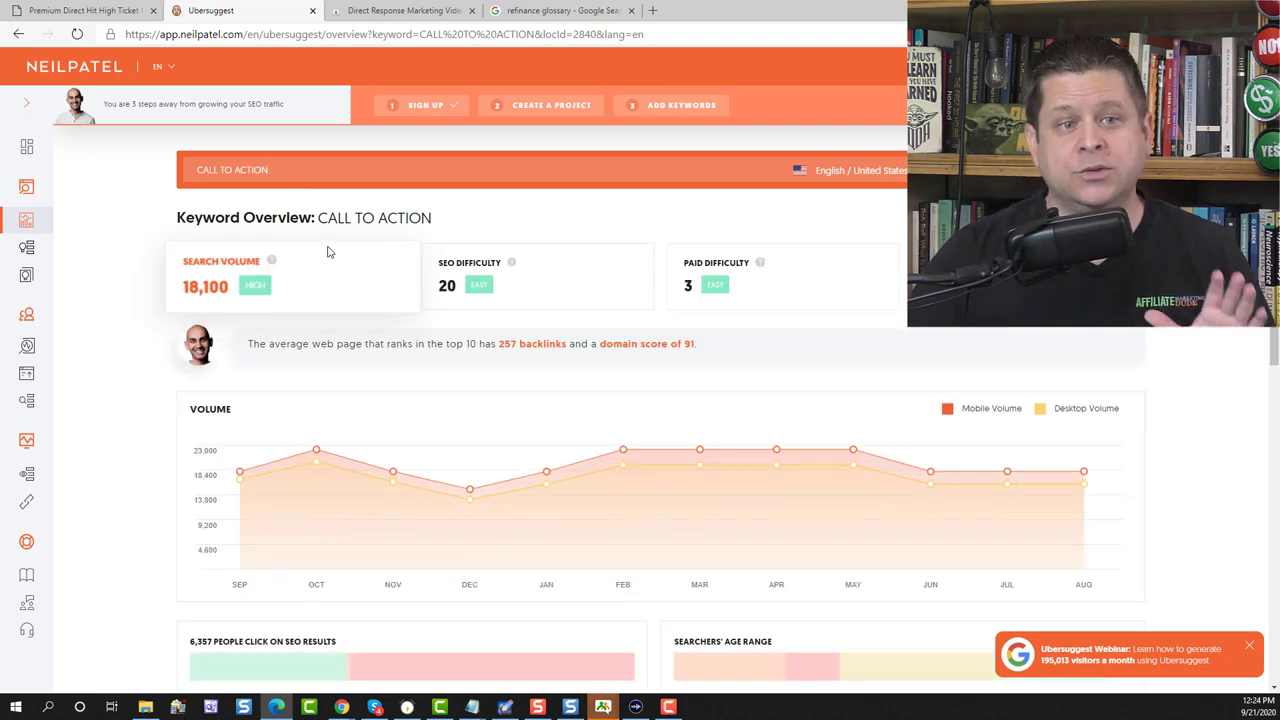
scroll(330, 260, "down", 4)
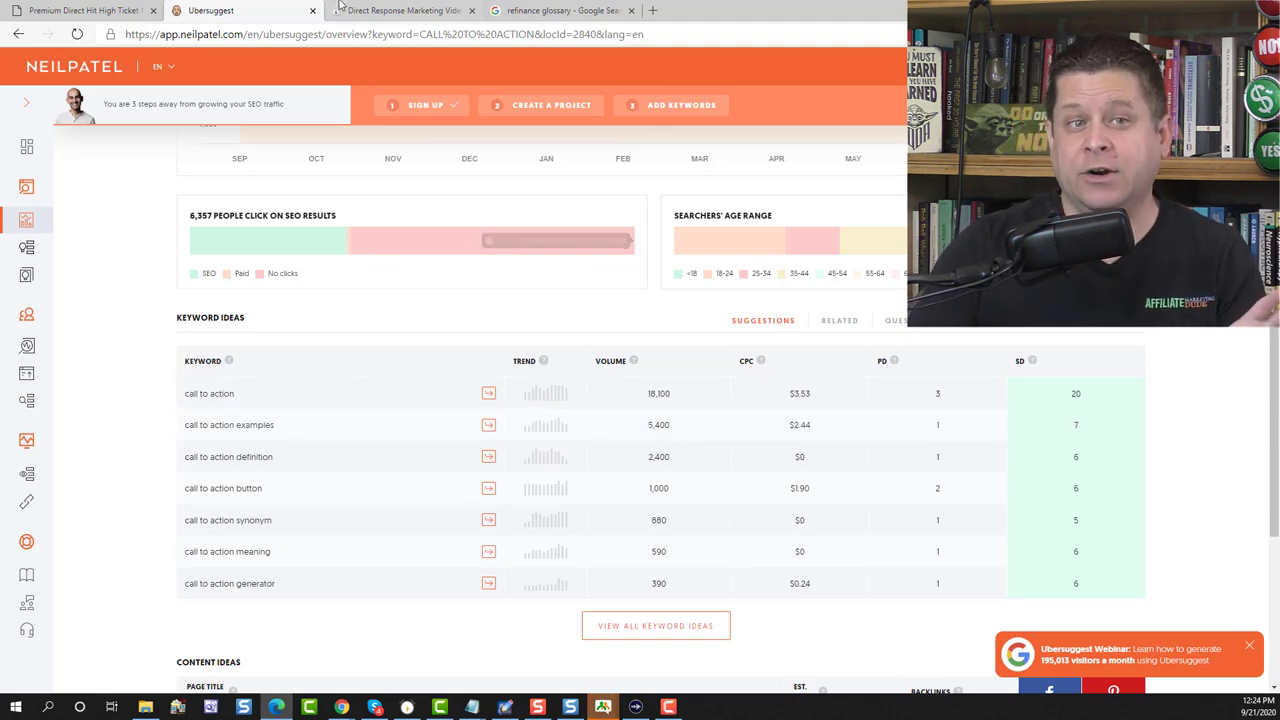
Copy the term "SOCIAL PROOF" from further down the Direct Response Marketing glossary
left_click(373, 10)
scroll(493, 468, "down", 8)
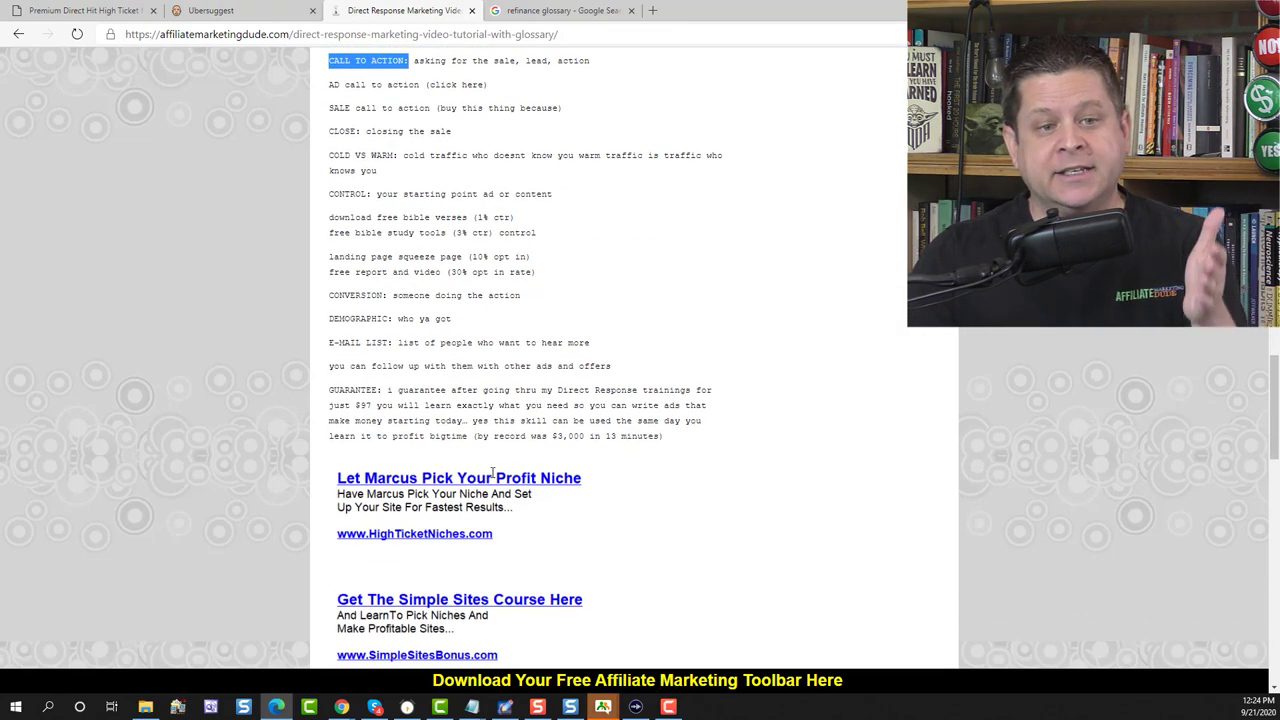
scroll(491, 470, "down", 1)
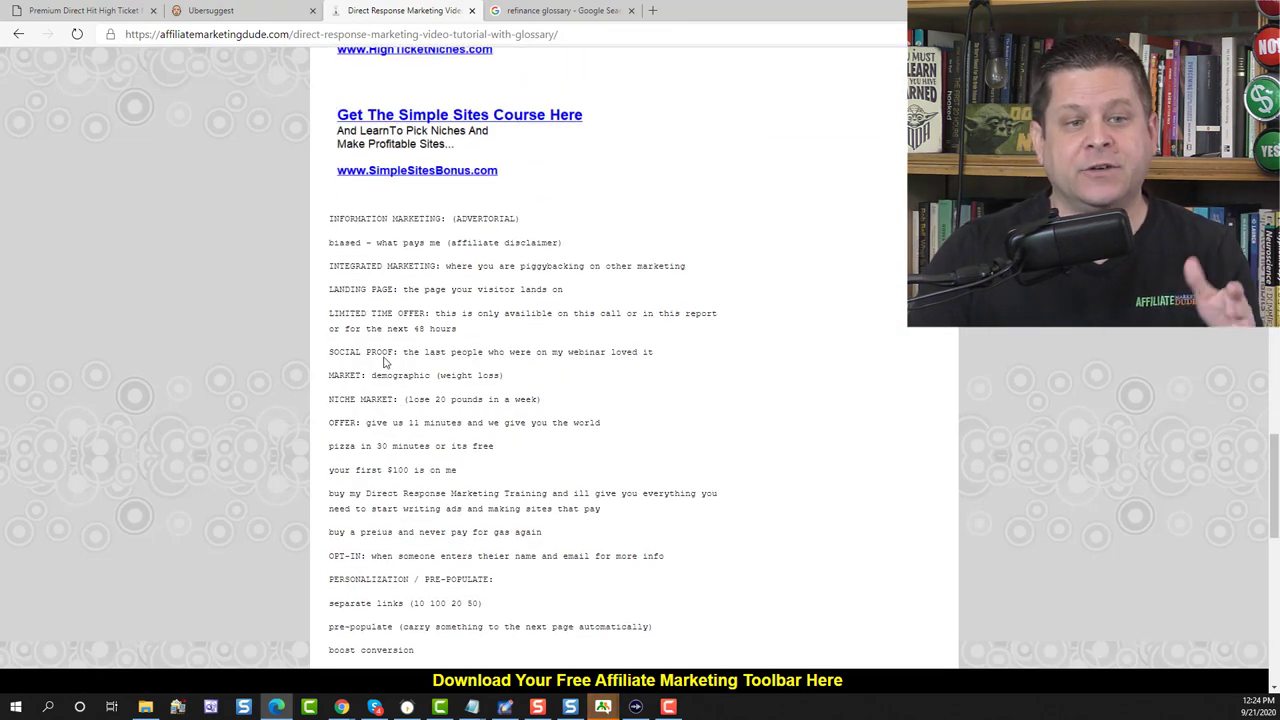
left_click_drag(397, 350, 331, 365)
key("ctrl+c")
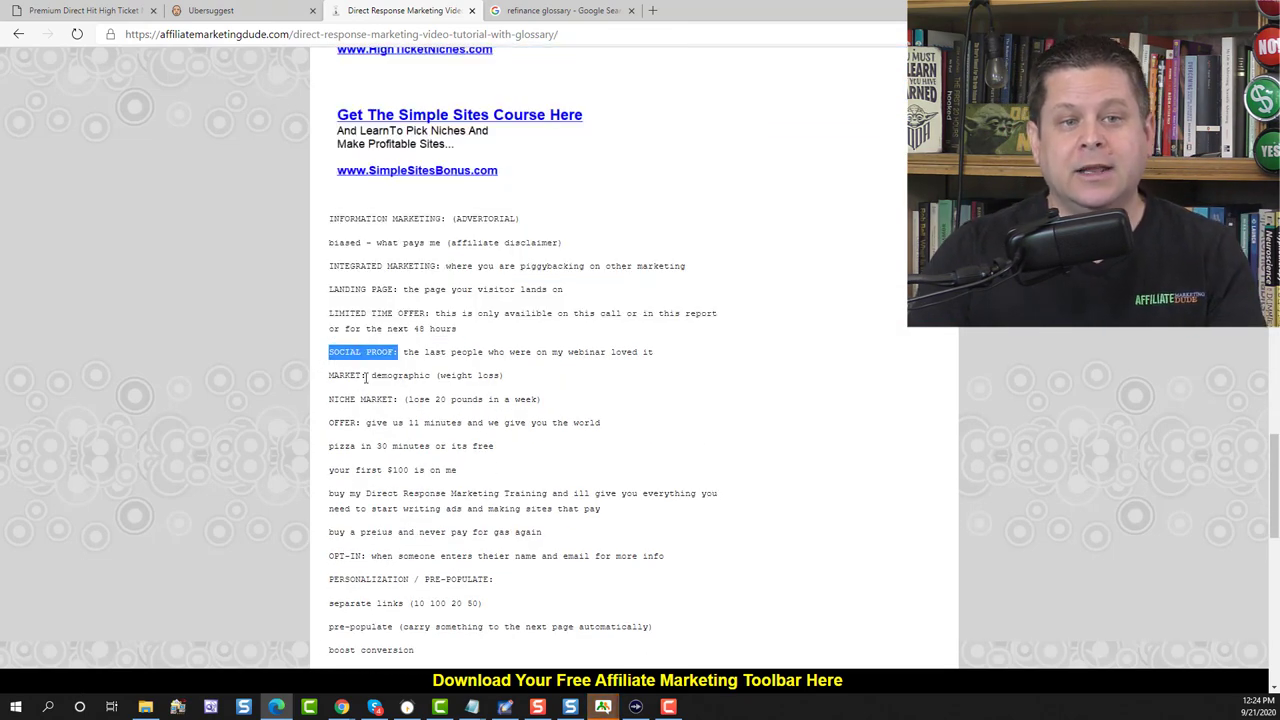
Run an Ubersuggest Keyword Overview search for "SOCIAL PROOF" in place of the previous keyword
left_click(210, 10)
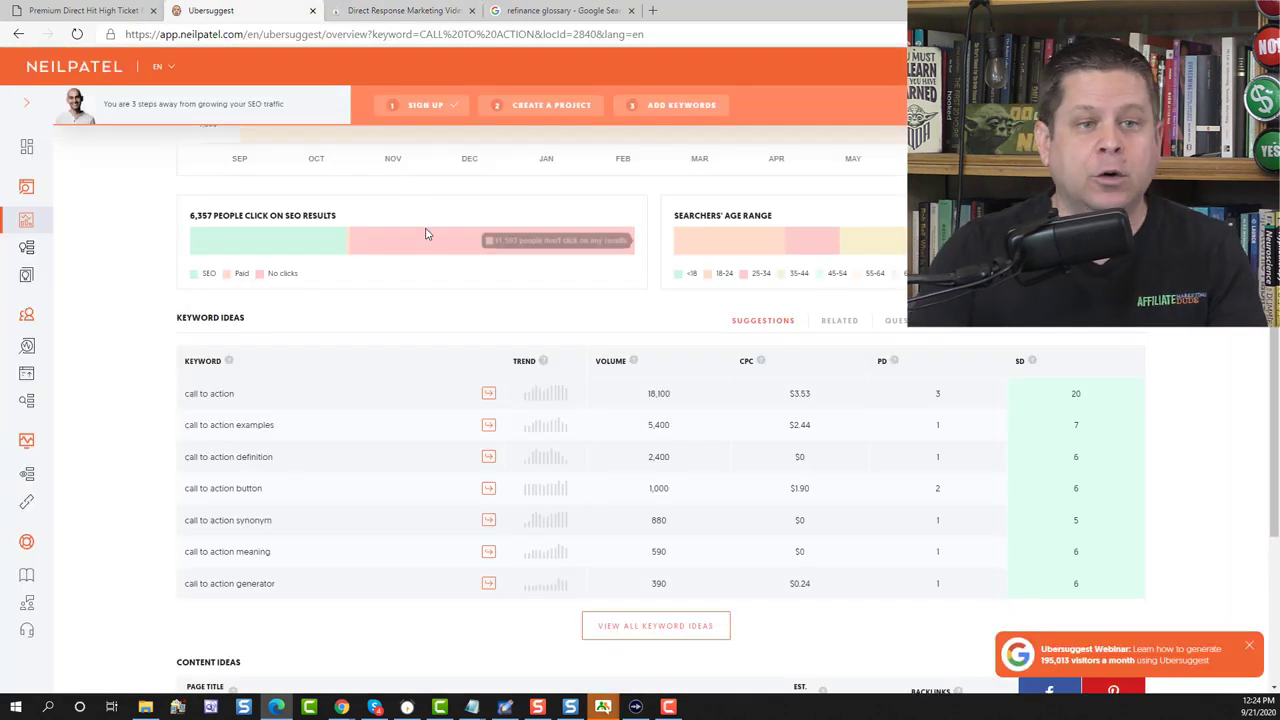
scroll(425, 233, "up", 5)
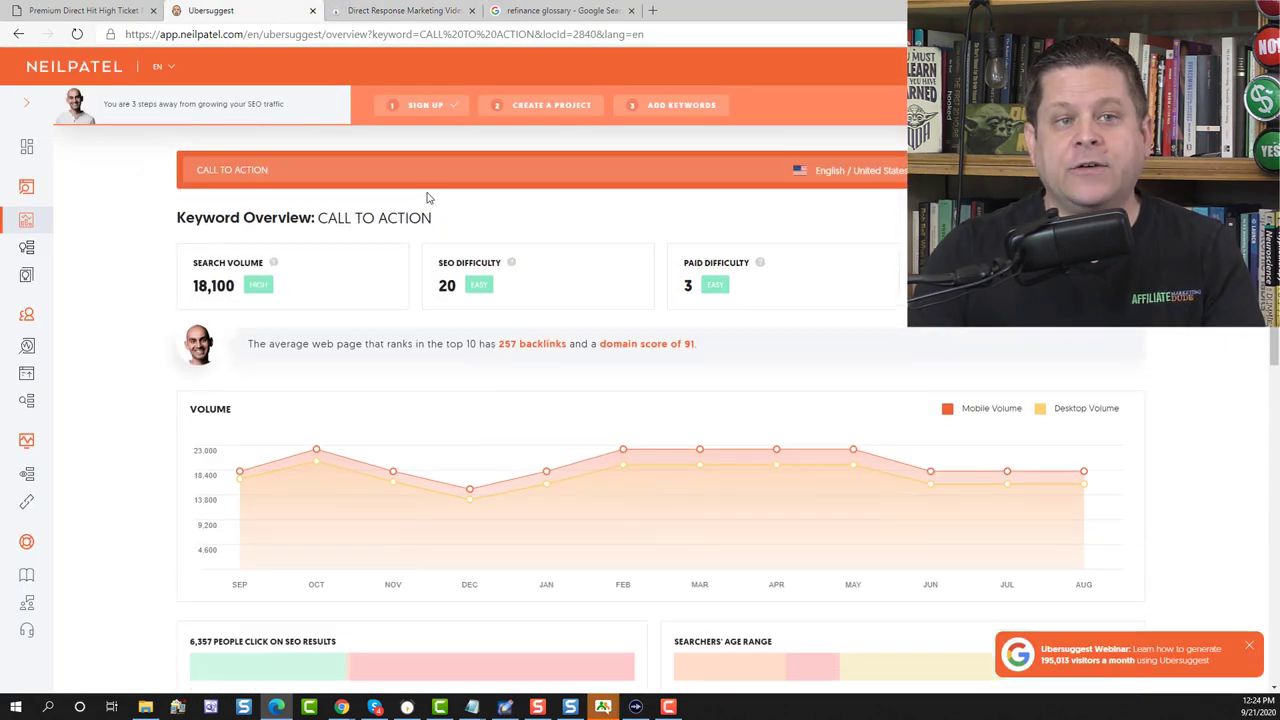
left_click_drag(428, 182, 88, 185)
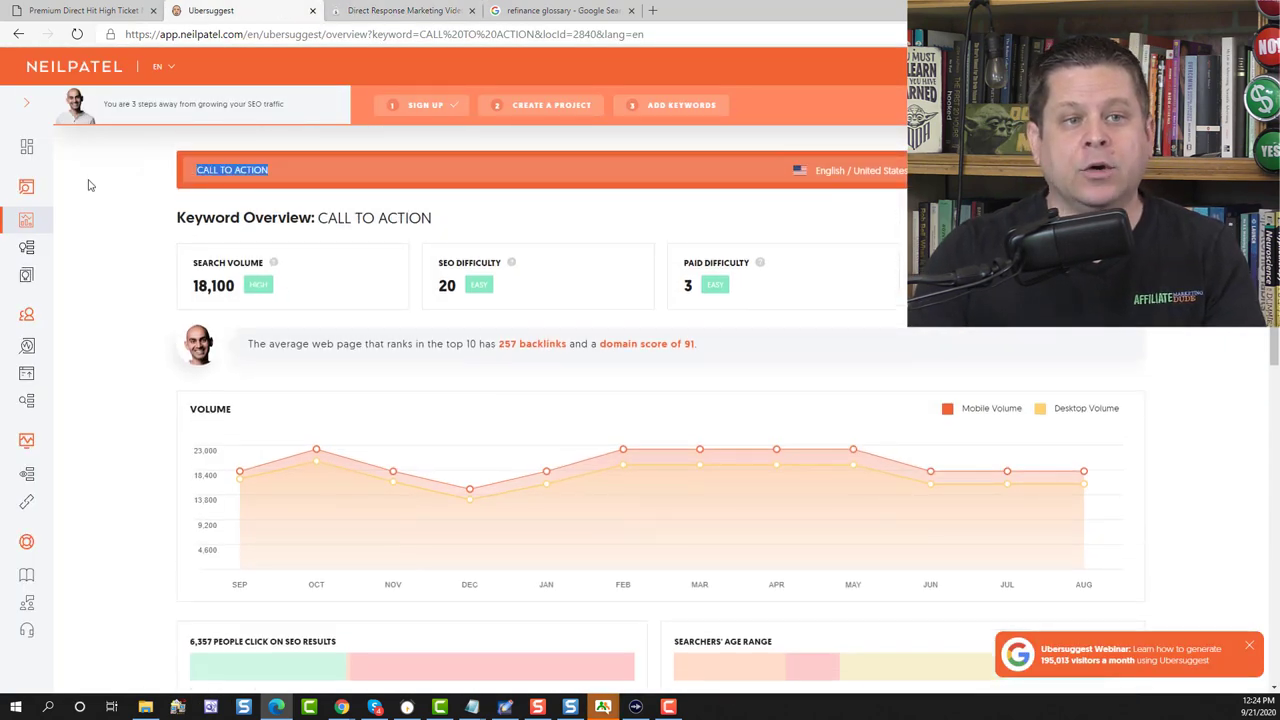
key("ctrl+v")
key("Return")
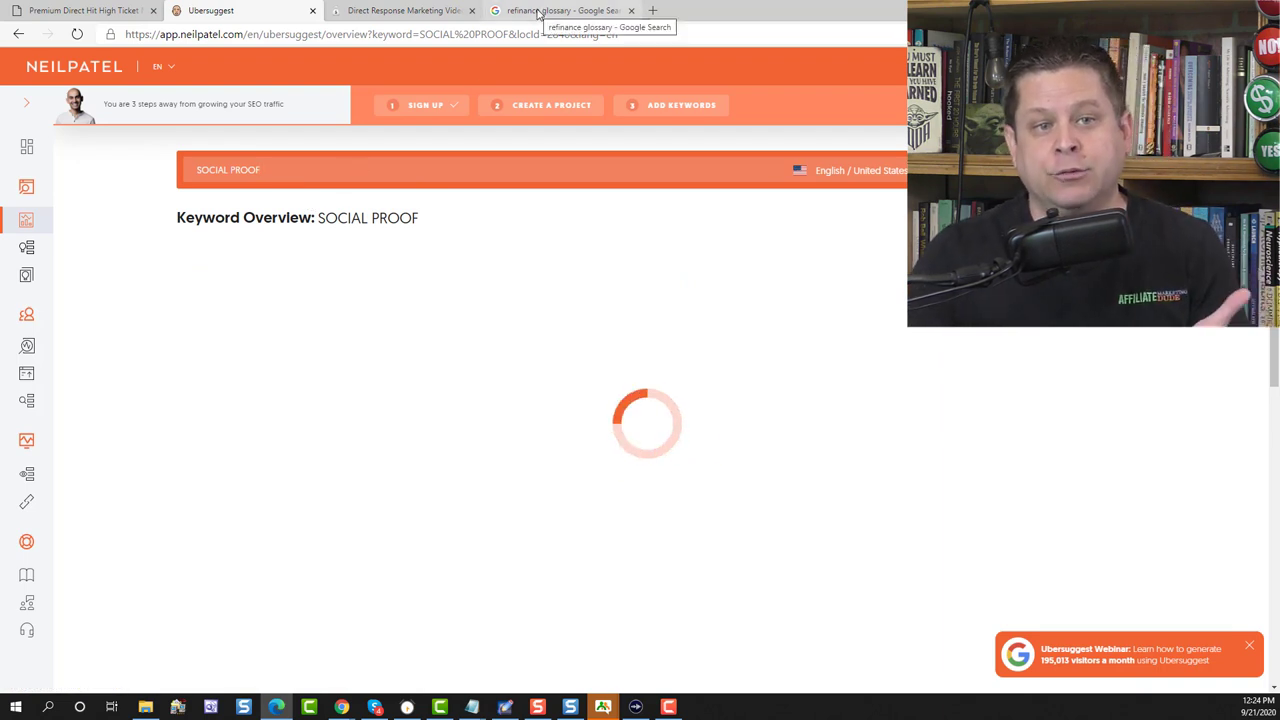
Open Bank of America's mortgage glossary from the "refinance glossary" Google results, browse its terms and copy "Buydown"
left_click(538, 12)
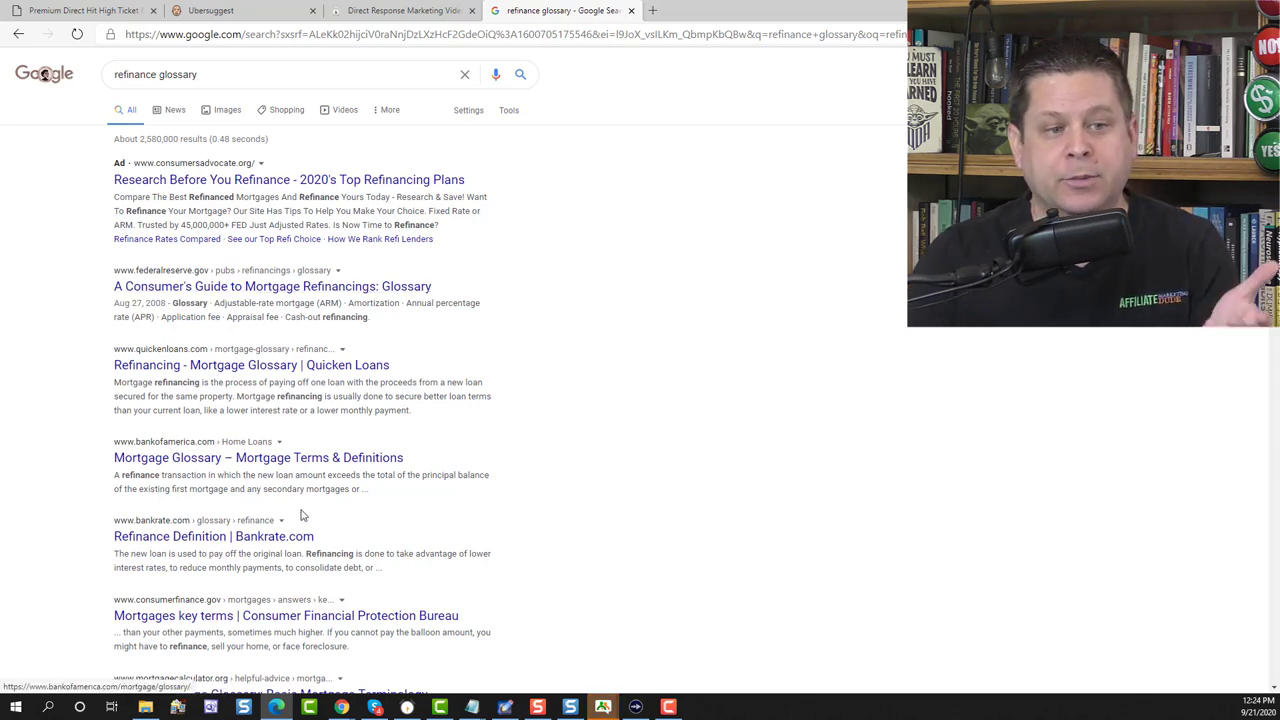
left_click(286, 456)
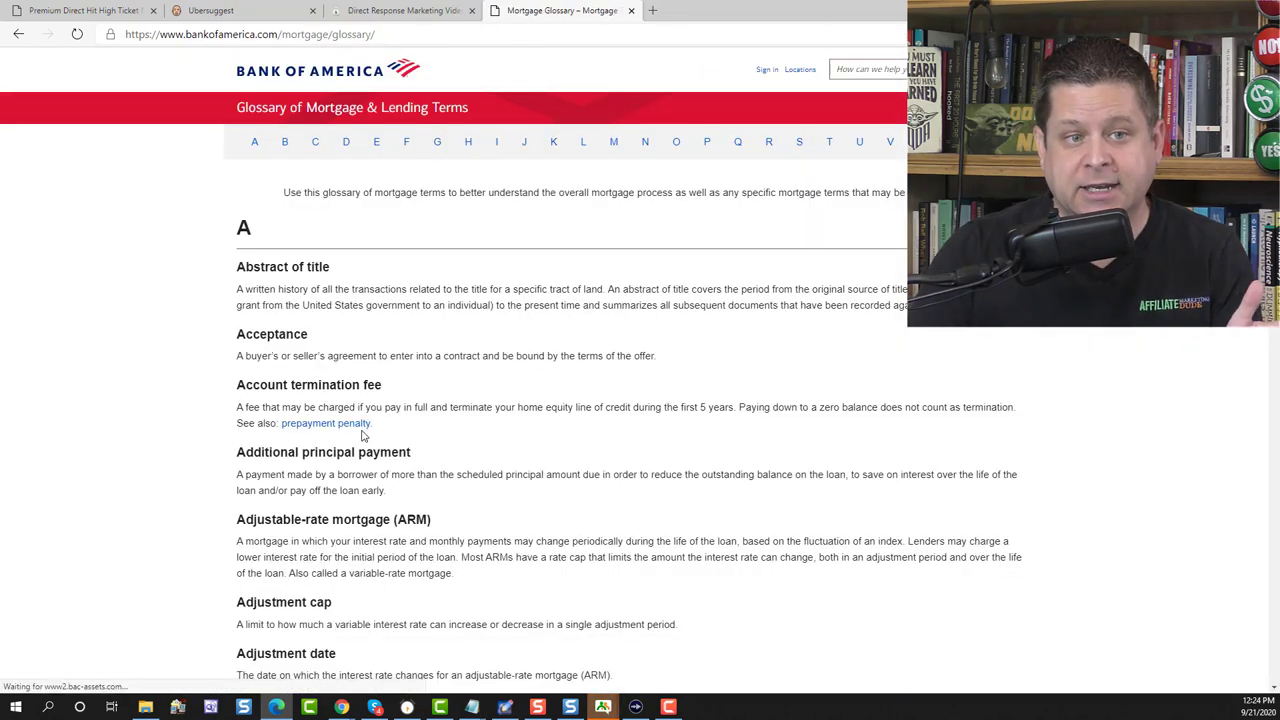
scroll(375, 420, "down", 3)
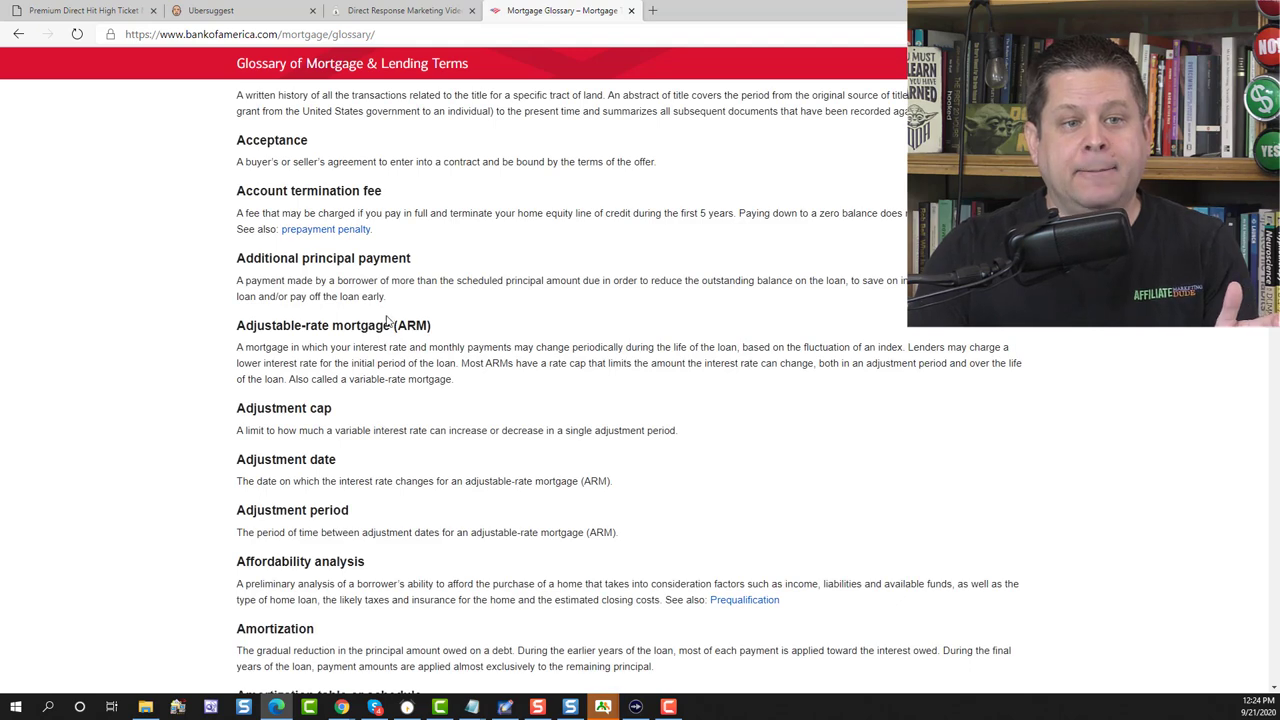
left_click_drag(390, 325, 243, 322)
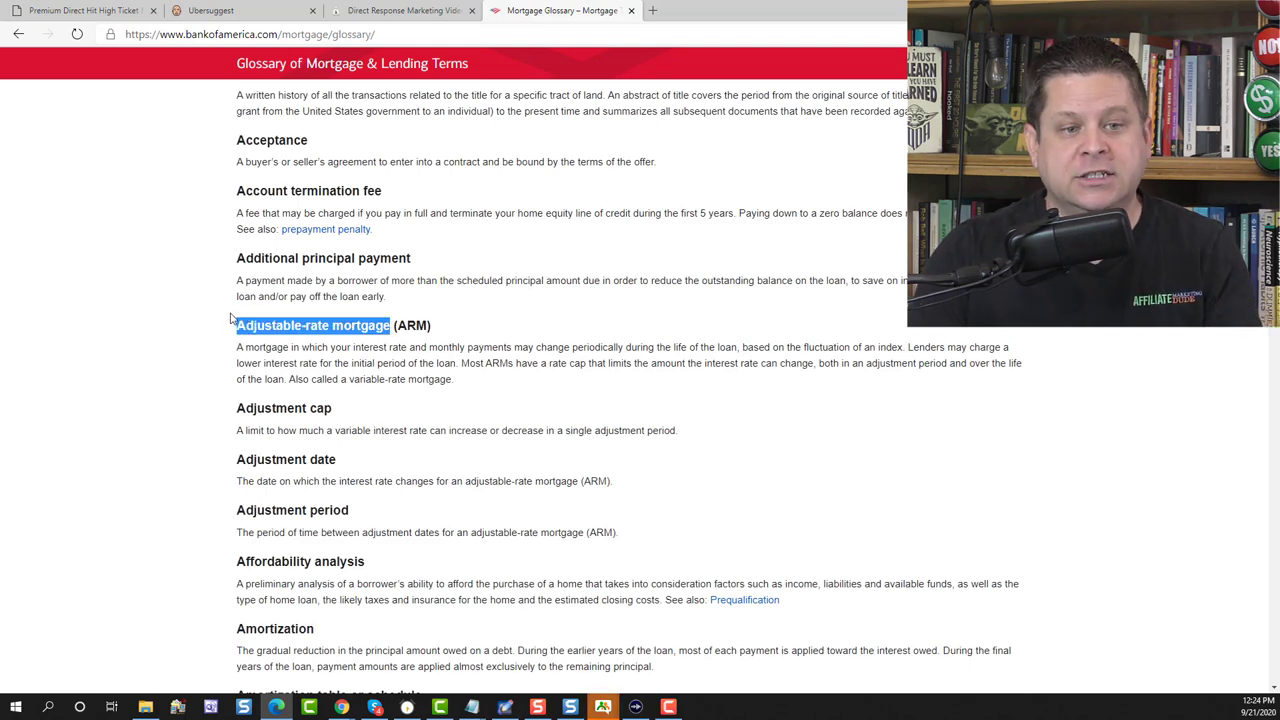
scroll(360, 346, "down", 3)
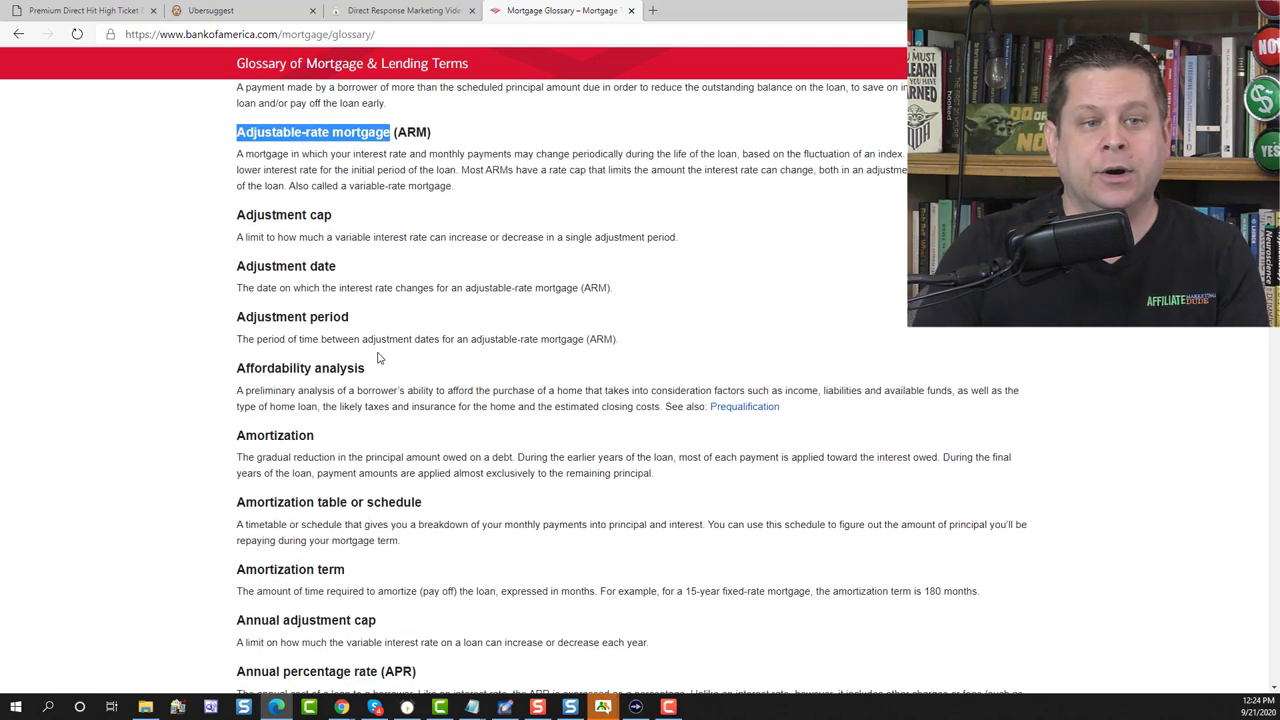
scroll(362, 330, "down", 1)
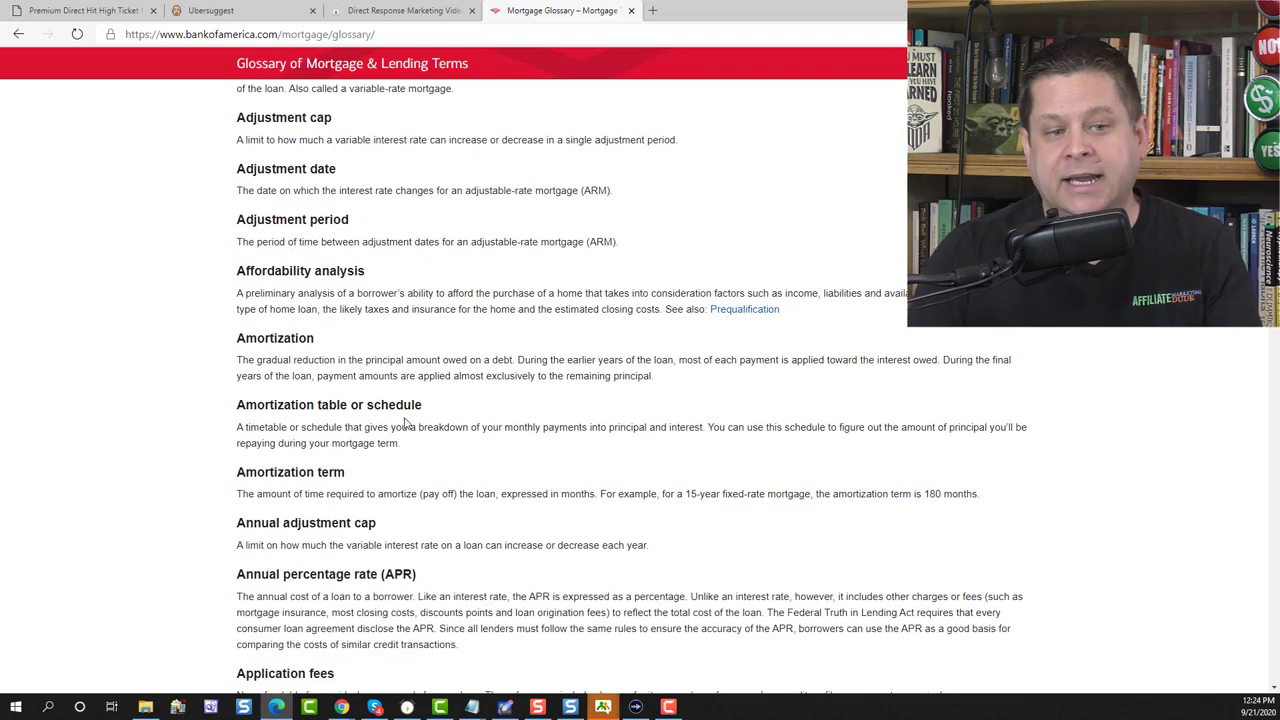
scroll(340, 410, "down", 7)
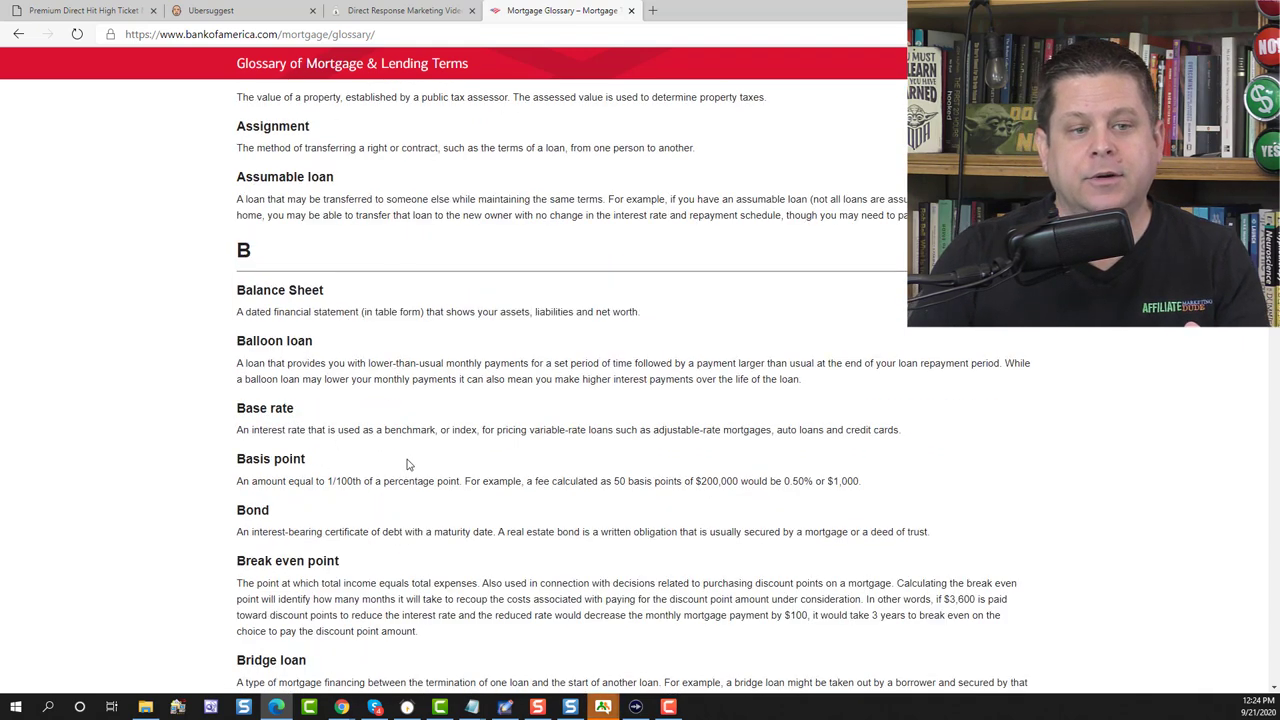
scroll(407, 464, "down", 3)
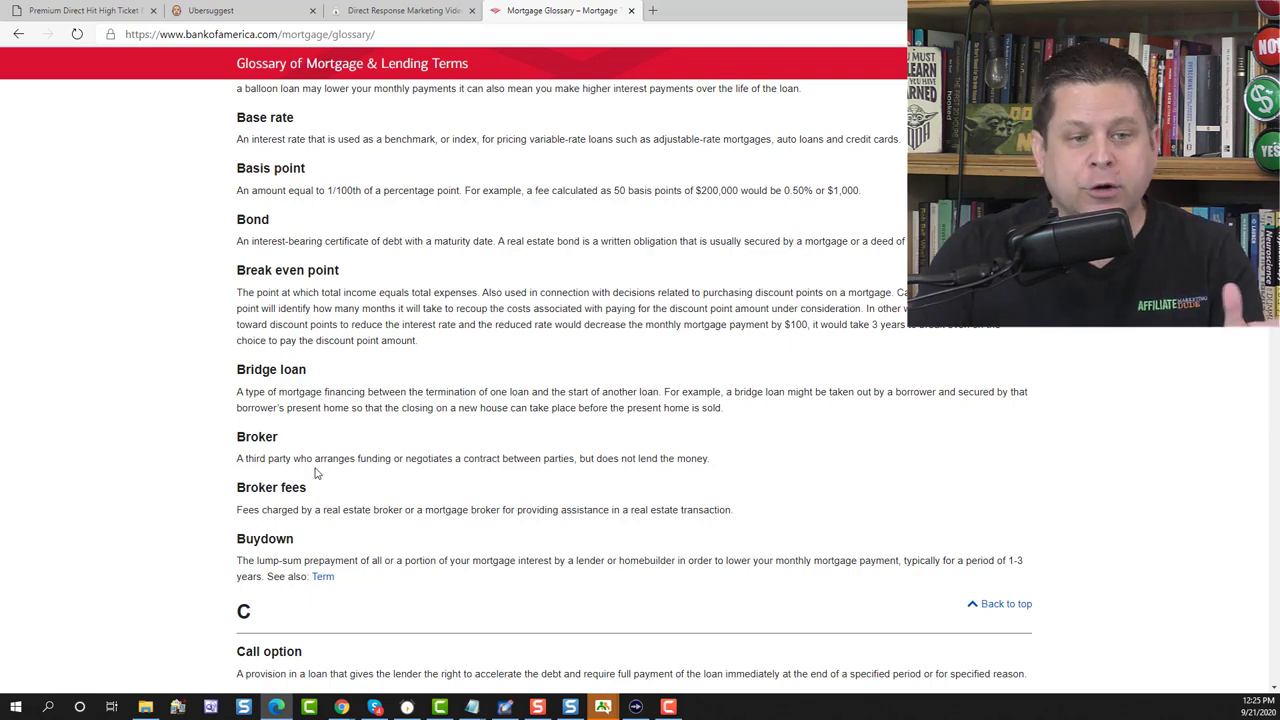
scroll(316, 473, "down", 1)
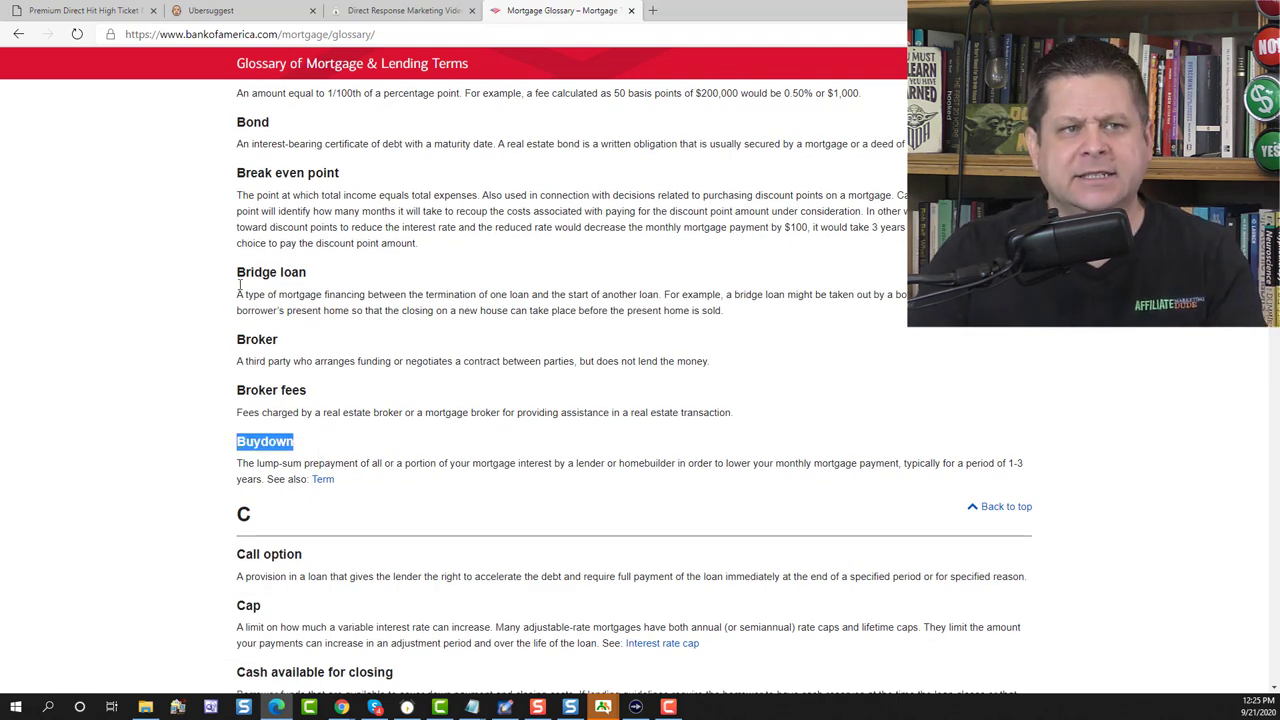
Check the social proof keyword ideas in Ubersuggest and run a Keyword Overview search for "Buydown rate"
left_click(210, 10)
scroll(437, 451, "down", 3)
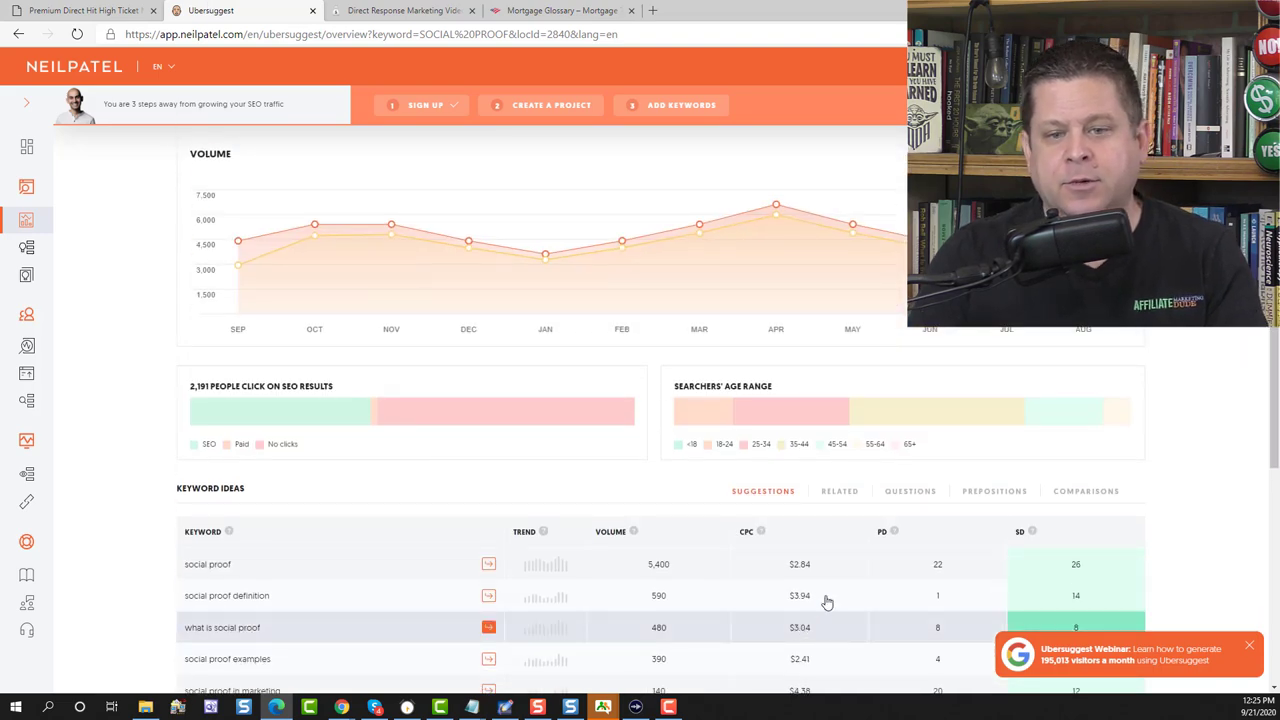
scroll(586, 486, "up", 3)
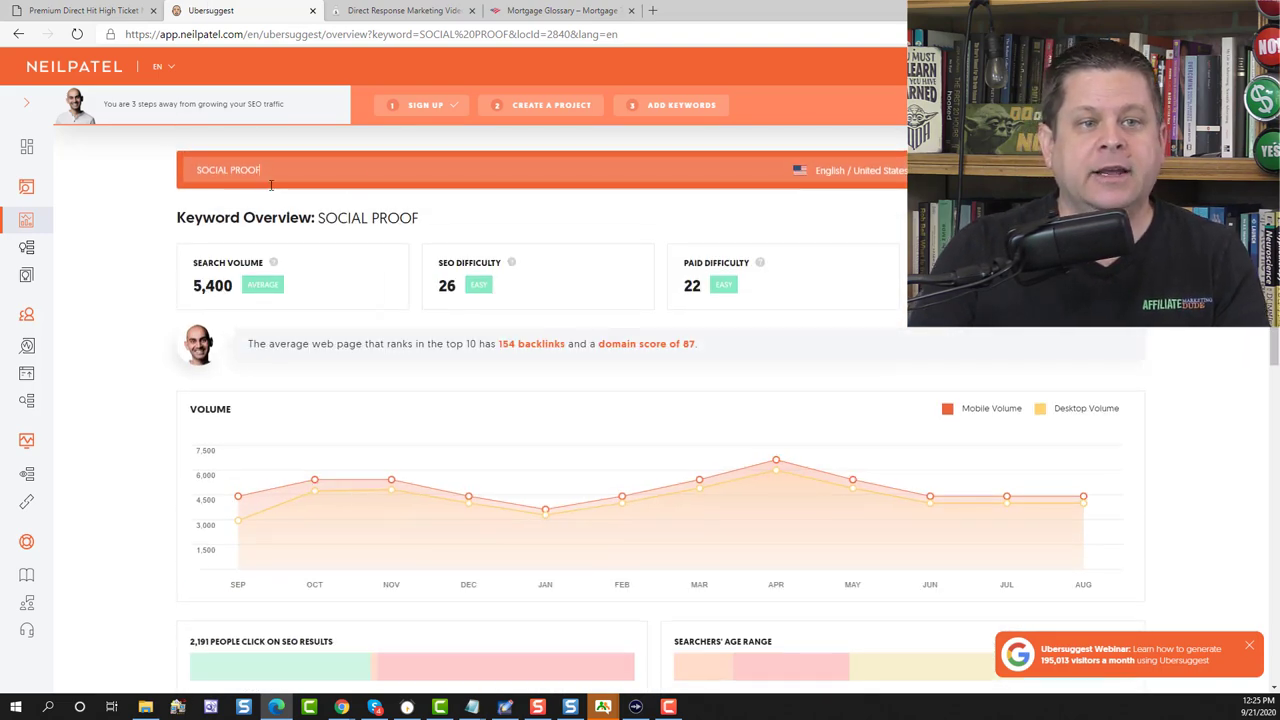
key("ctrl+a")
type("Buydown")
type("rate")
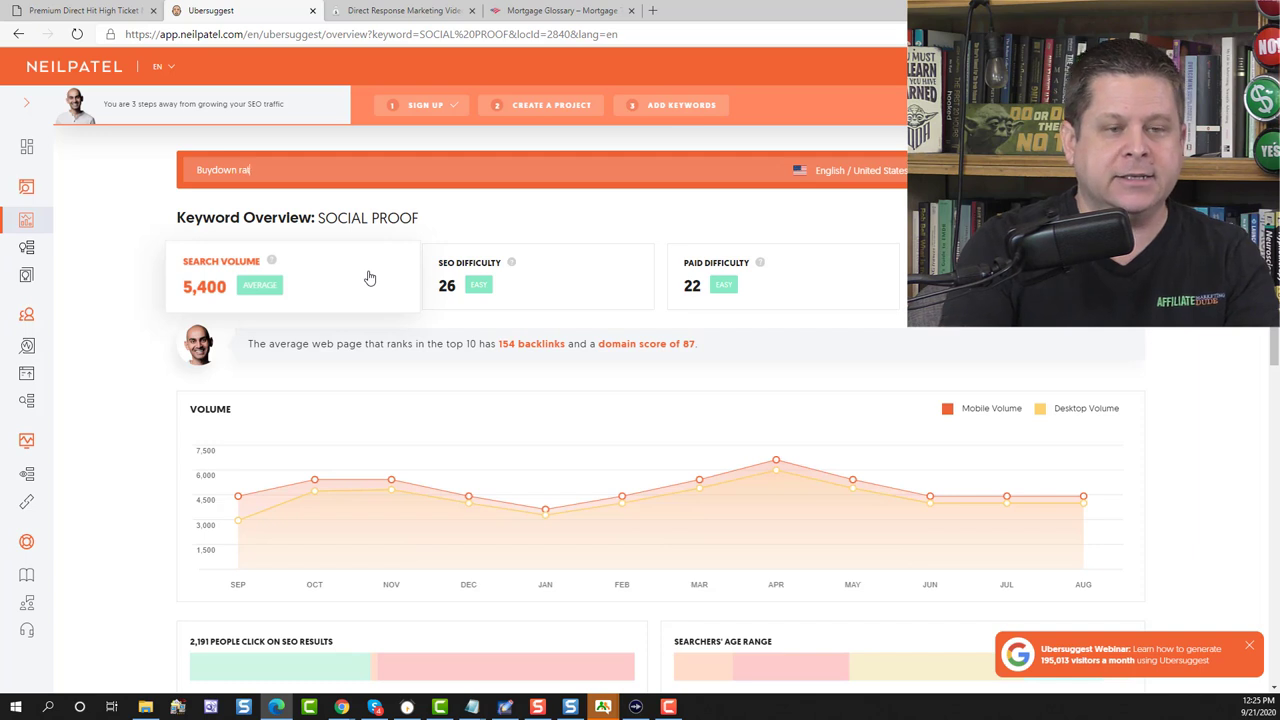
key("Return")
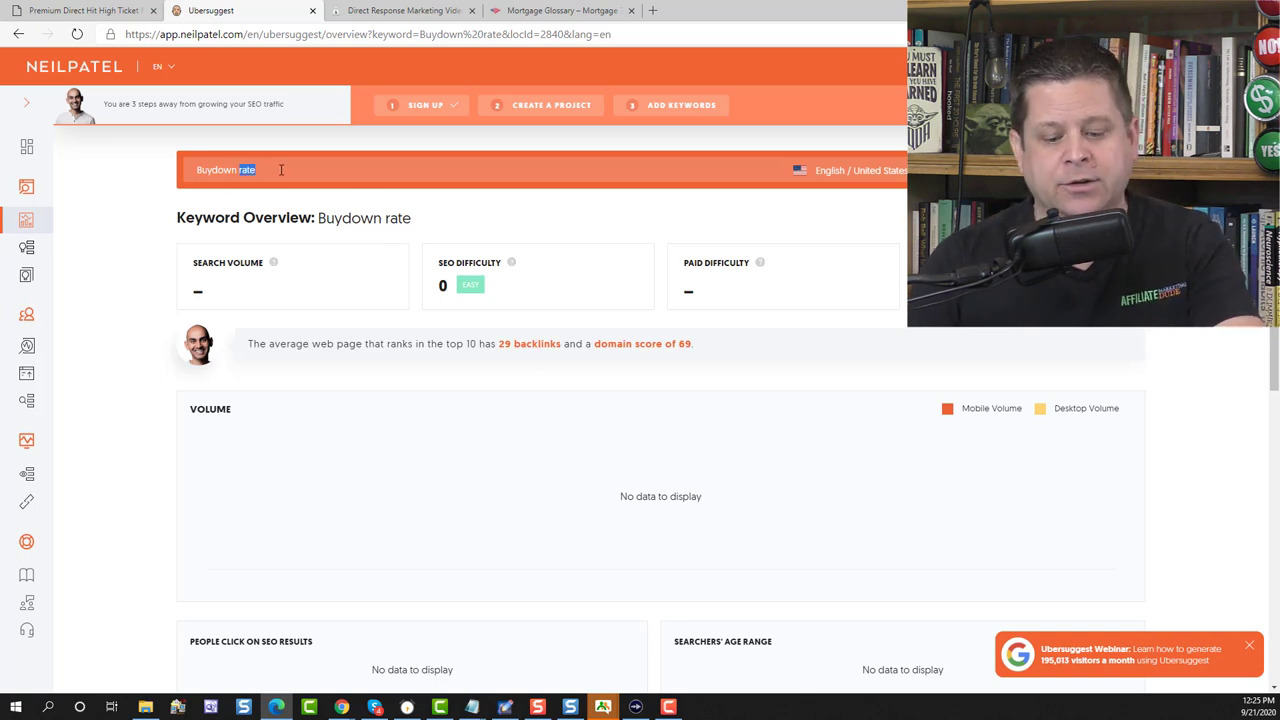
Search Ubersuggest for just "Buydown", browse the mortgage glossary's C terms meanwhile, and review the buydown keyword ideas
key("Return")
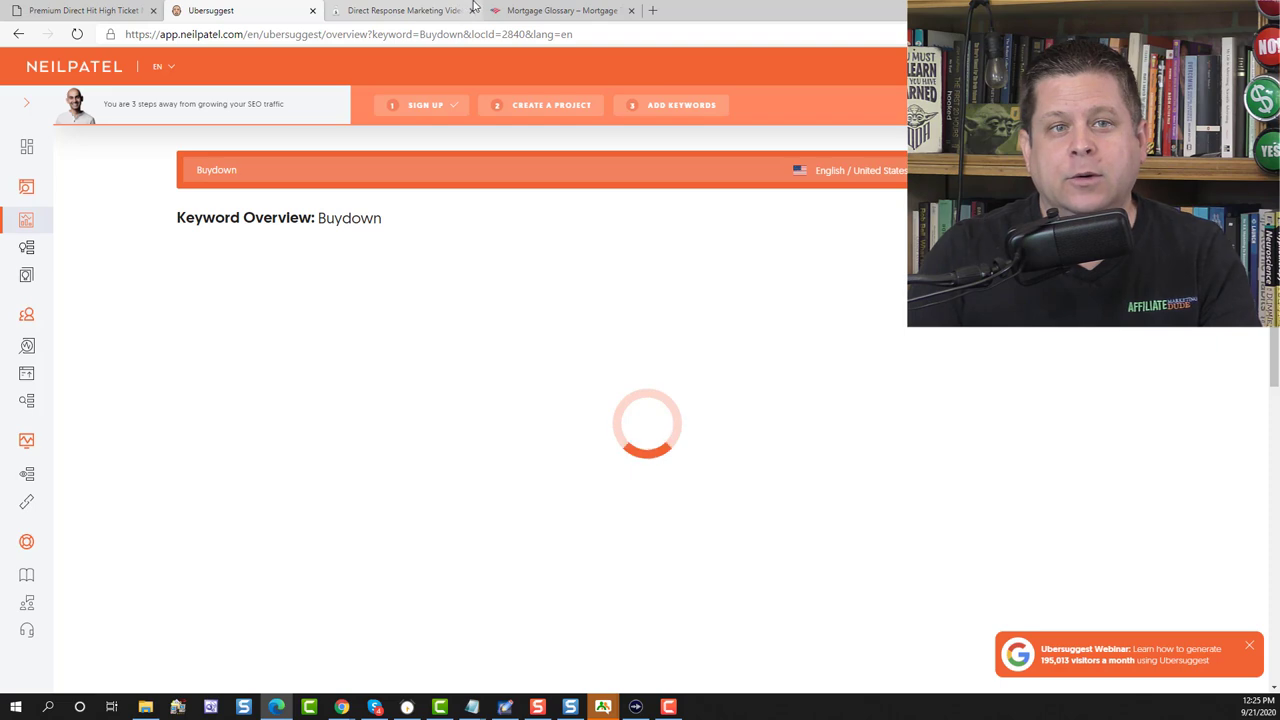
left_click(515, 12)
scroll(522, 312, "down", 4)
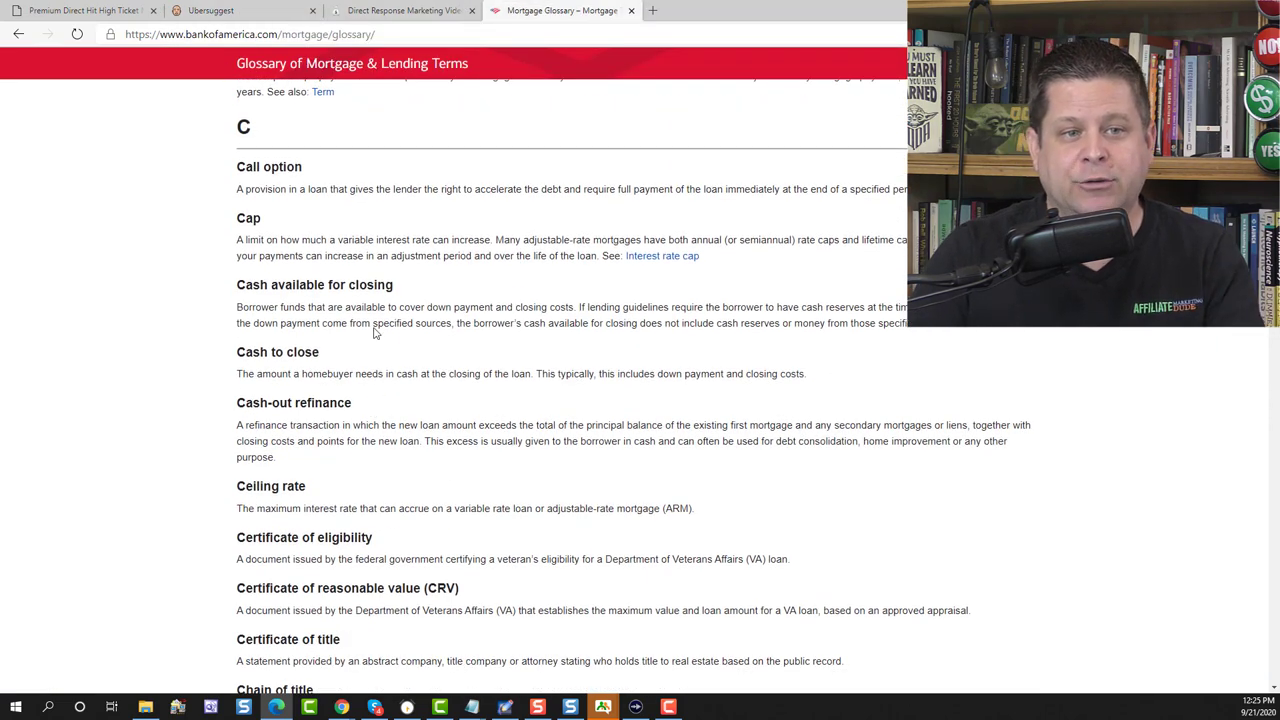
left_click(210, 10)
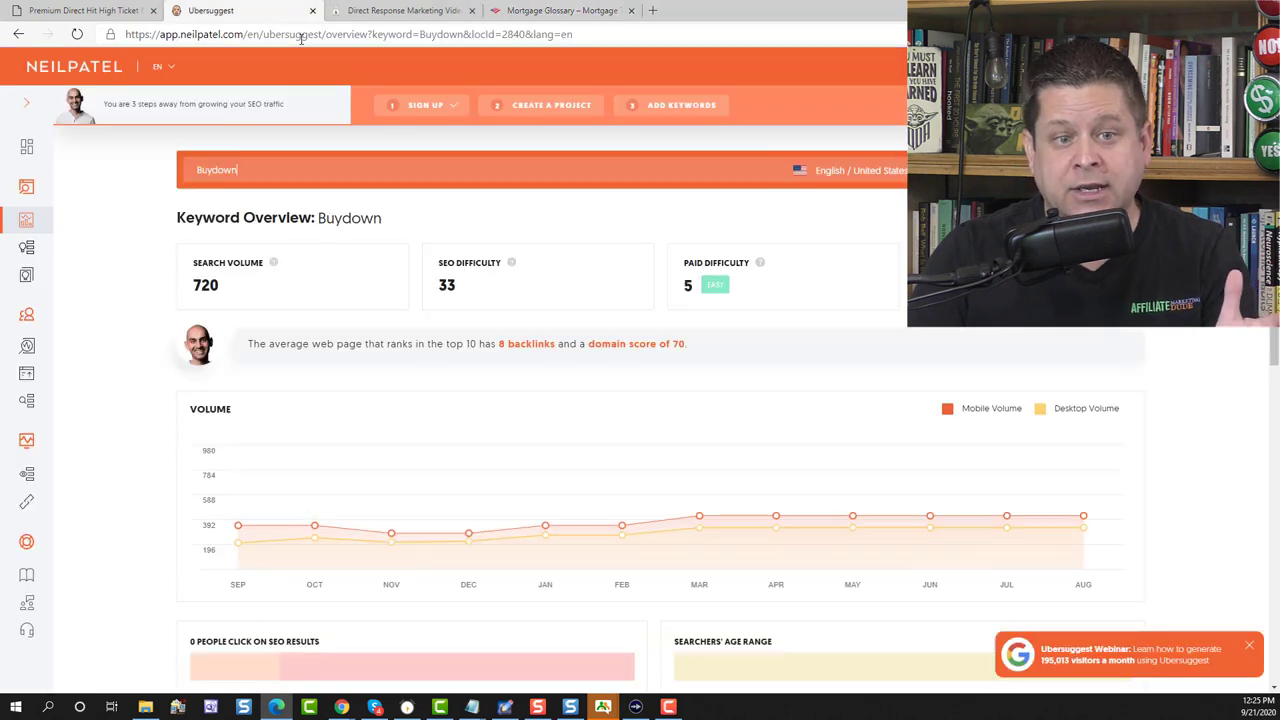
scroll(445, 446, "down", 3)
scroll(446, 443, "down", 1)
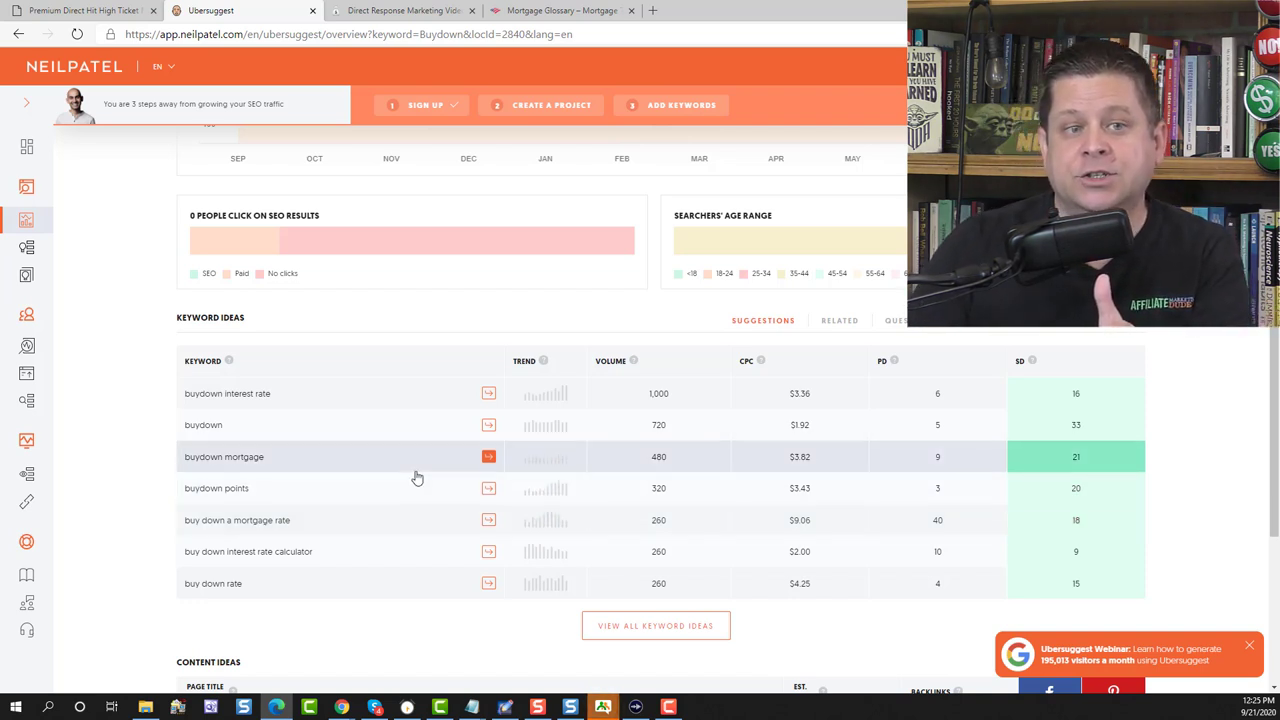
Run an Ubersuggest Keyword Overview search for "closing cost" and review the keyword ideas with their volume and SEO difficulty
scroll(414, 480, "up", 5)
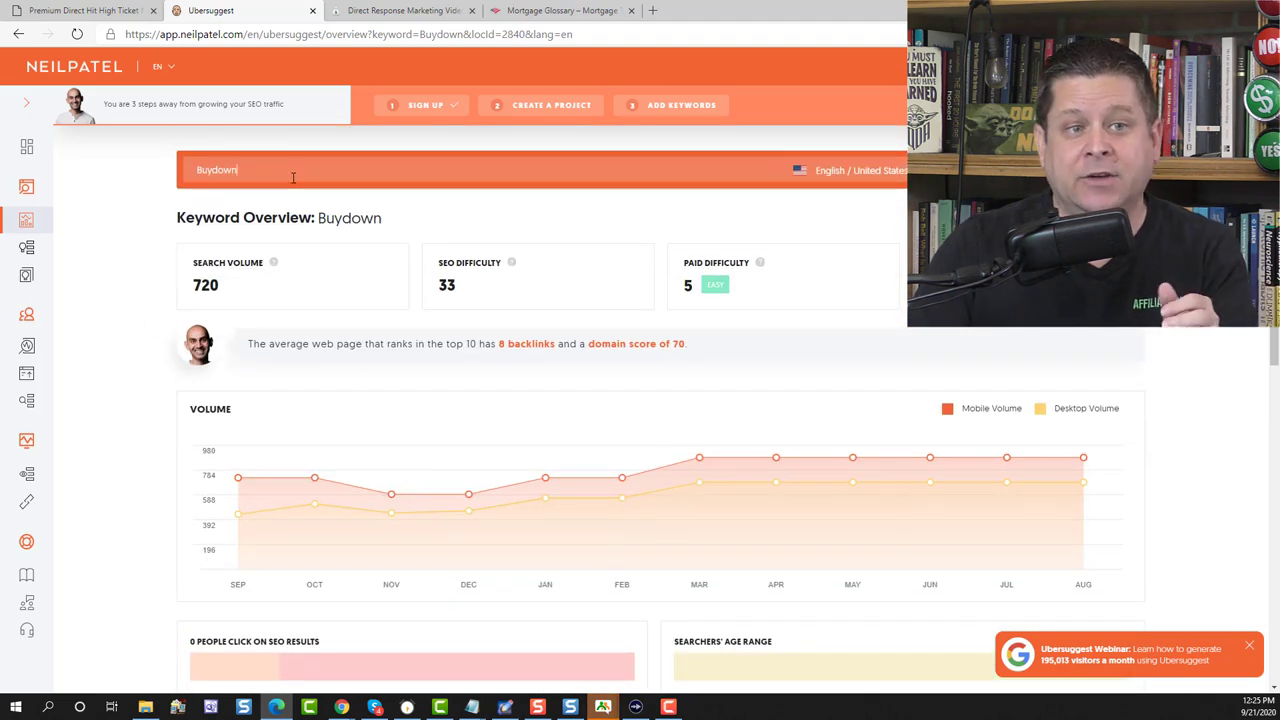
left_click_drag(293, 177, 42, 177)
type("dlosing cost")
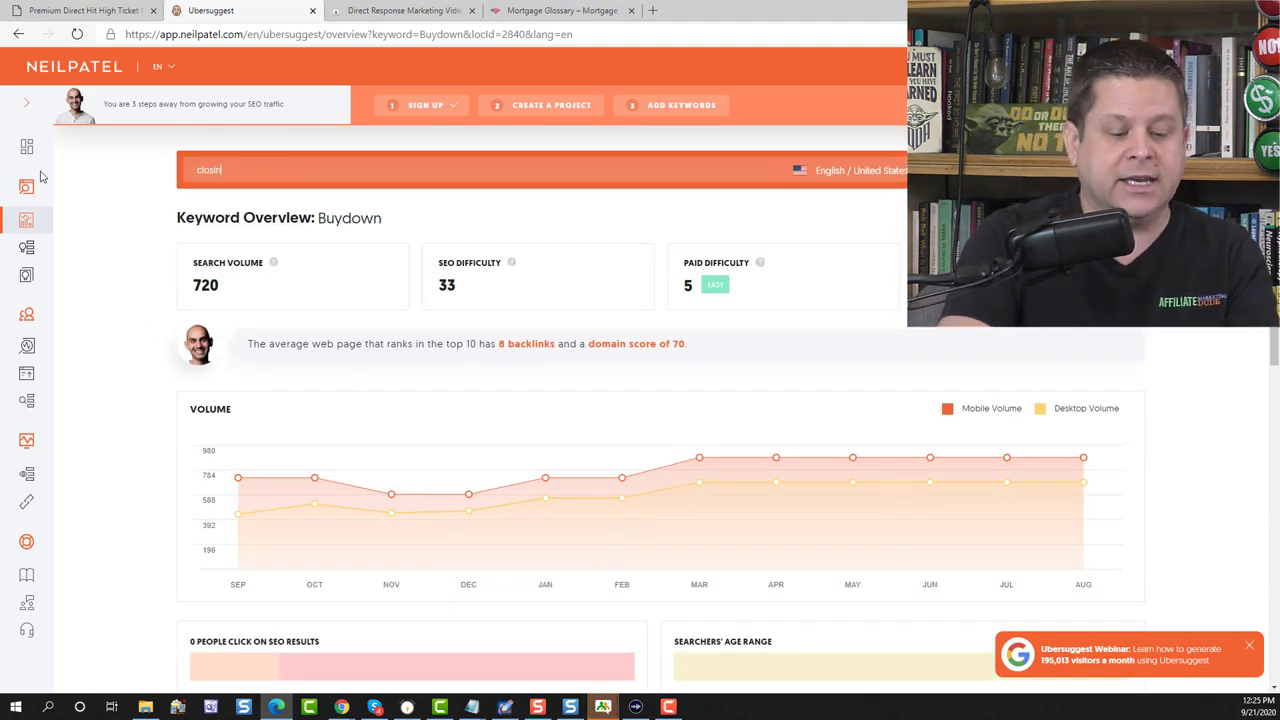
key("Return")
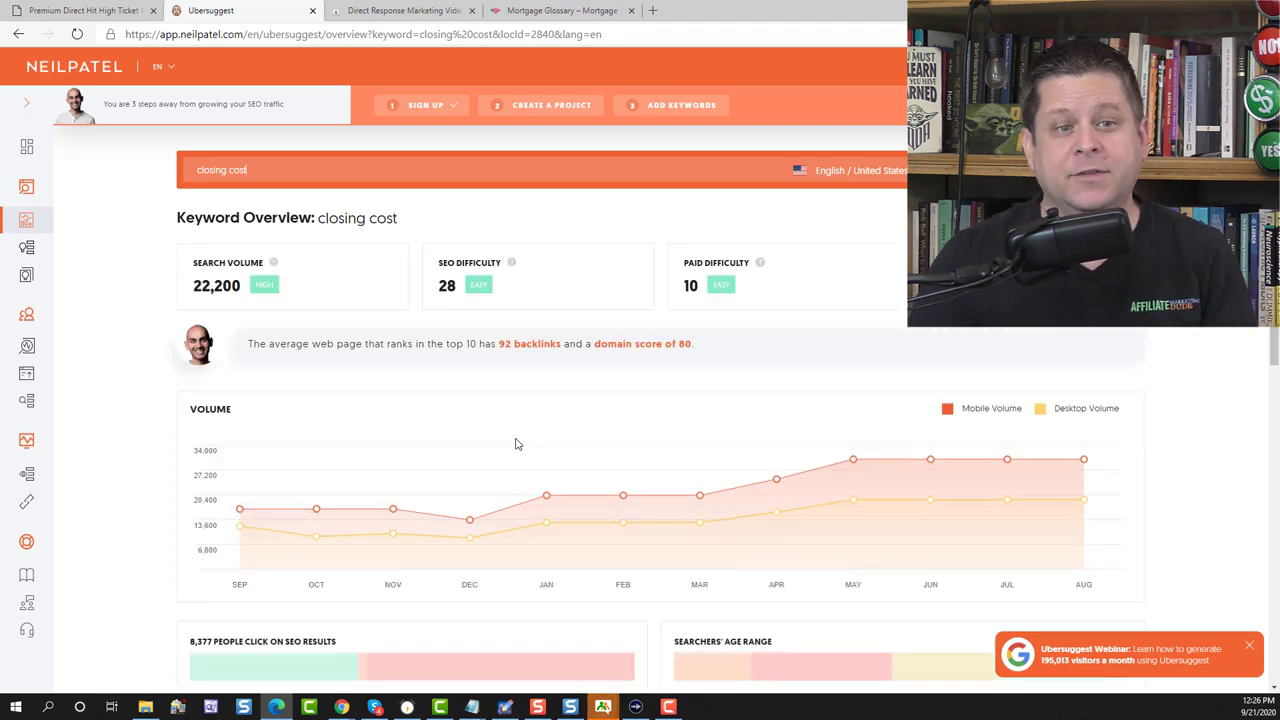
scroll(516, 444, "down", 3)
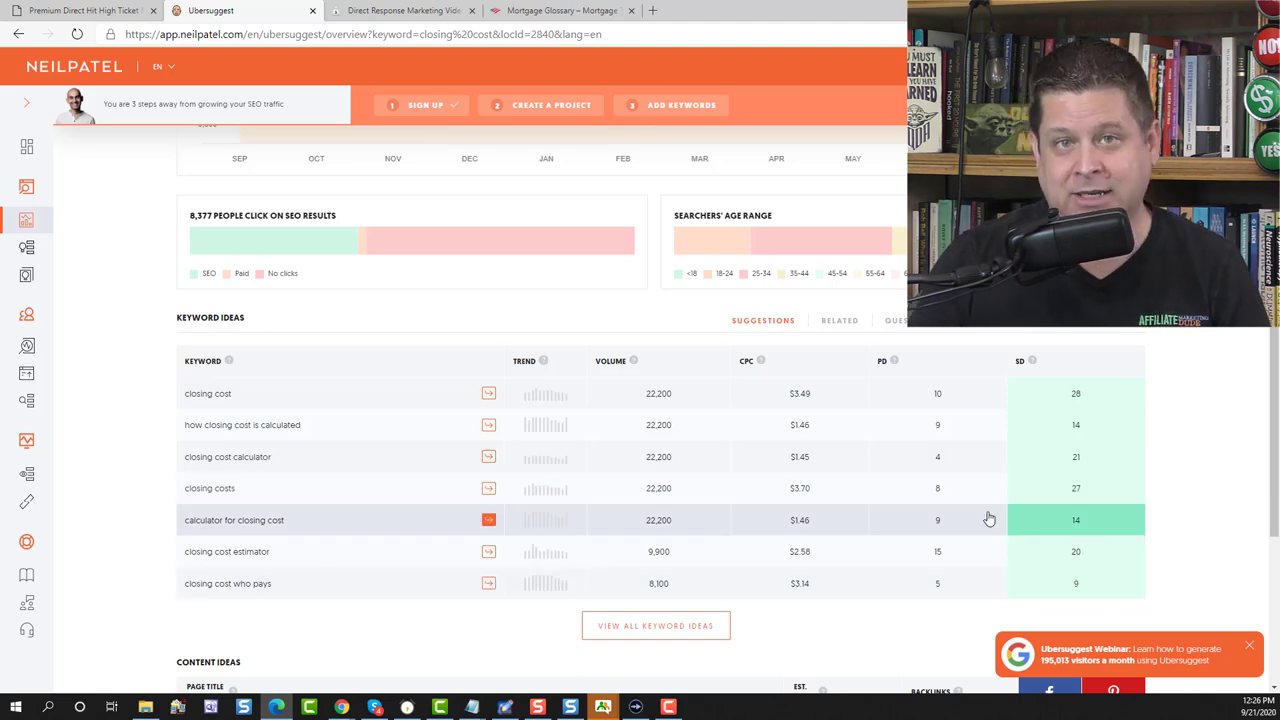
scroll(920, 491, "up", 4)
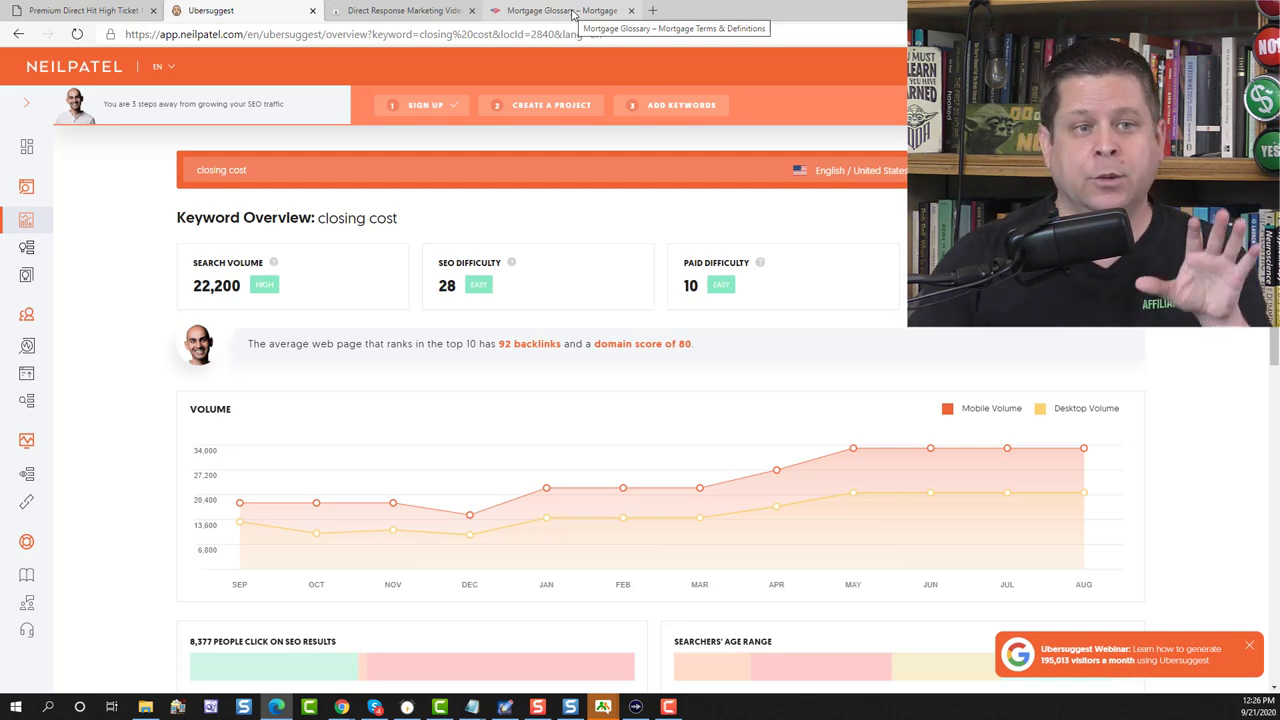
scroll(600, 385, "down", 4)
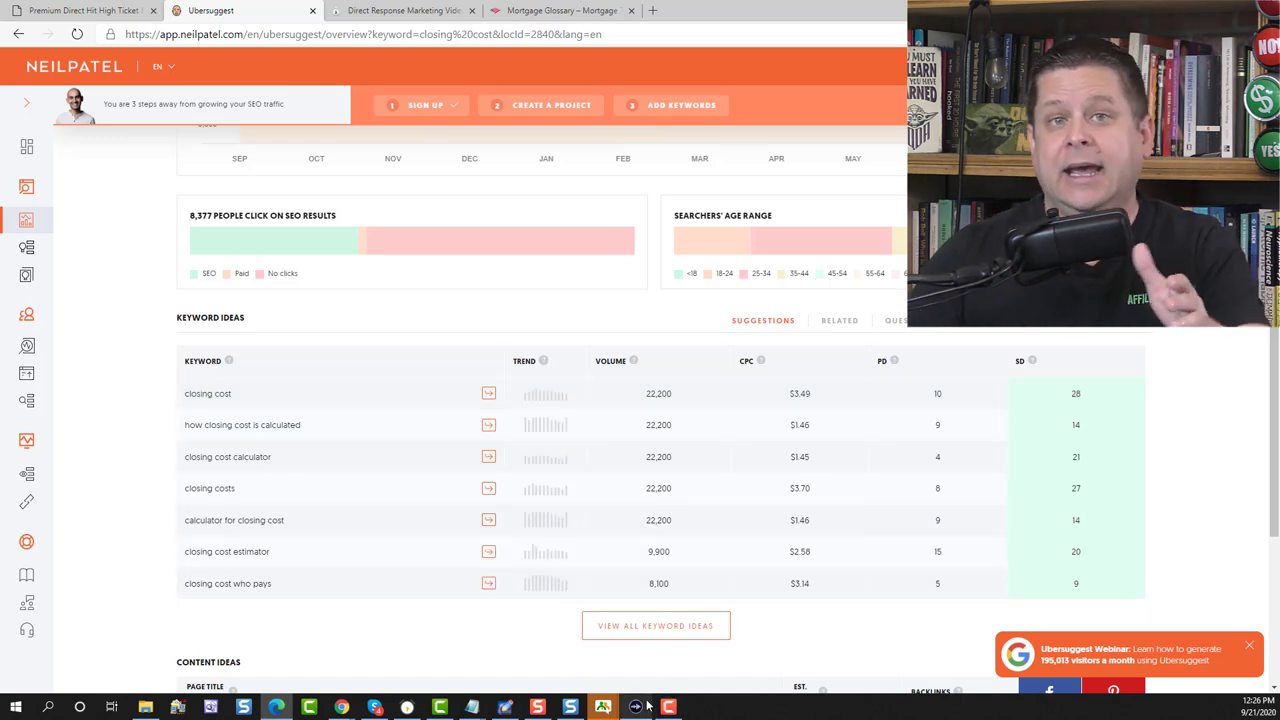
mouse_move(647, 706)
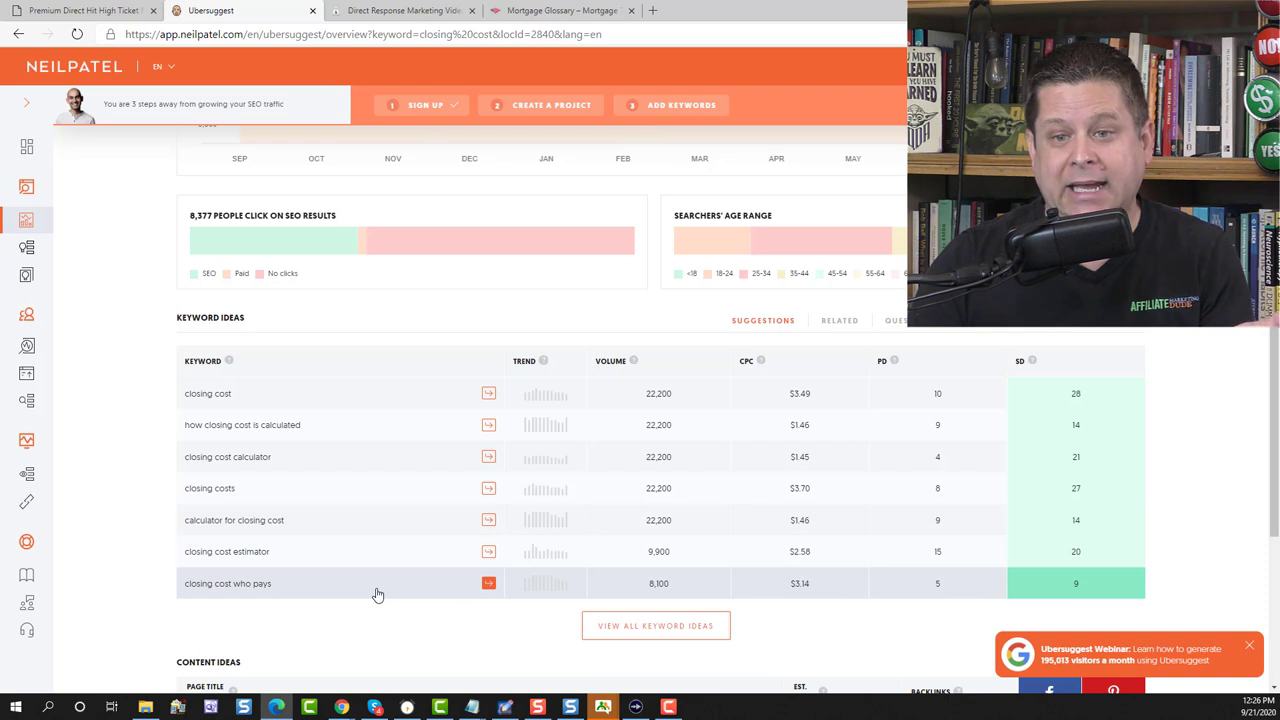
scroll(1090, 580, "down", 1)
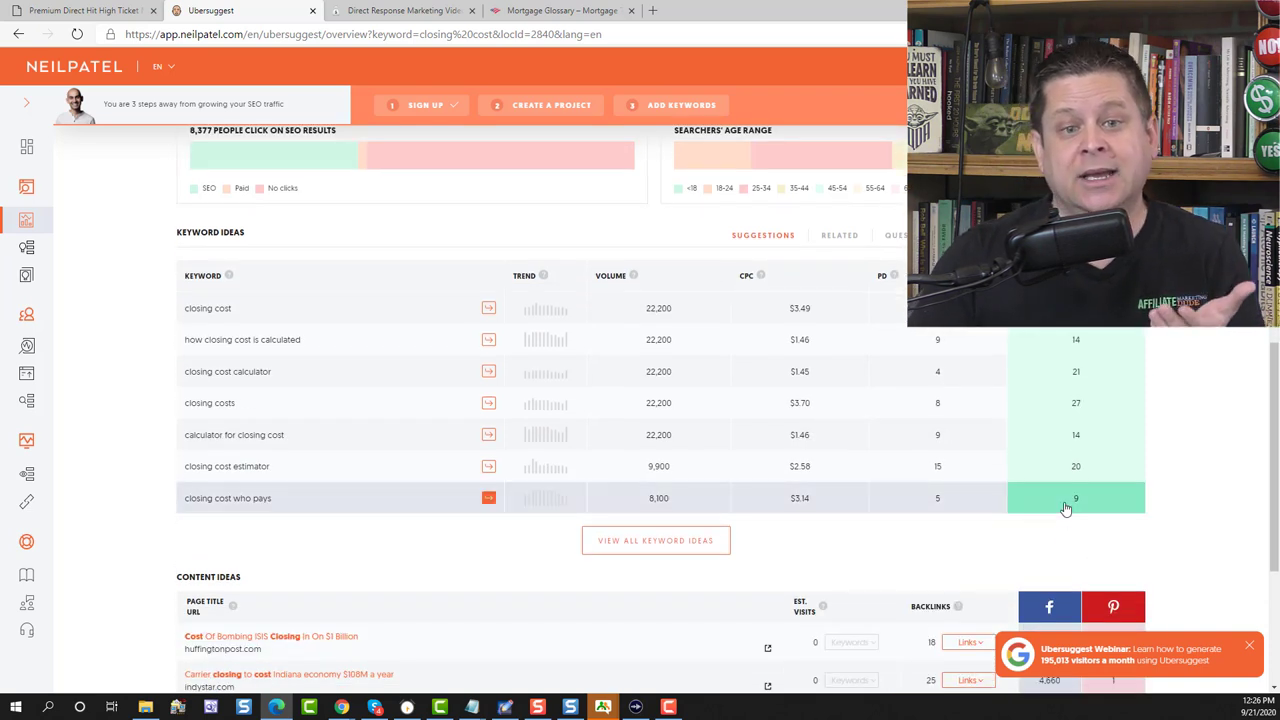